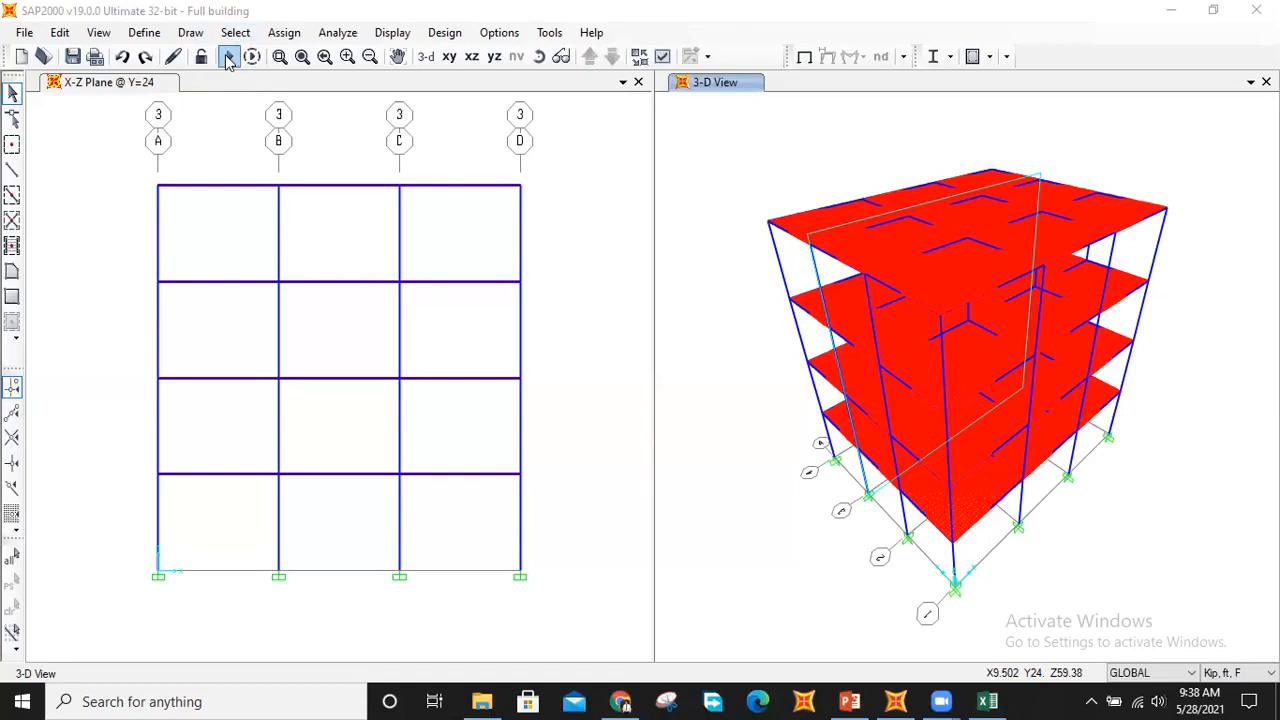
# Run the analysis for the DEAD, SSD, Live, Wind, EQ and Roof load cases, leaving the MODAL case out
pyautogui.click(227, 57)
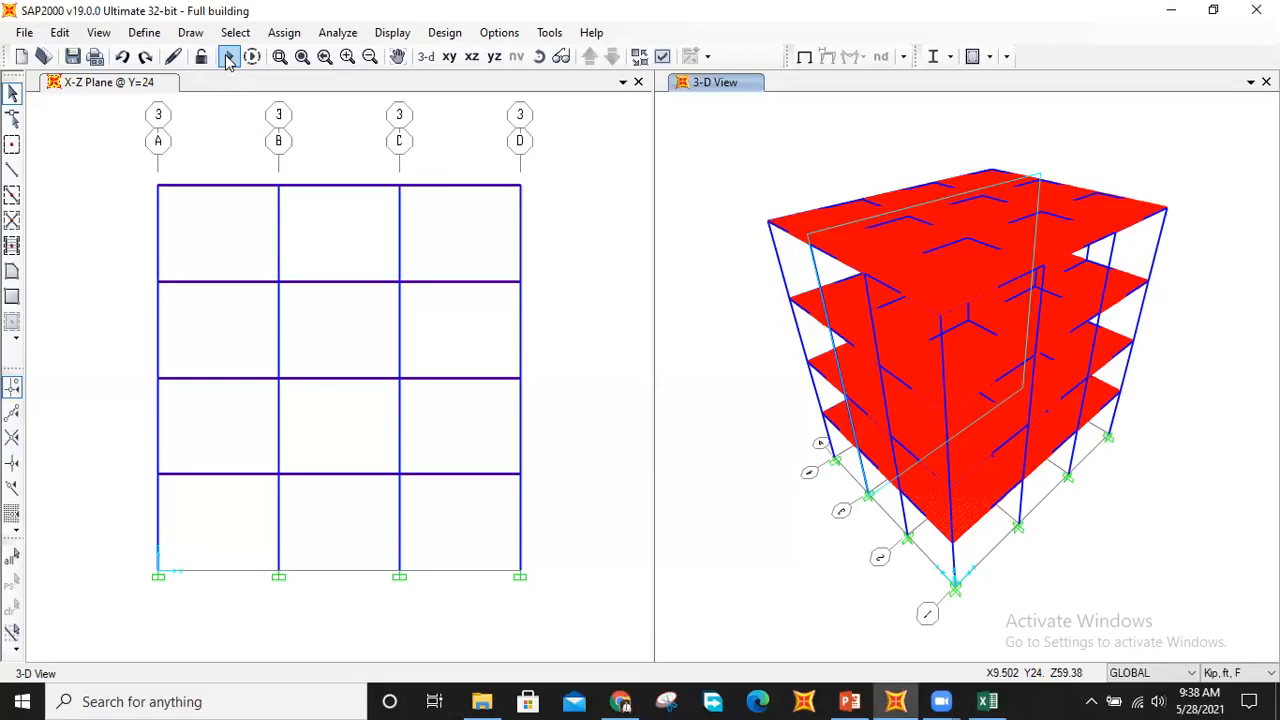
pyautogui.click(228, 58)
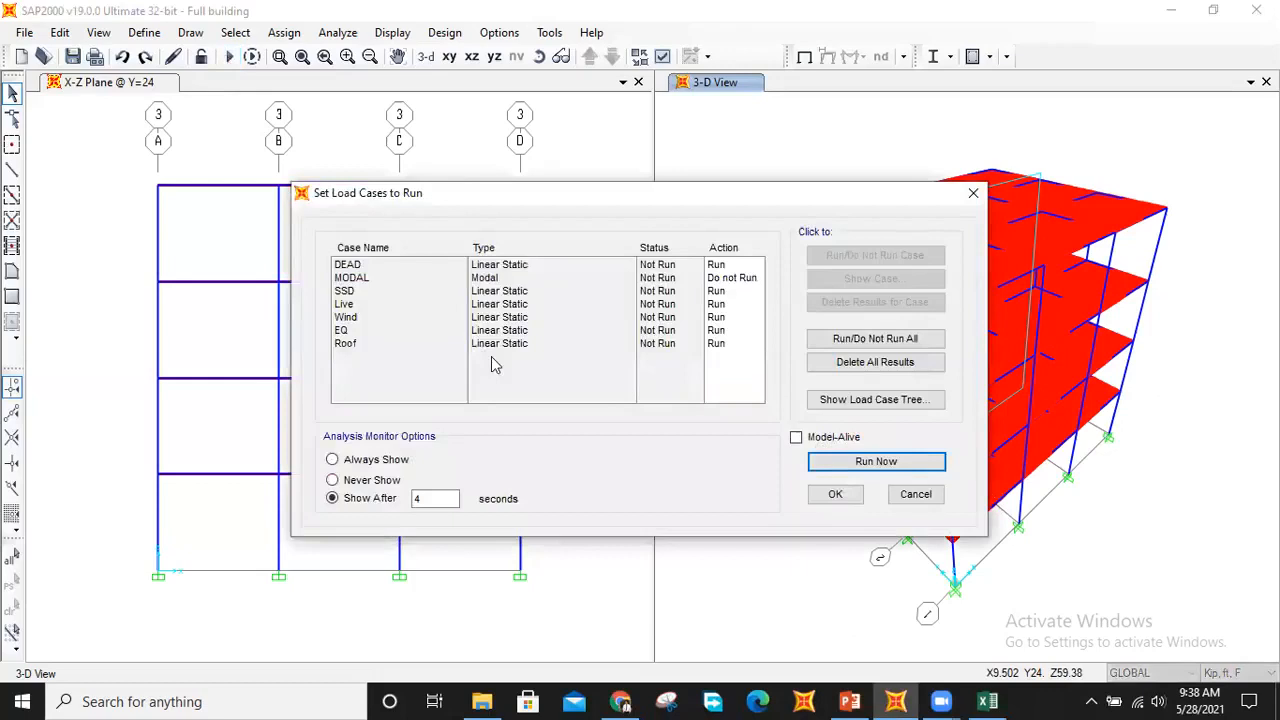
pyautogui.click(872, 466)
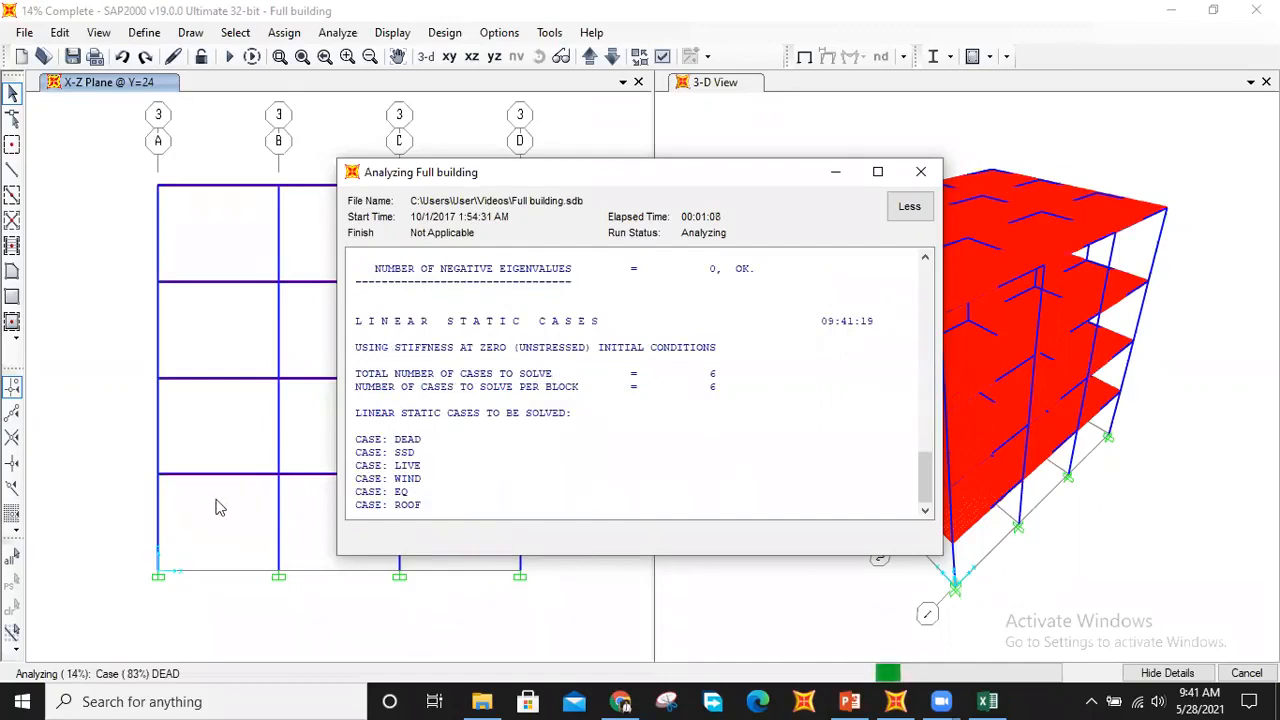
pyautogui.click(131, 582)
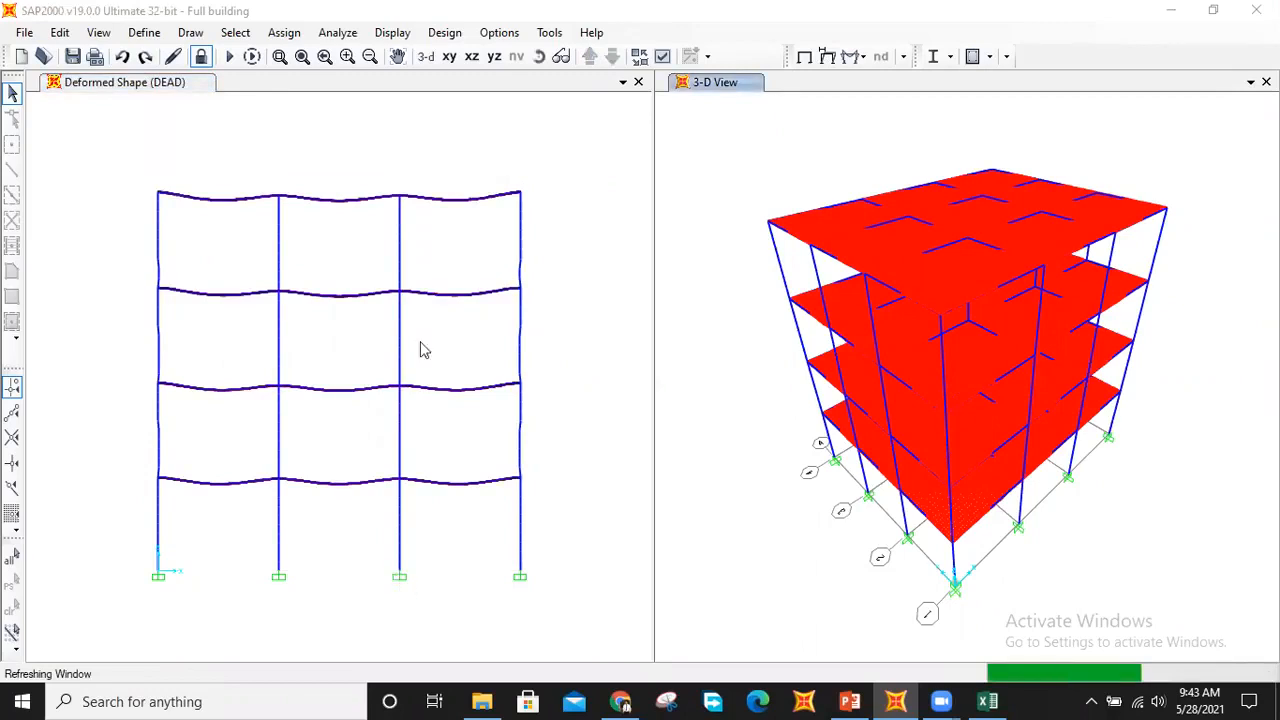
# Display the joint reactions for combination UDCON2 as arrows in the frame elevation, and close the 3-D view
pyautogui.click(362, 93)
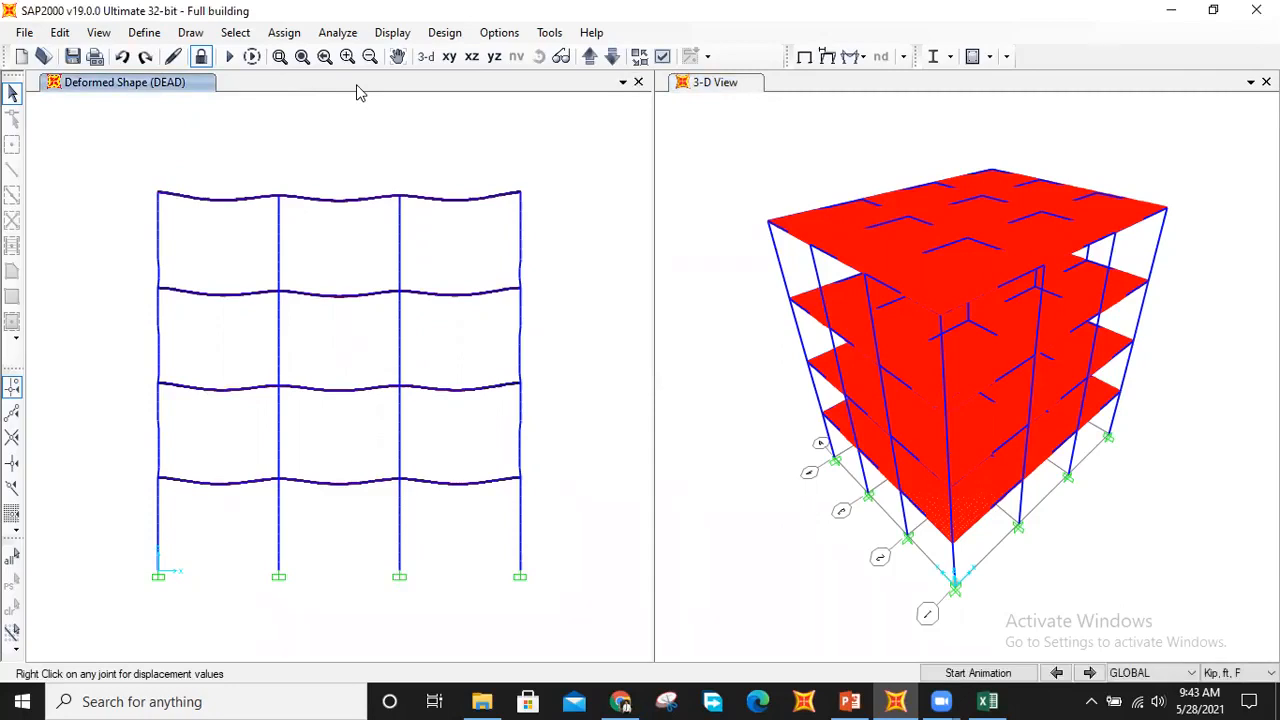
pyautogui.click(861, 57)
pyautogui.click(865, 80)
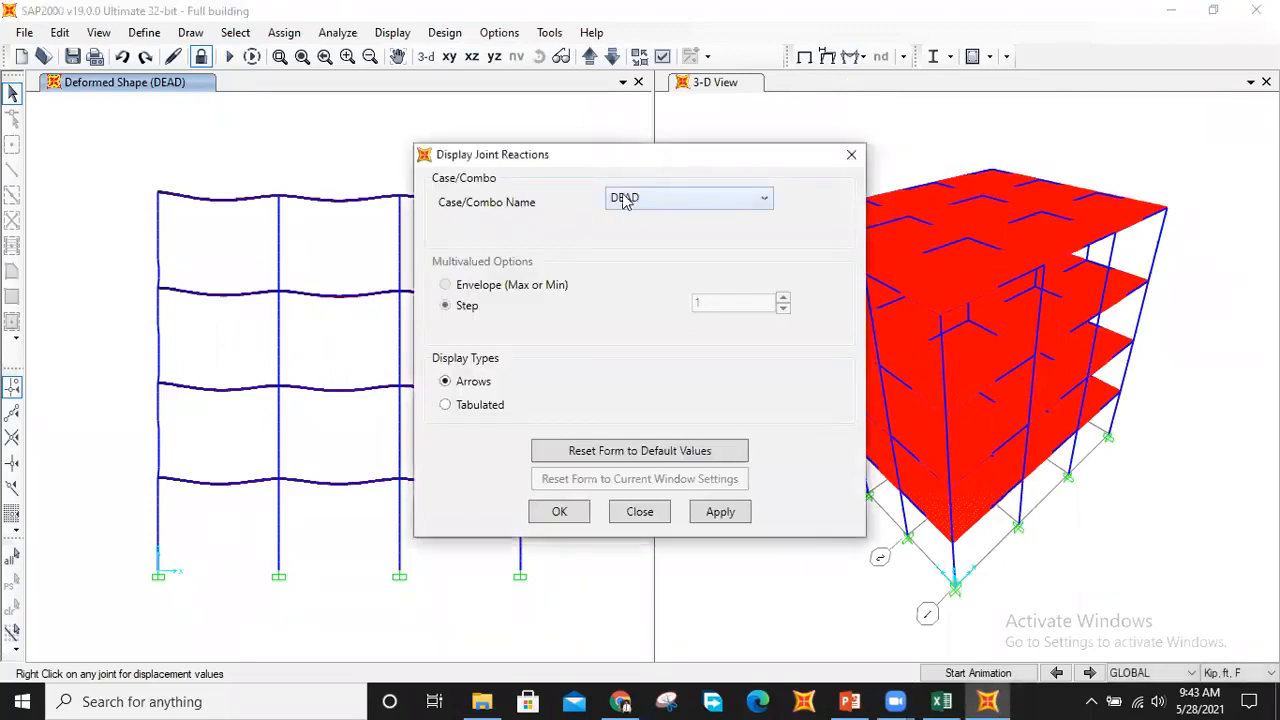
pyautogui.click(624, 198)
pyautogui.click(624, 198)
pyautogui.click(624, 198)
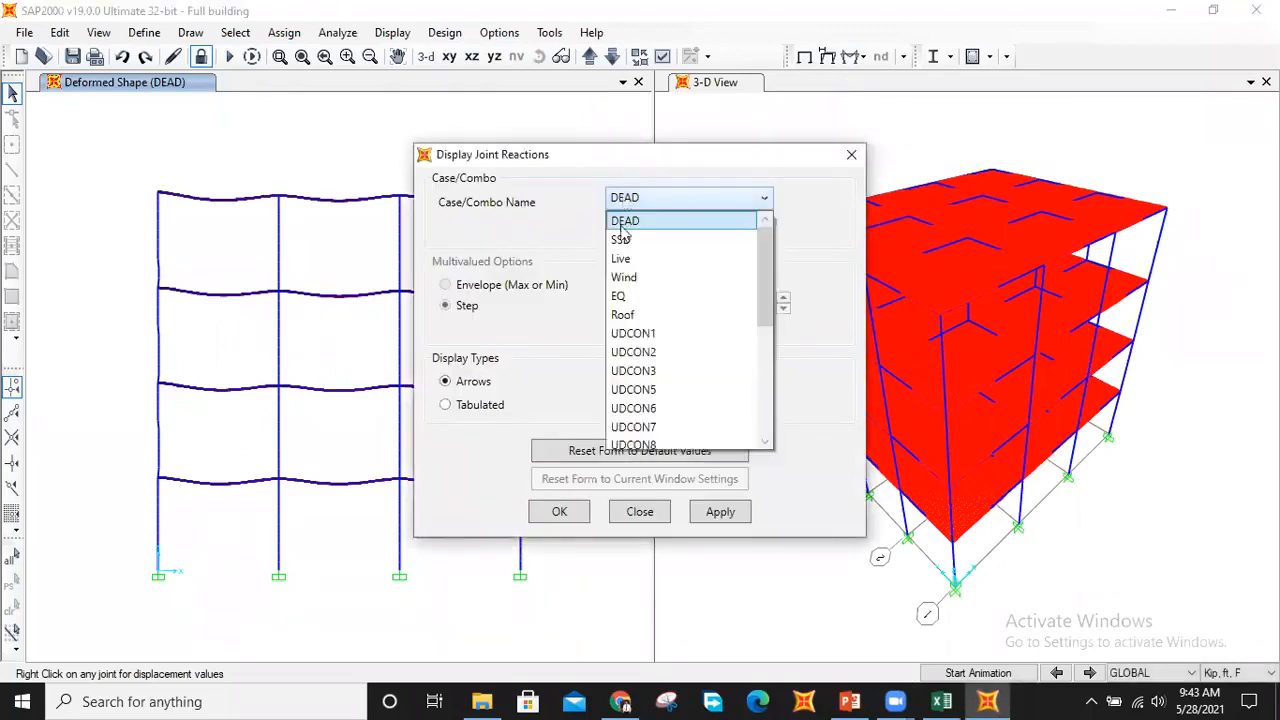
pyautogui.moveTo(766, 245); pyautogui.dragTo(768, 288)
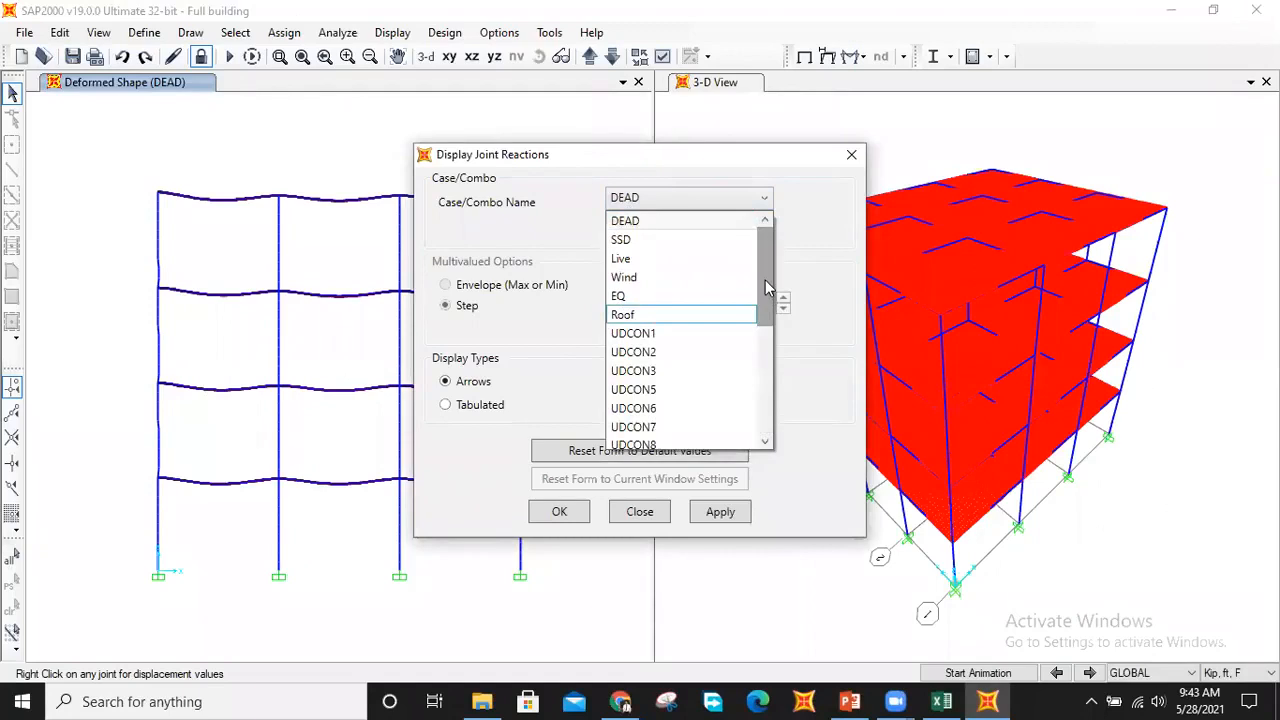
pyautogui.click(645, 354)
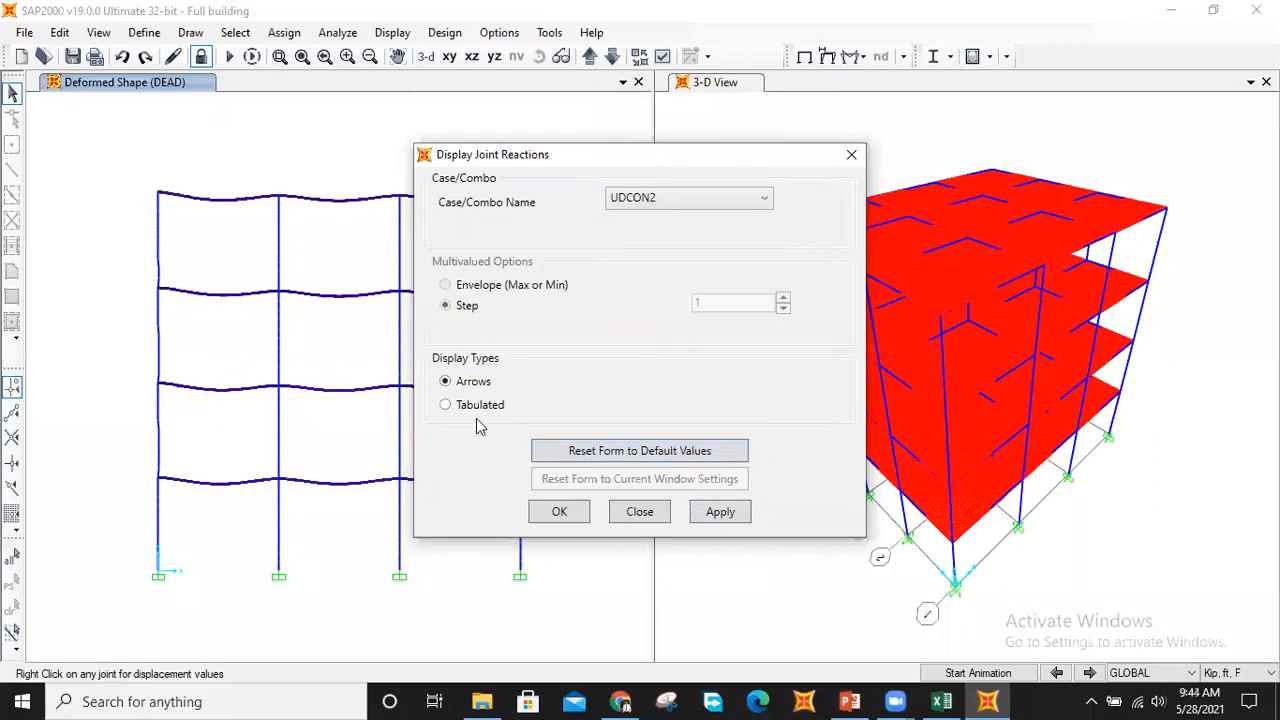
pyautogui.click(726, 519)
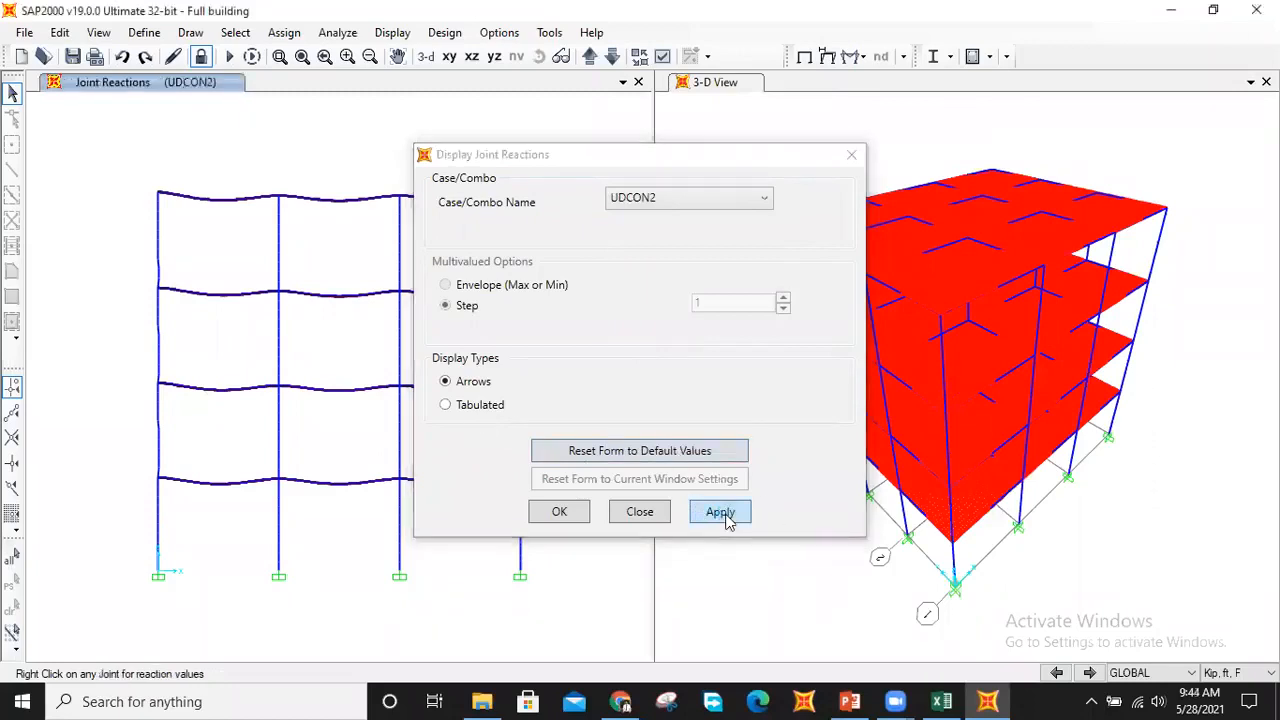
pyautogui.click(562, 515)
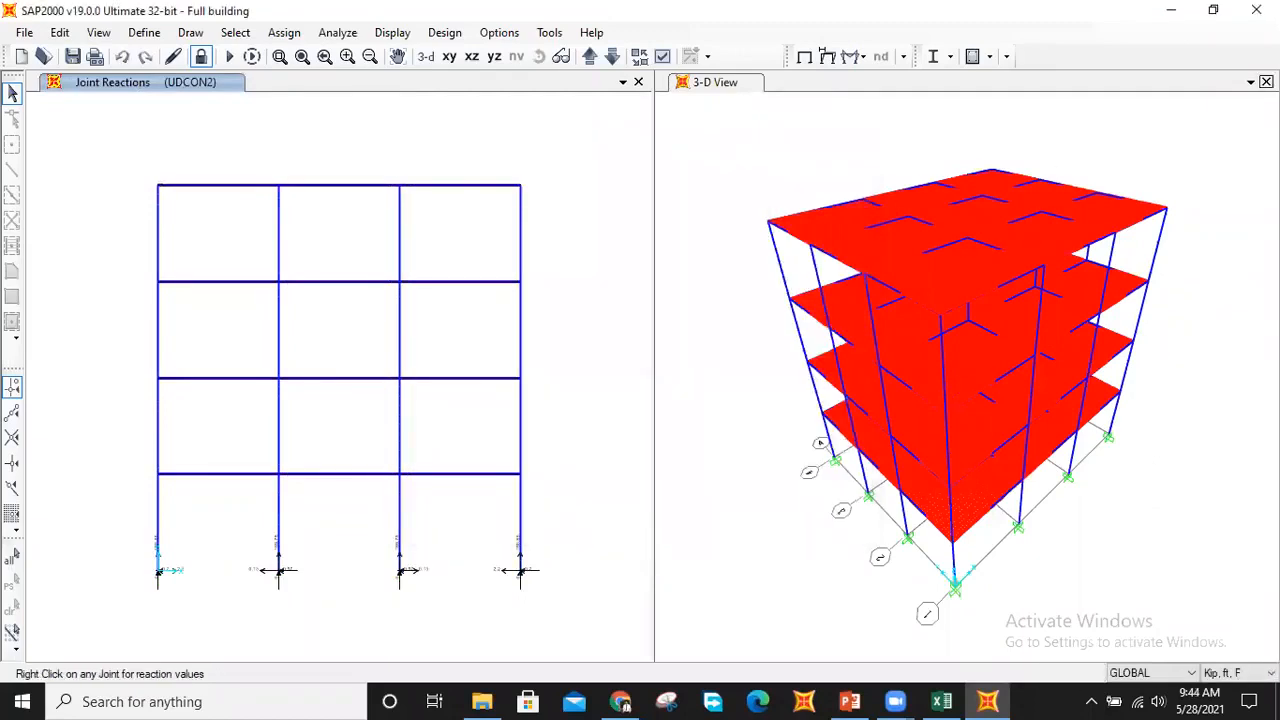
pyautogui.click(1266, 82)
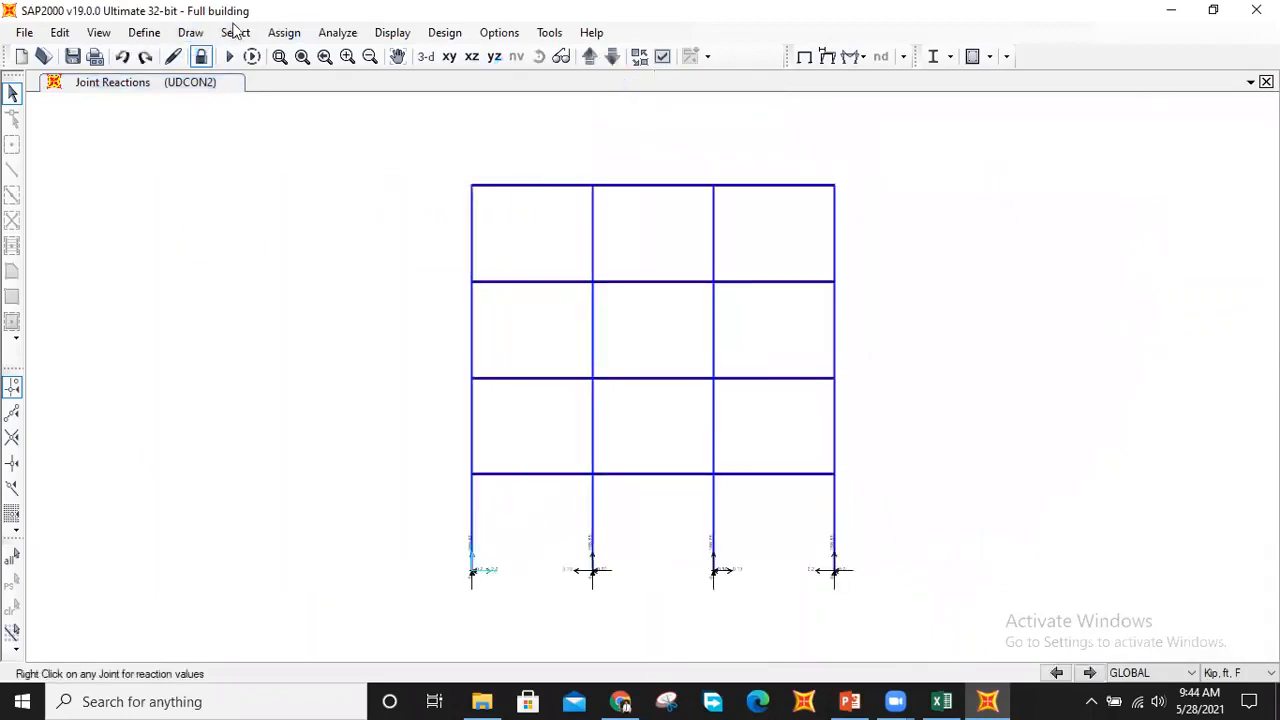
# Examine the UDCON2 reactions at the base support of the column on grid line B
pyautogui.click(280, 57)
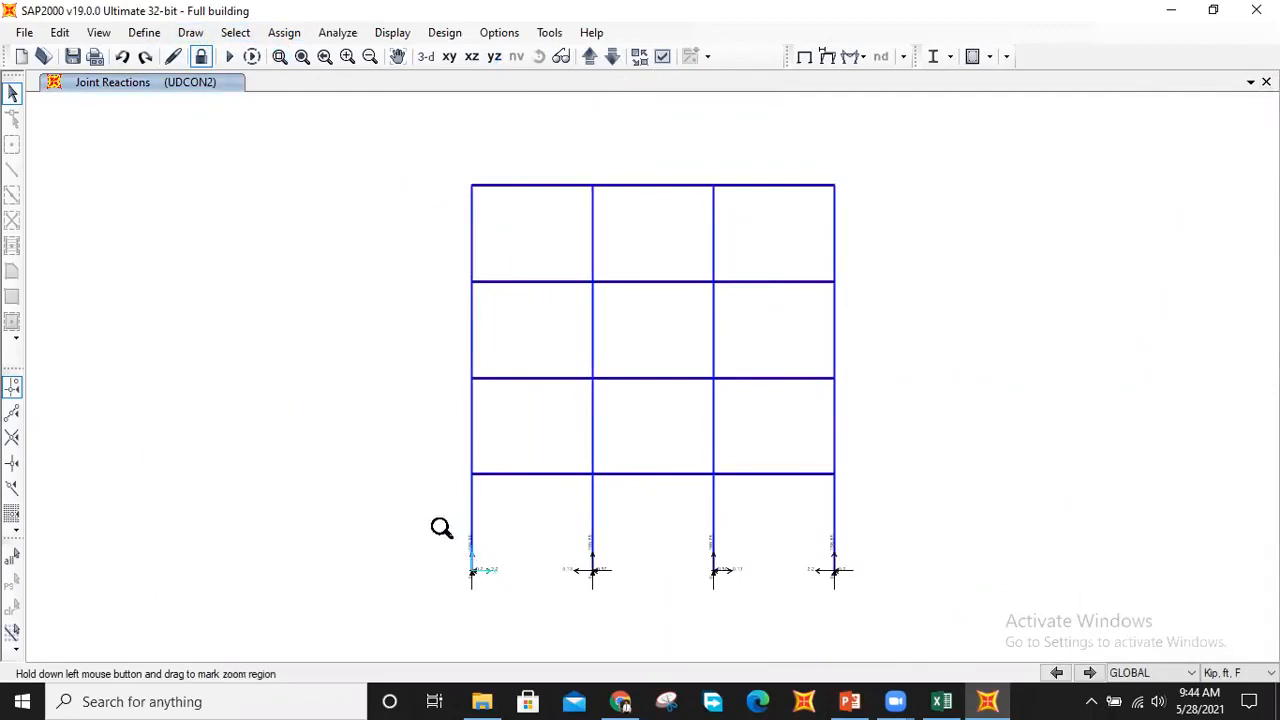
pyautogui.moveTo(432, 517); pyautogui.dragTo(866, 621)
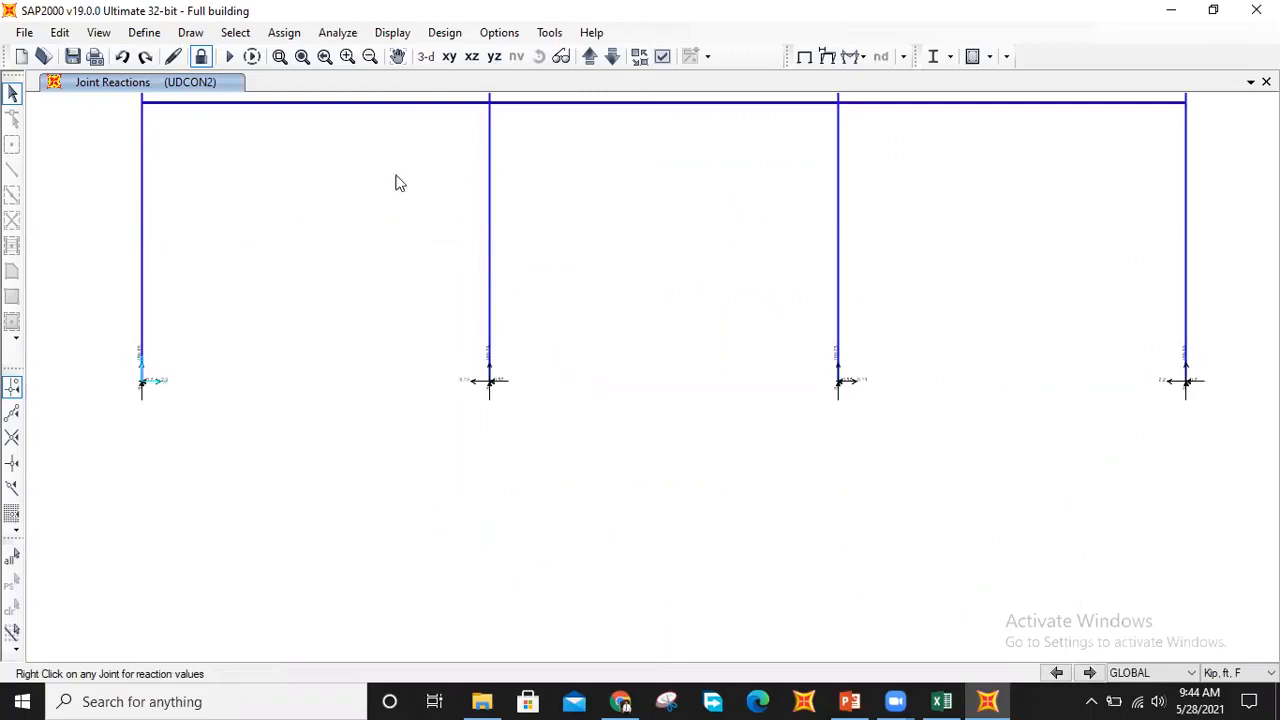
pyautogui.click(280, 56)
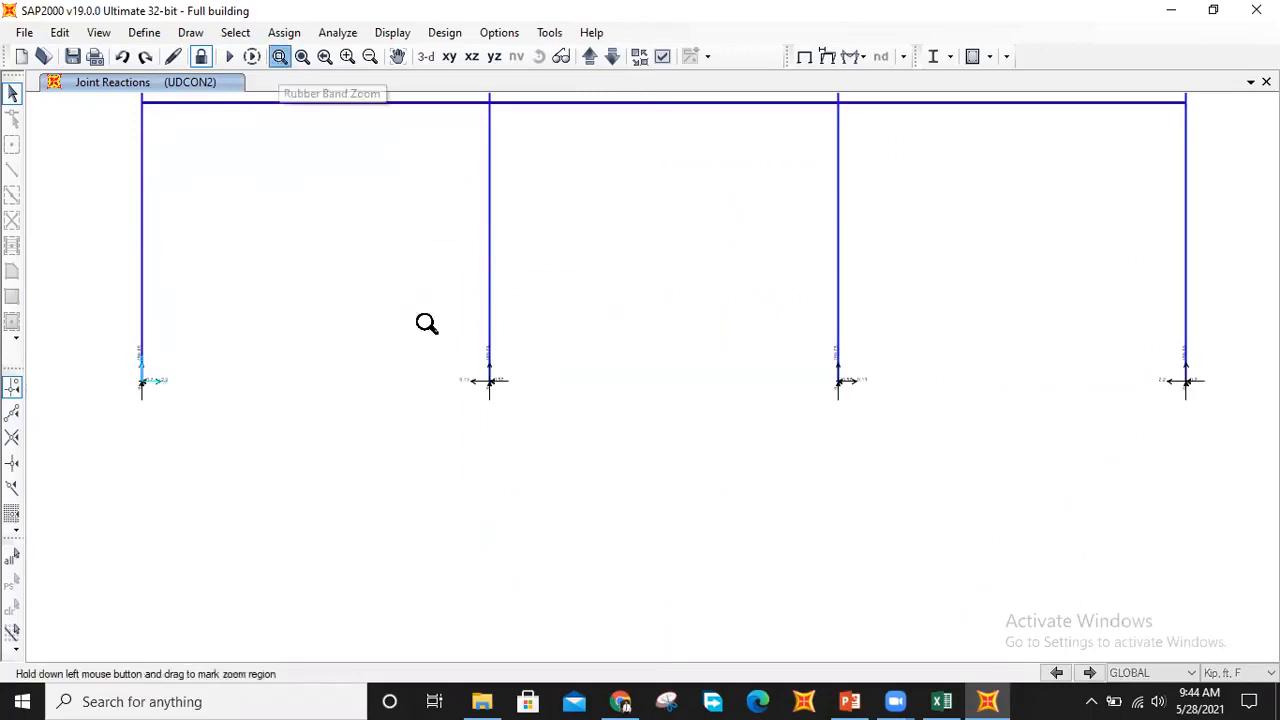
pyautogui.moveTo(428, 321); pyautogui.dragTo(550, 430)
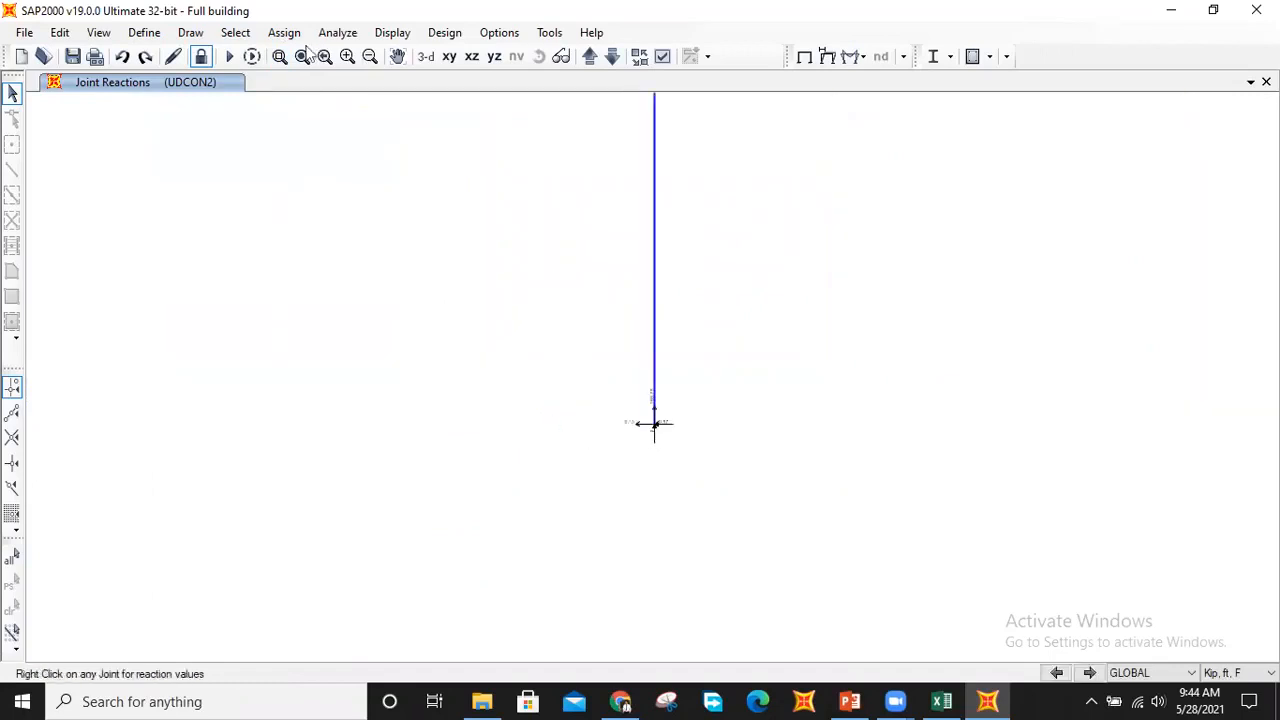
pyautogui.click(347, 57)
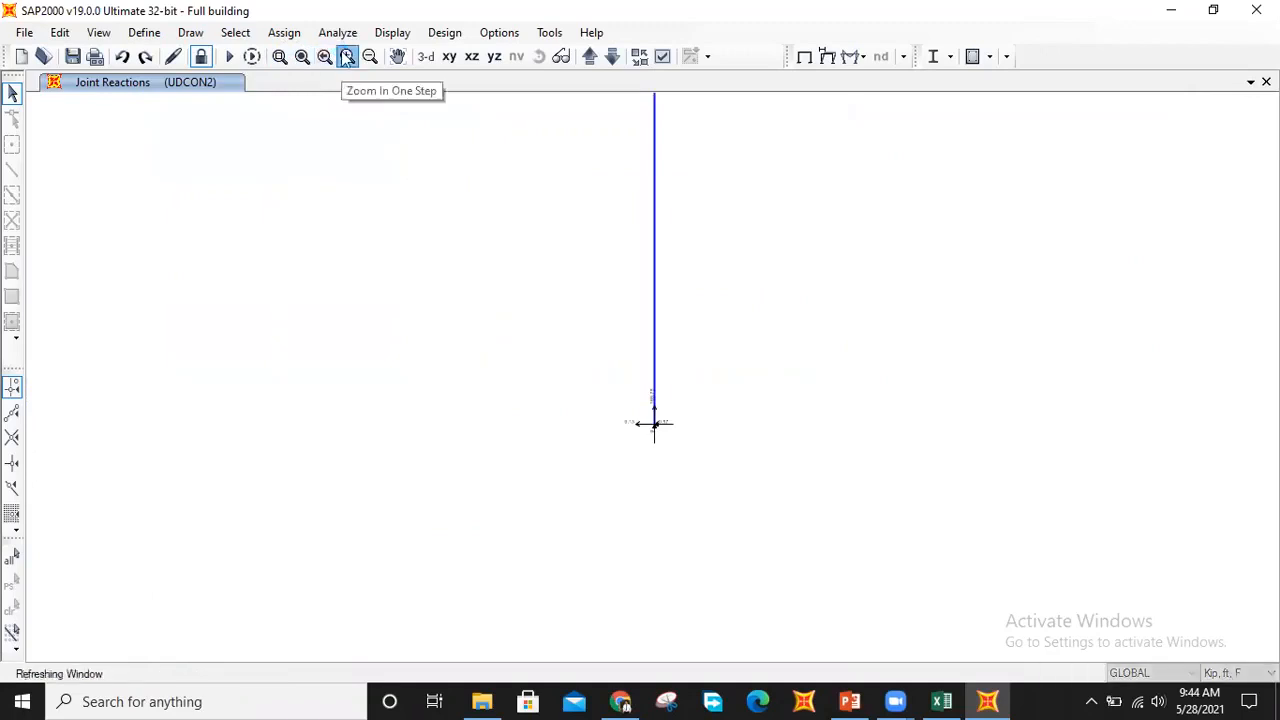
pyautogui.click(343, 55)
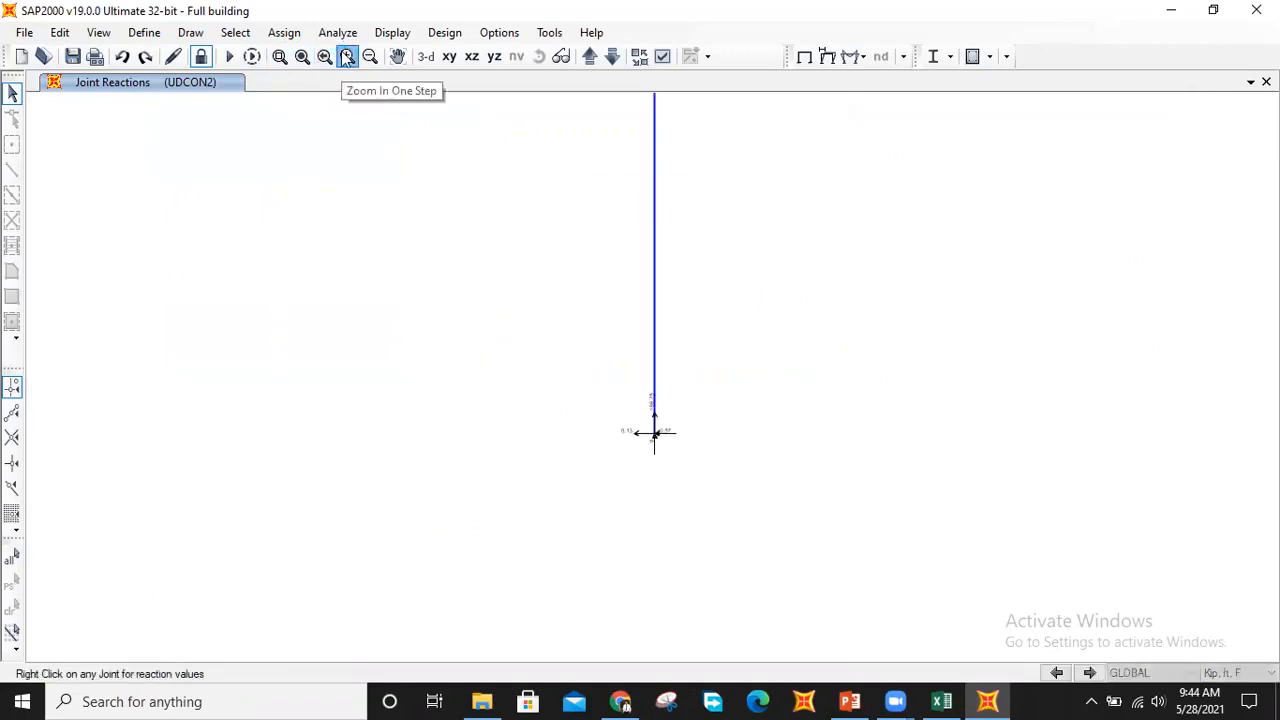
pyautogui.click(343, 54)
pyautogui.click(346, 56)
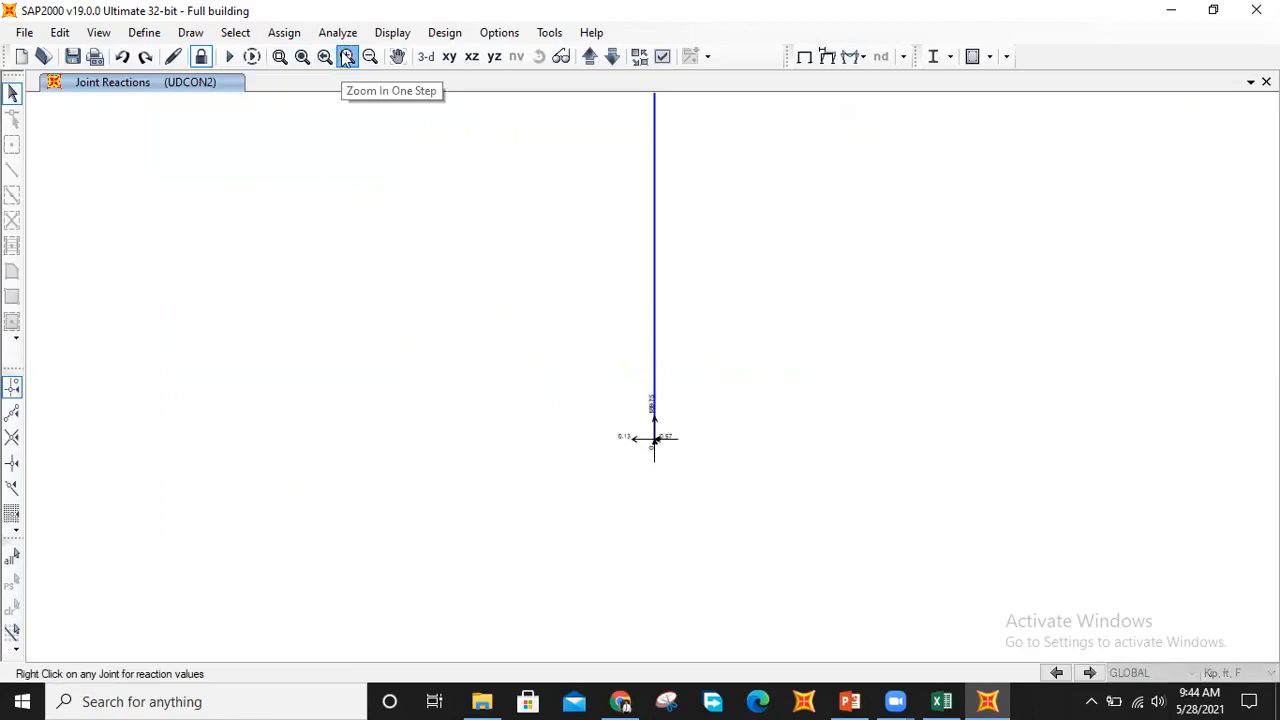
pyautogui.click(347, 57)
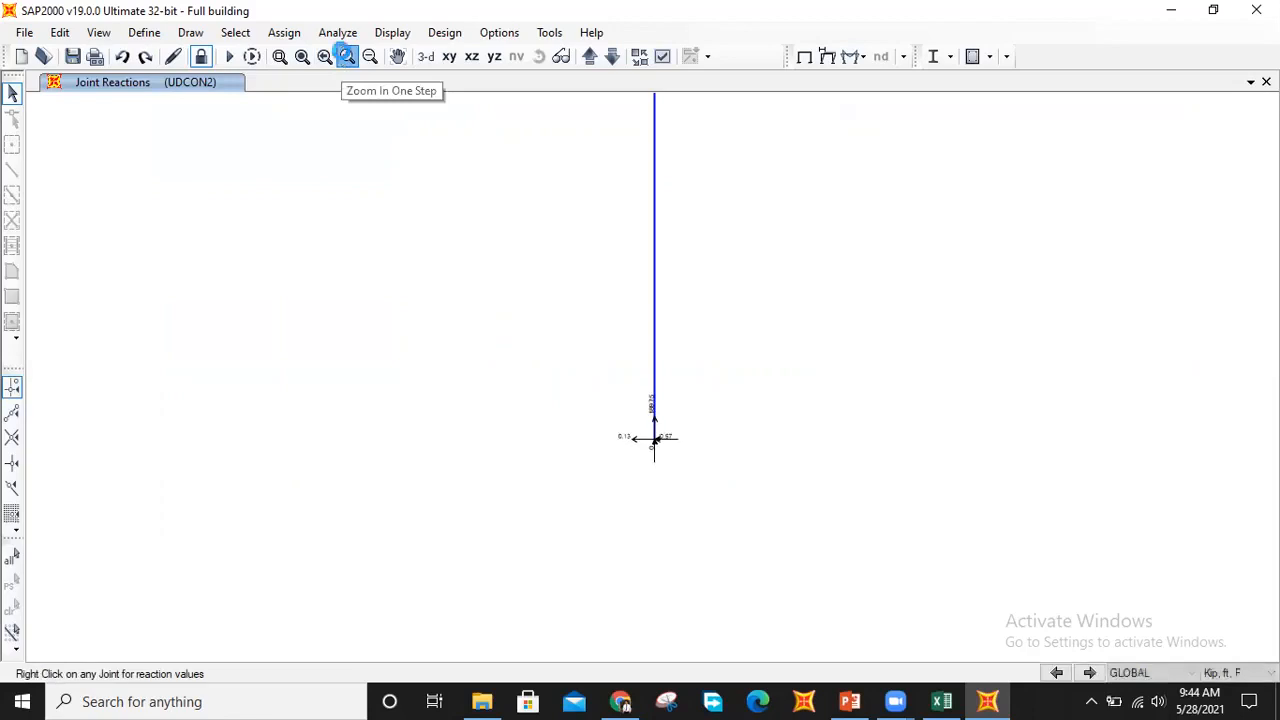
pyautogui.click(347, 57)
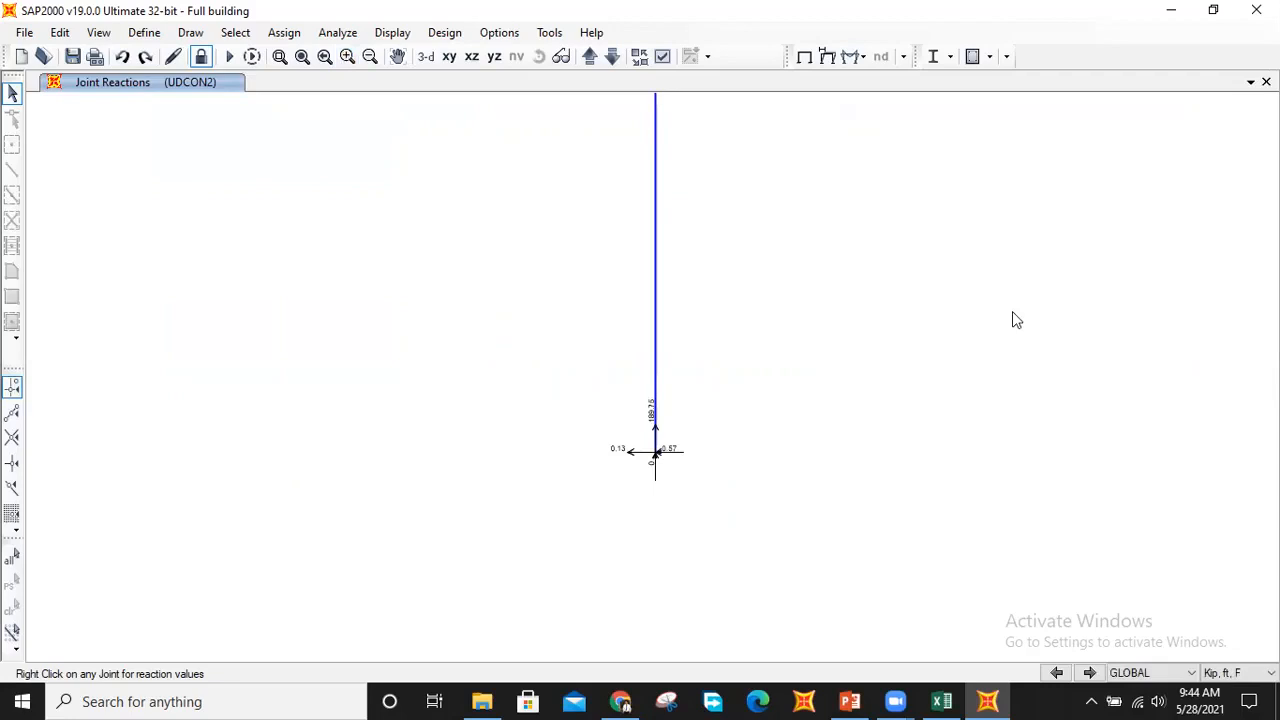
# Examine the UDCON2 reactions at the base support of the column on grid line C
pyautogui.moveTo(1012, 312); pyautogui.dragTo(681, 393)
pyautogui.click(398, 57)
pyautogui.moveTo(1003, 391)
pyautogui.mouseDown()
pyautogui.moveTo(722, 416)
pyautogui.moveTo(220, 517)
pyautogui.moveTo(134, 516)
pyautogui.mouseUp()
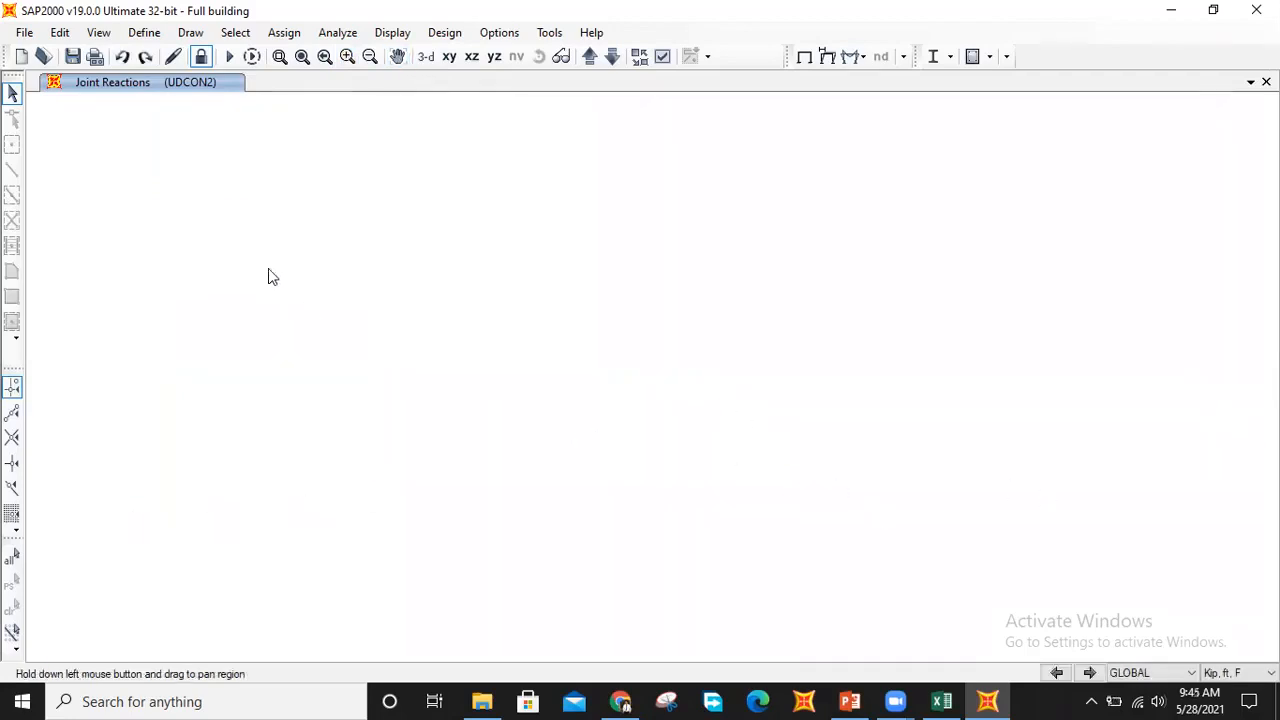
pyautogui.click(397, 57)
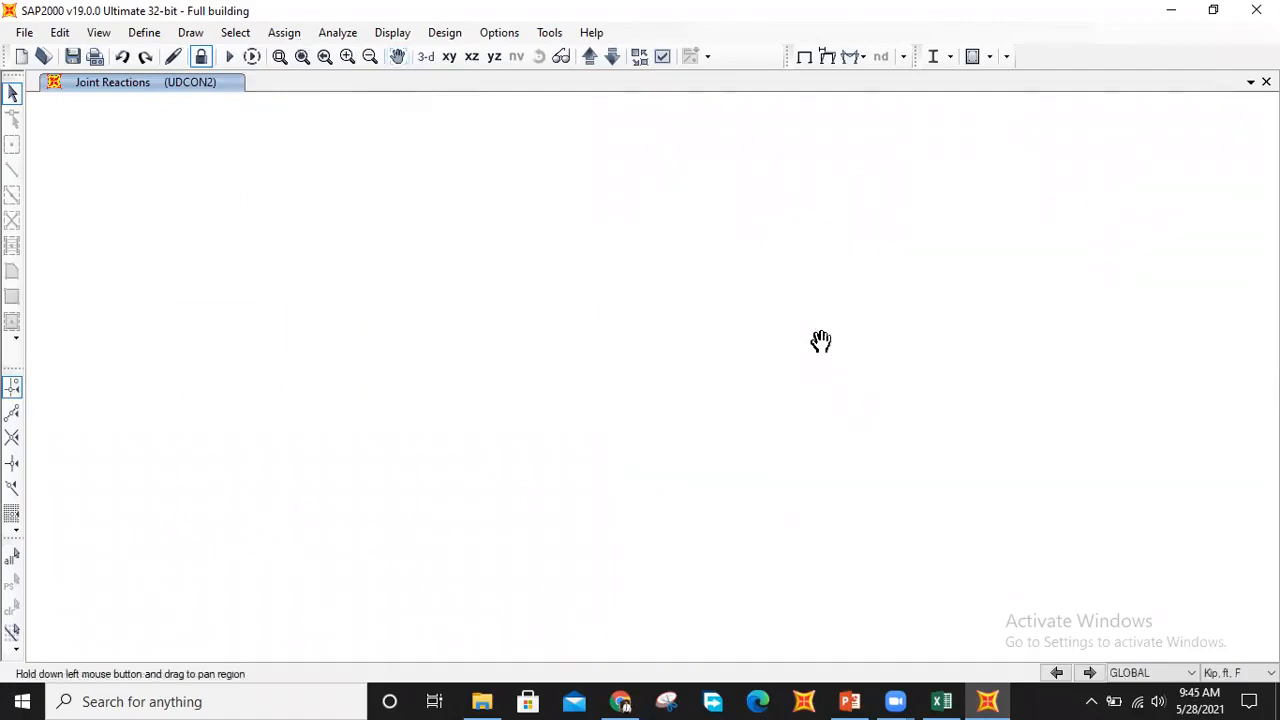
pyautogui.click(681, 289)
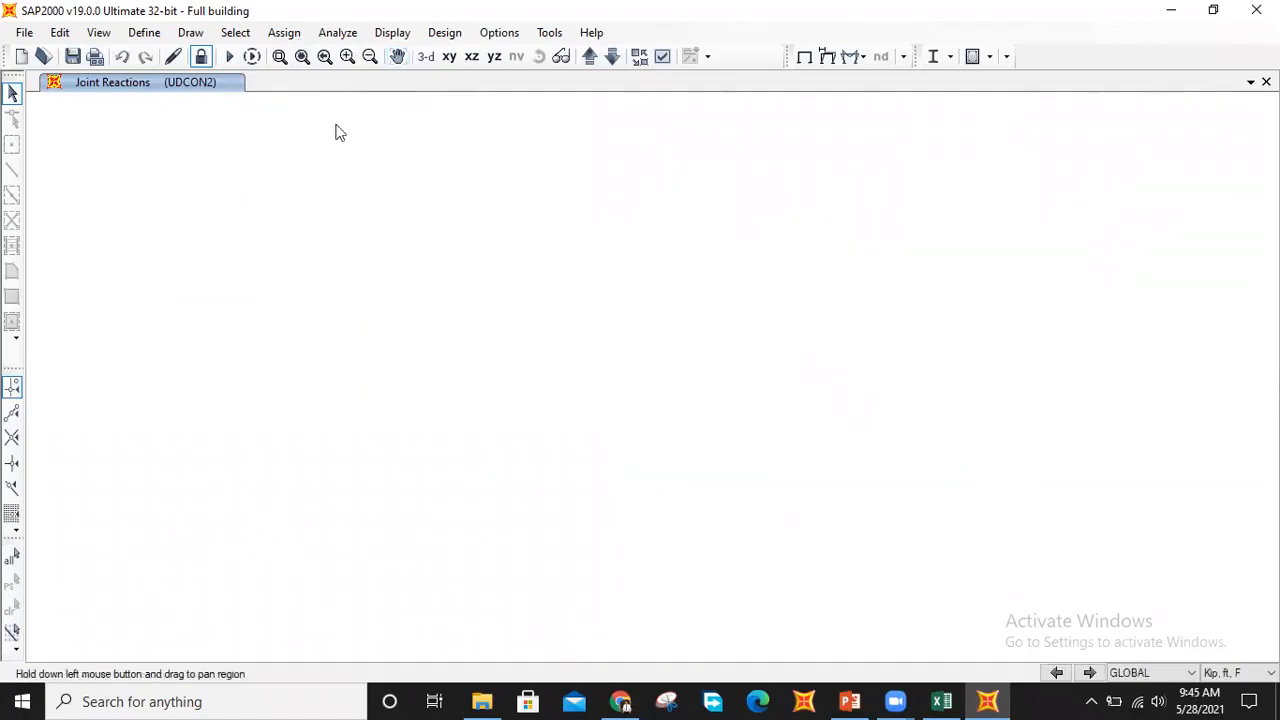
pyautogui.click(397, 58)
pyautogui.moveTo(984, 488); pyautogui.dragTo(183, 501)
pyautogui.click(397, 58)
pyautogui.moveTo(246, 494); pyautogui.dragTo(8, 492)
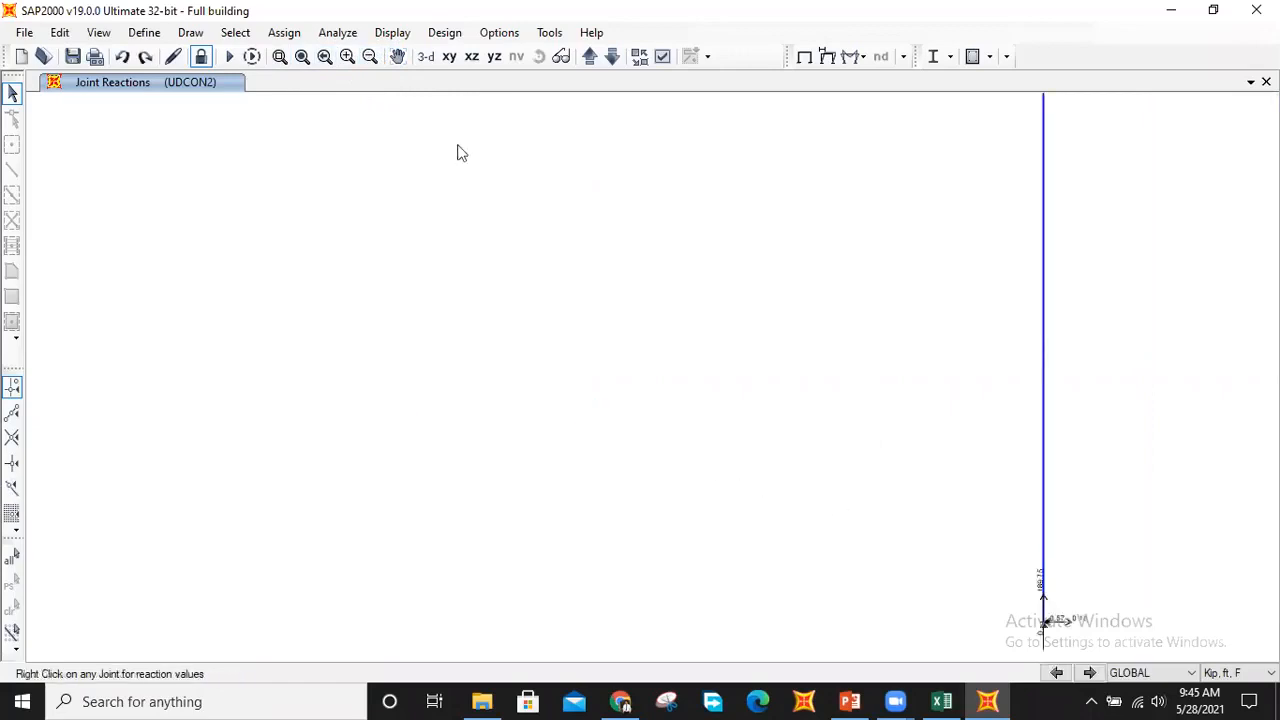
pyautogui.click(397, 58)
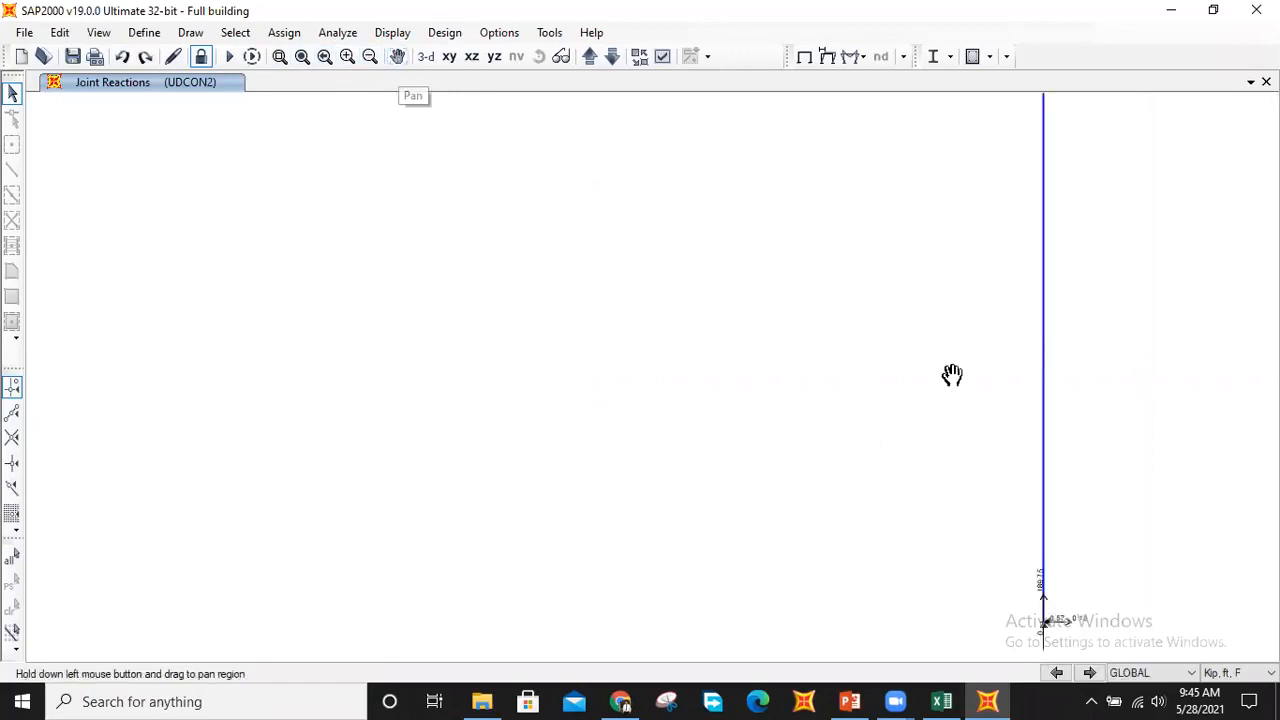
pyautogui.moveTo(1006, 608); pyautogui.dragTo(451, 369)
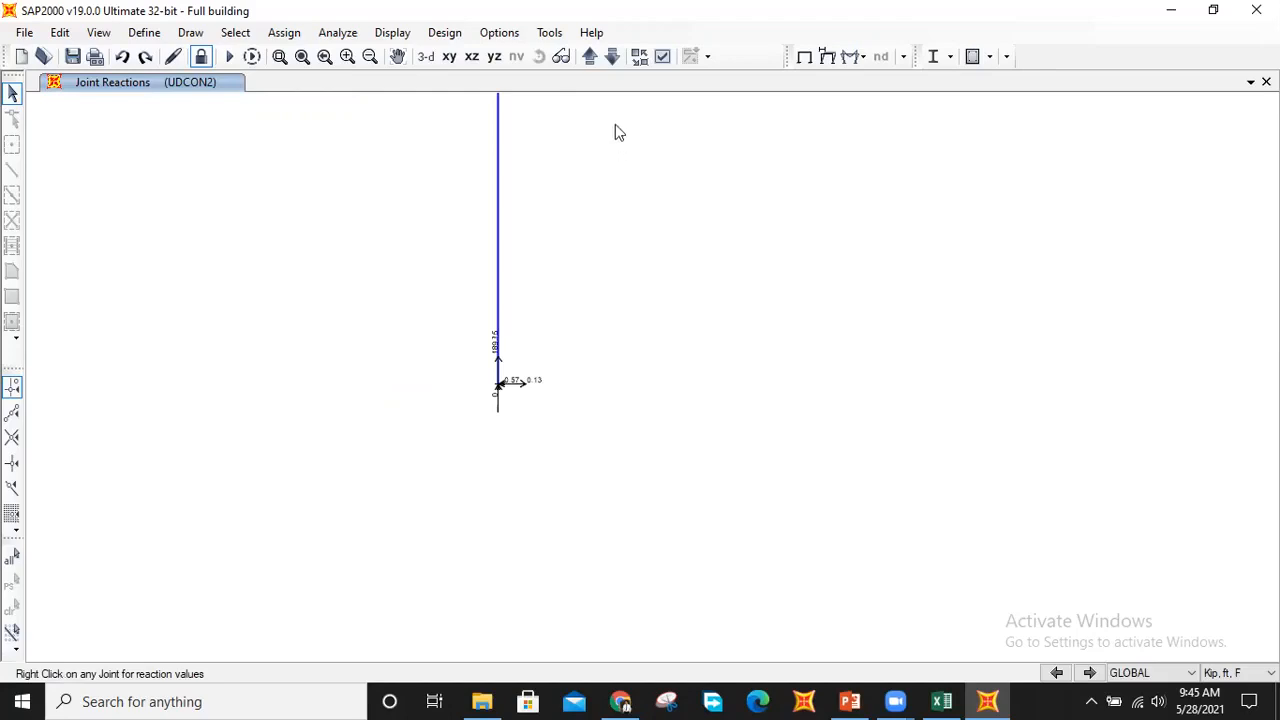
# Examine the UDCON2 reactions at the base supports of the next frame elevation, then restore the full view of the frame
pyautogui.click(590, 57)
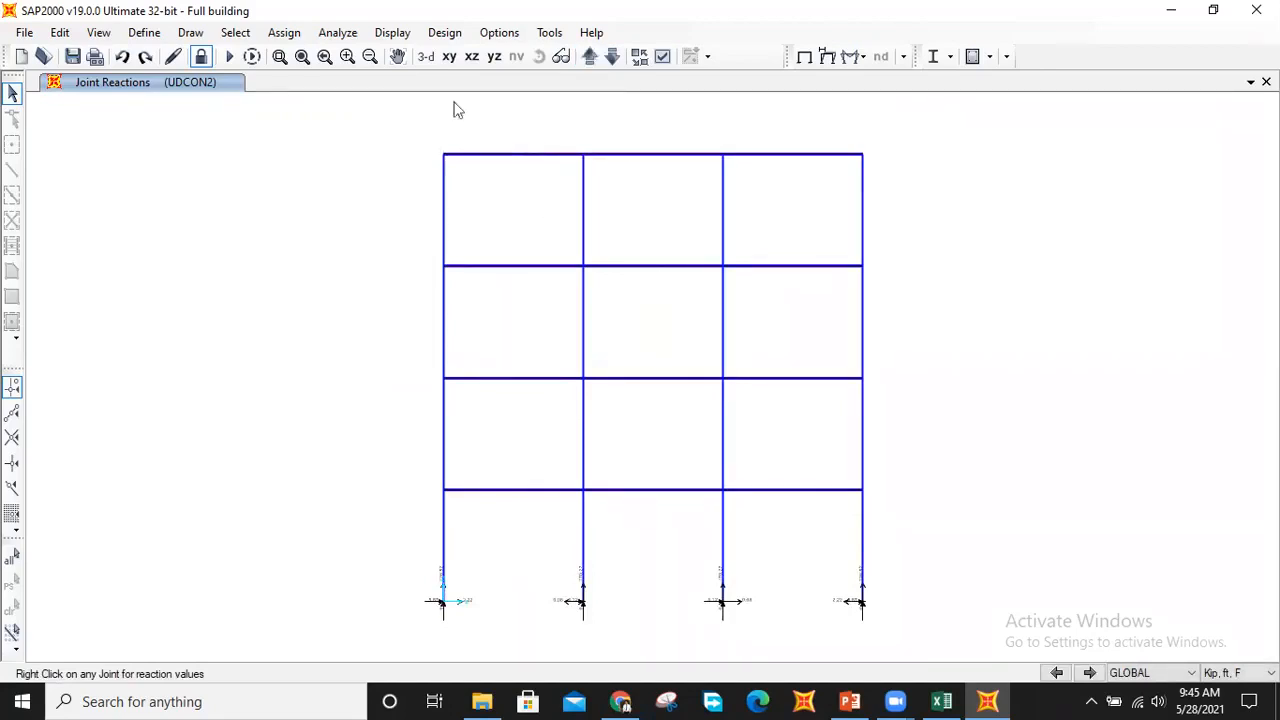
pyautogui.click(397, 56)
pyautogui.moveTo(680, 463); pyautogui.dragTo(651, 260)
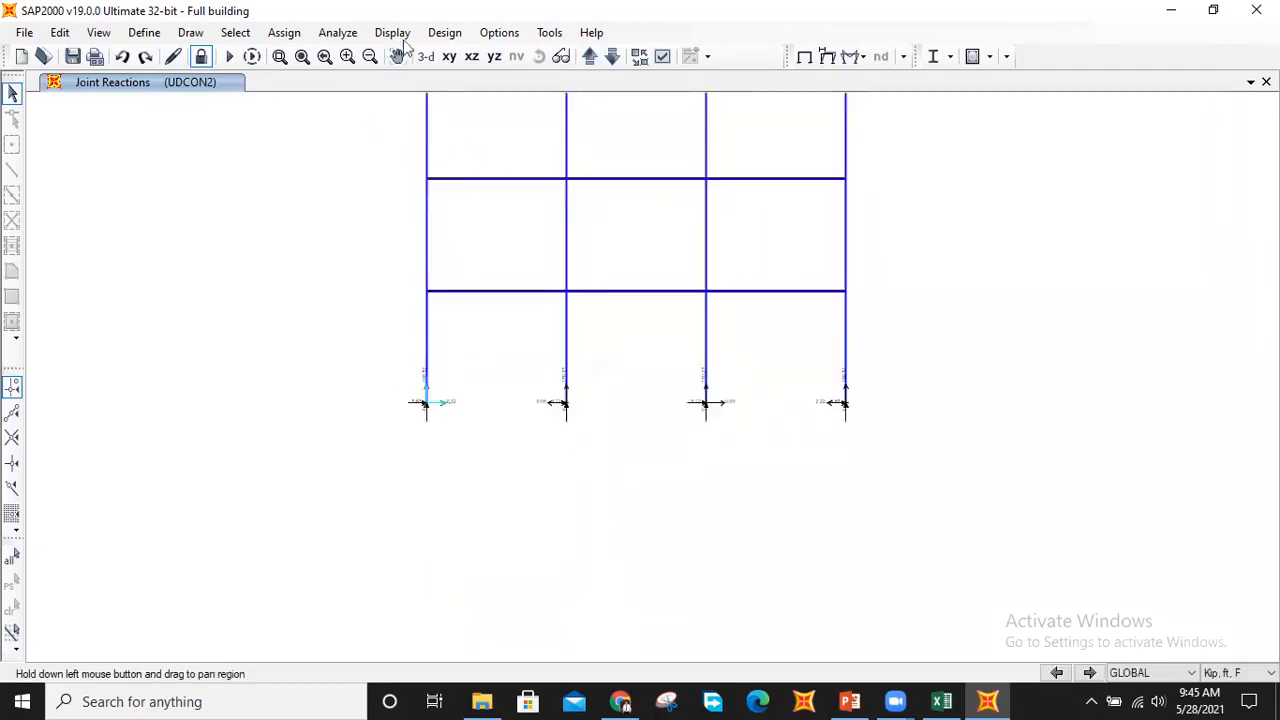
pyautogui.click(347, 57)
pyautogui.click(347, 57)
pyautogui.click(347, 57)
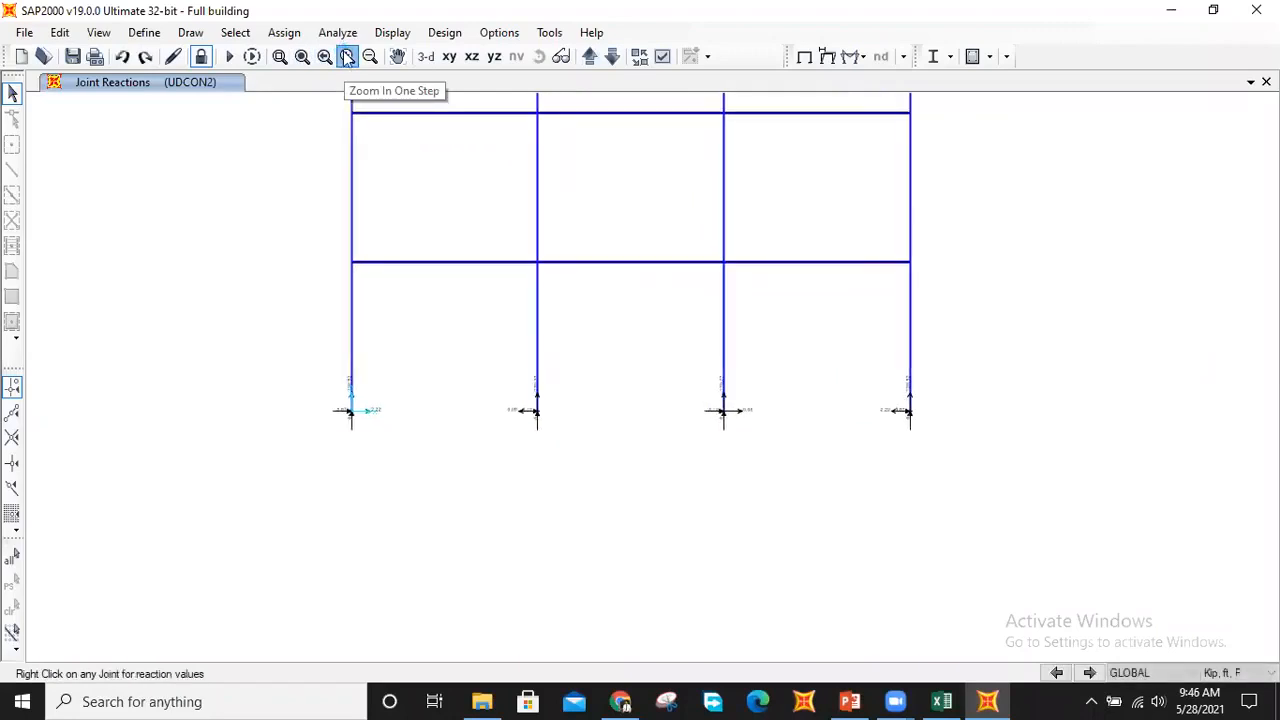
pyautogui.click(347, 57)
pyautogui.click(347, 57)
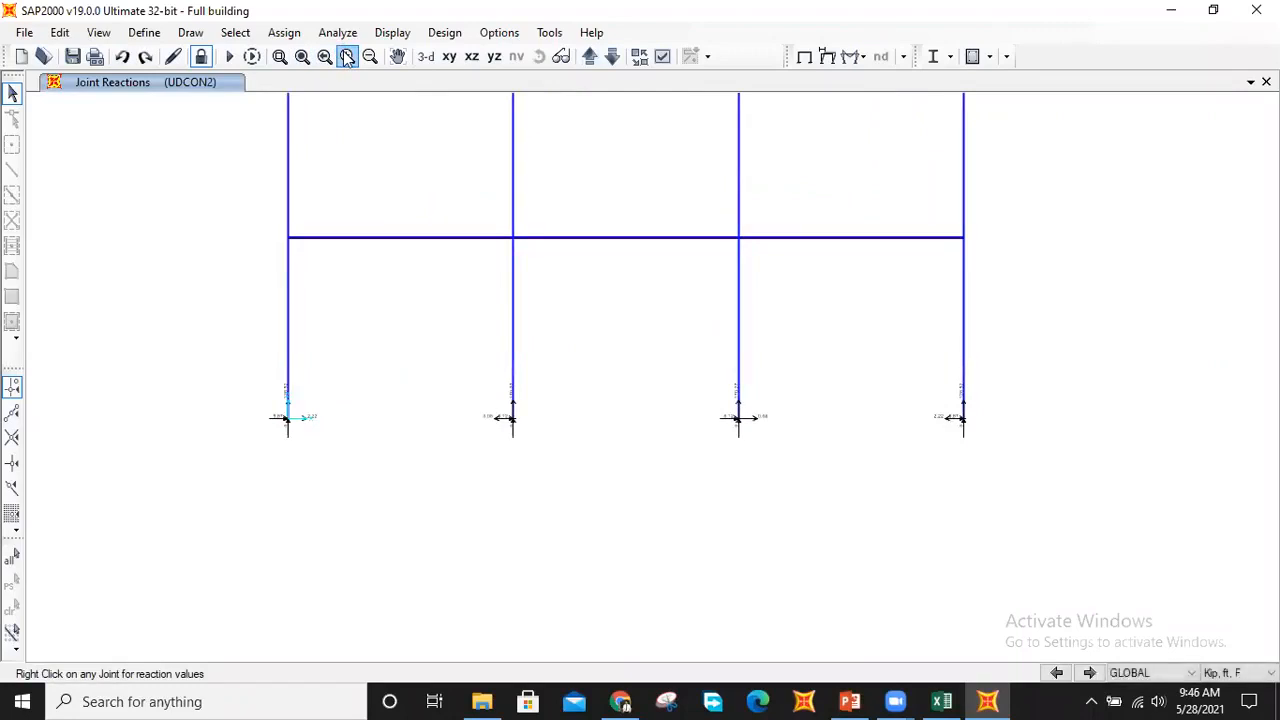
pyautogui.click(347, 57)
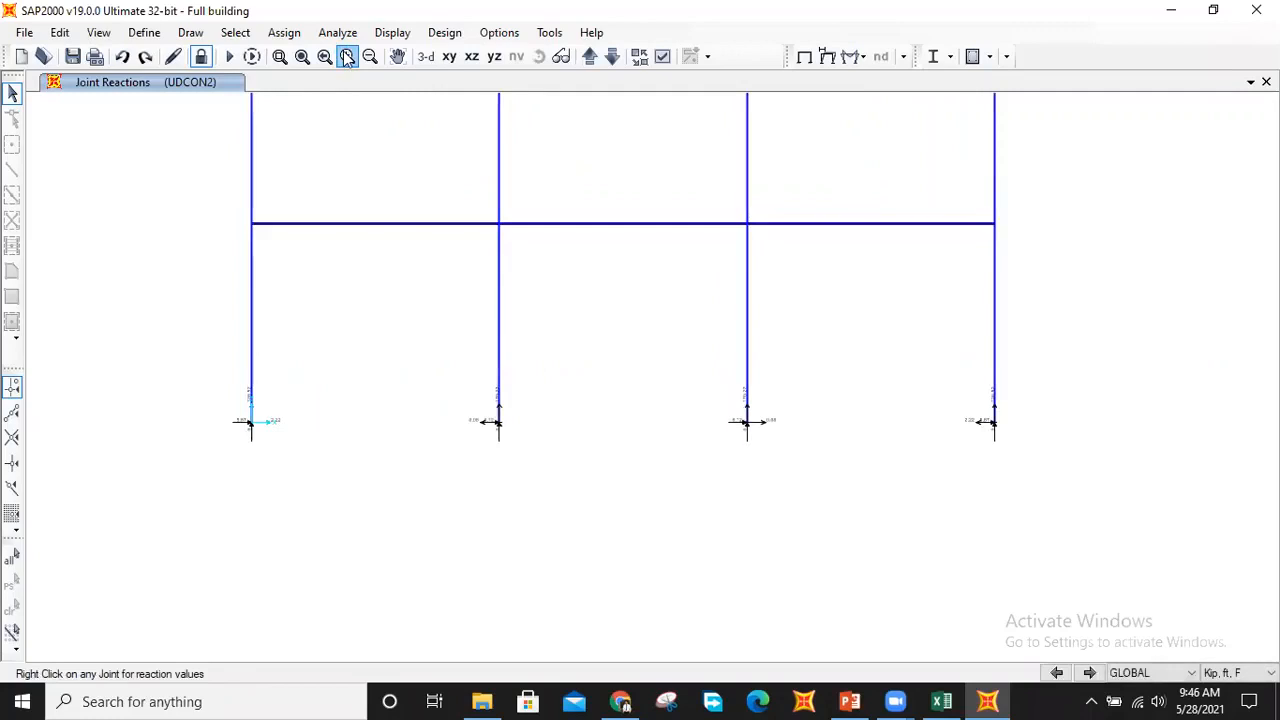
pyautogui.click(347, 57)
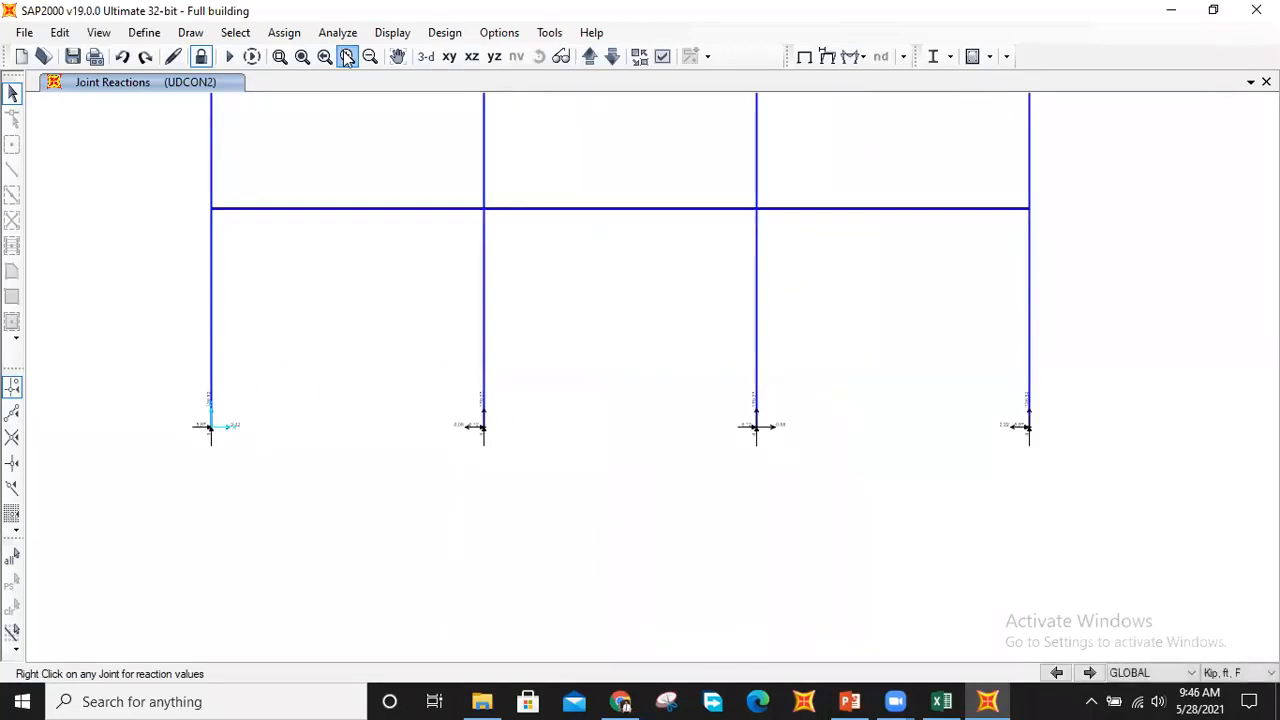
pyautogui.click(347, 57)
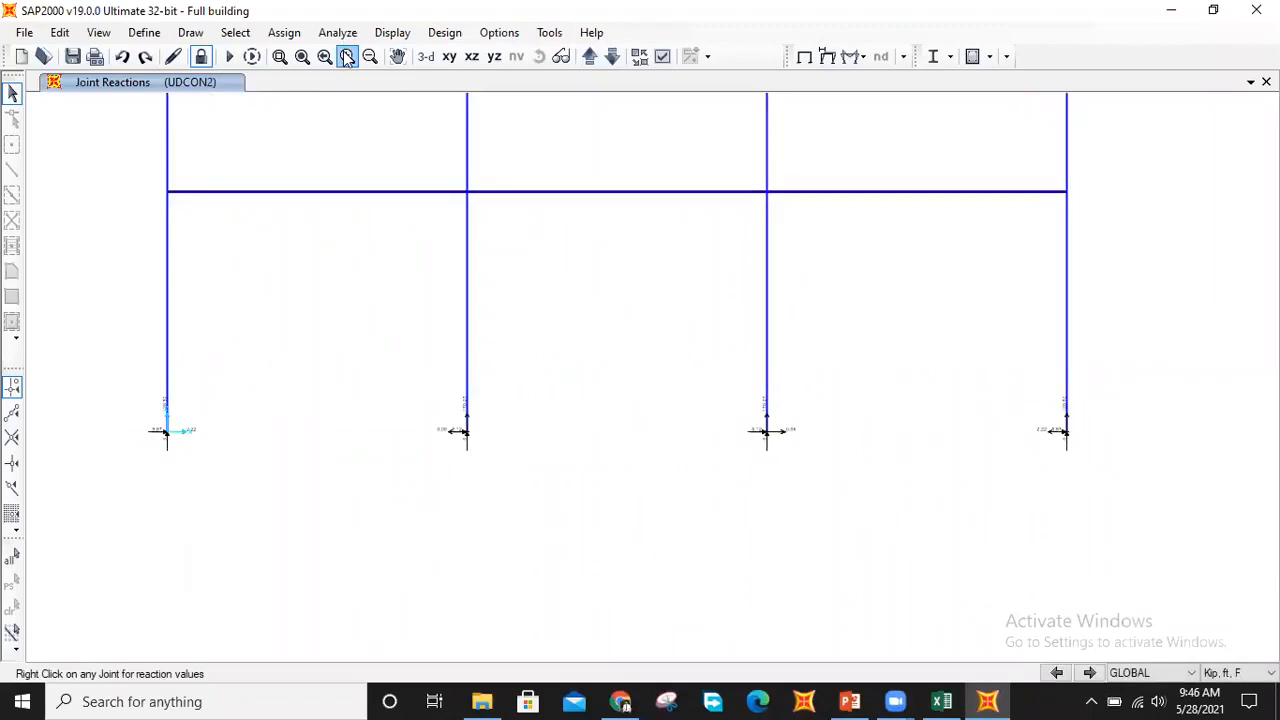
pyautogui.click(347, 57)
pyautogui.click(347, 57)
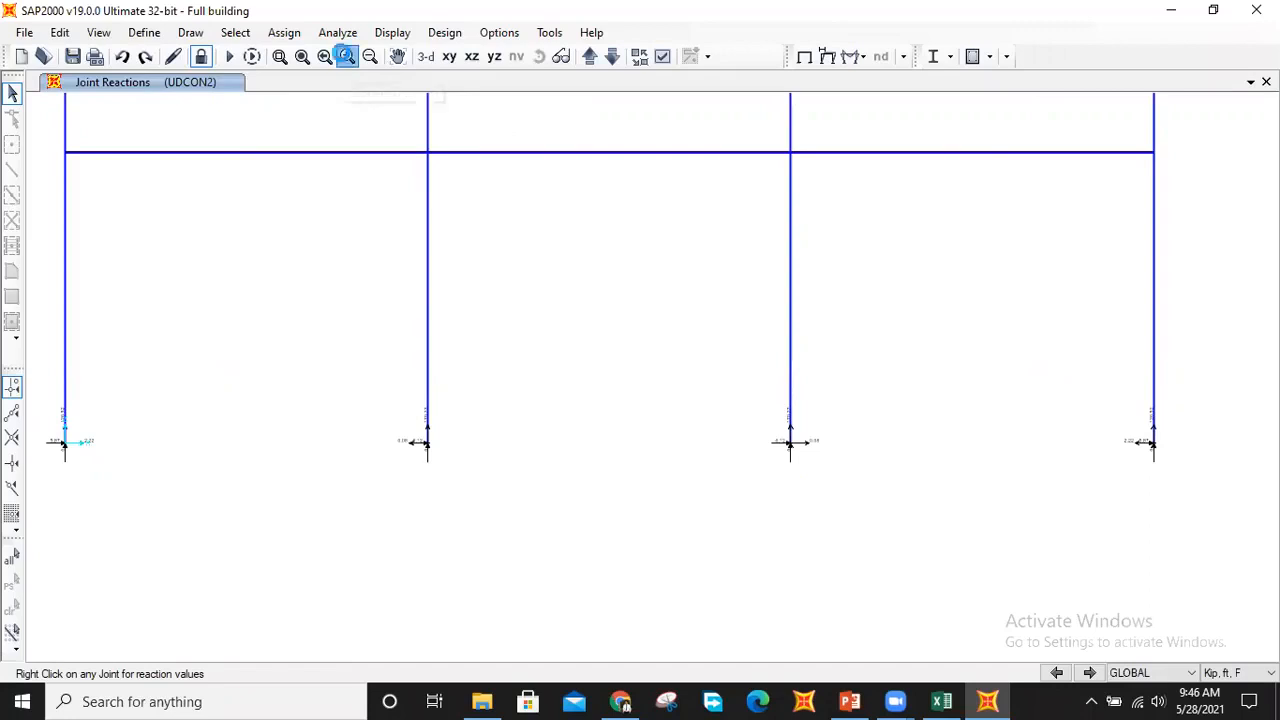
pyautogui.click(346, 56)
pyautogui.click(346, 56)
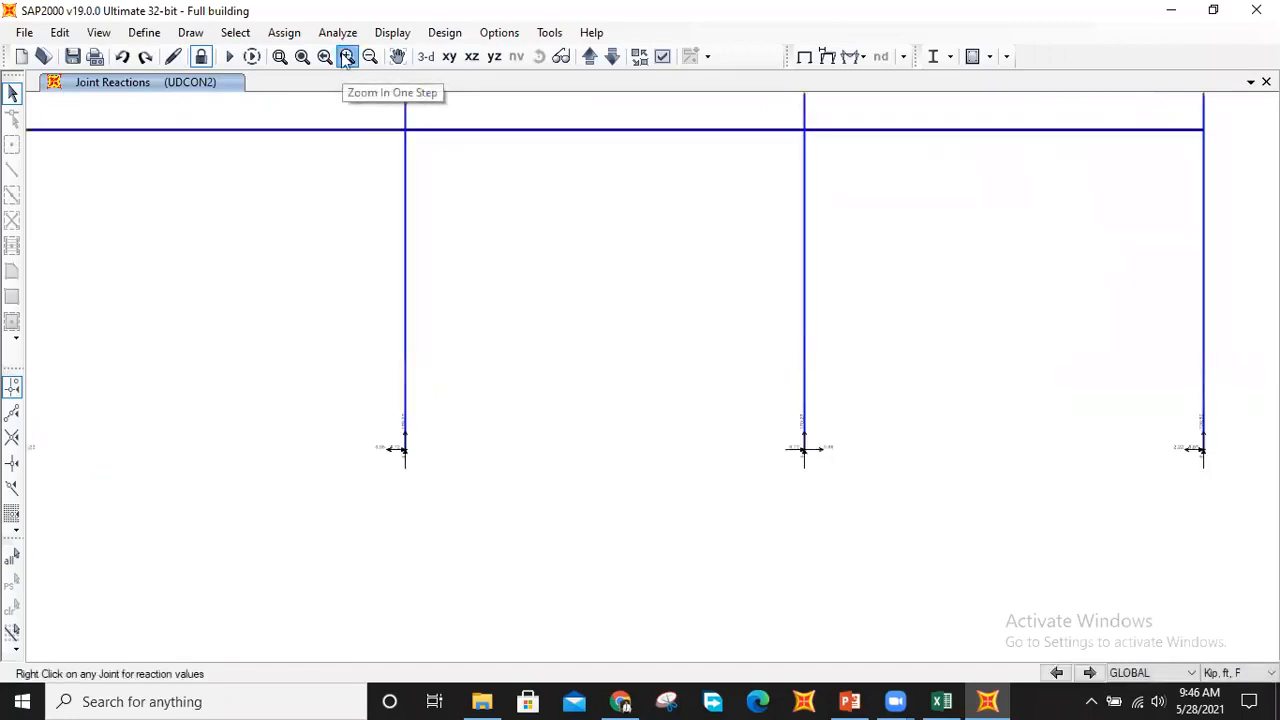
pyautogui.click(346, 56)
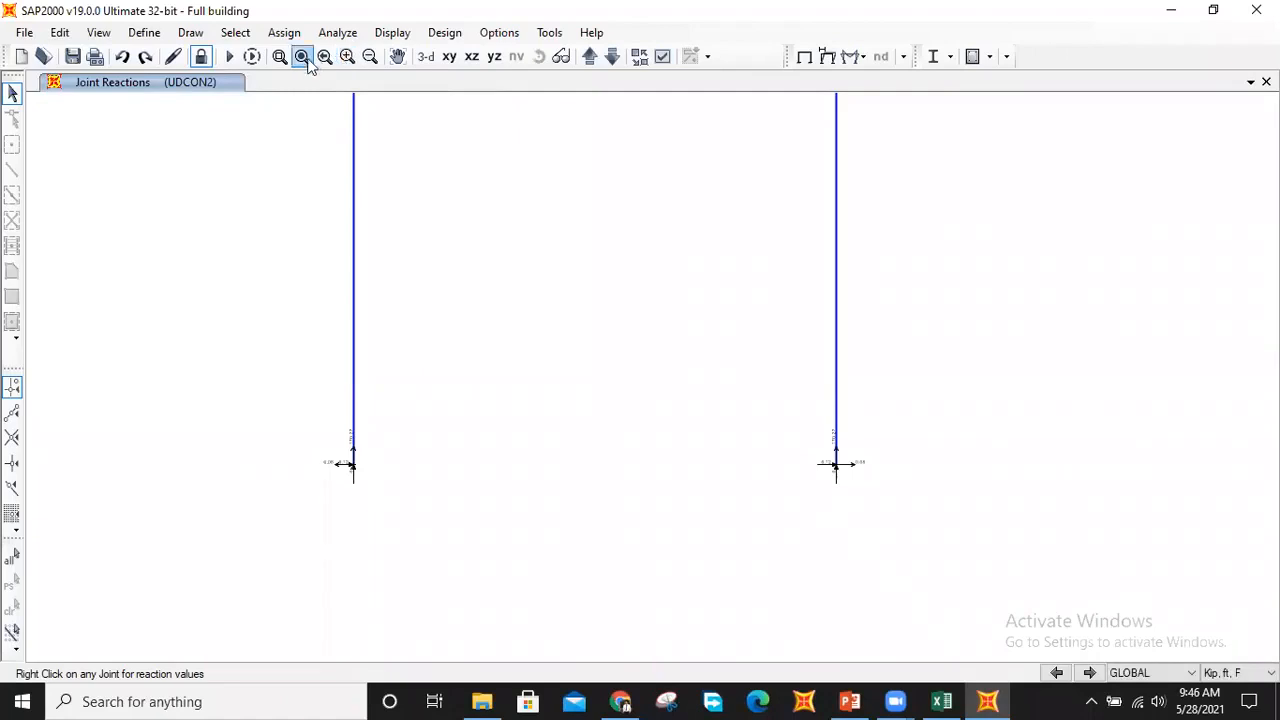
pyautogui.click(302, 57)
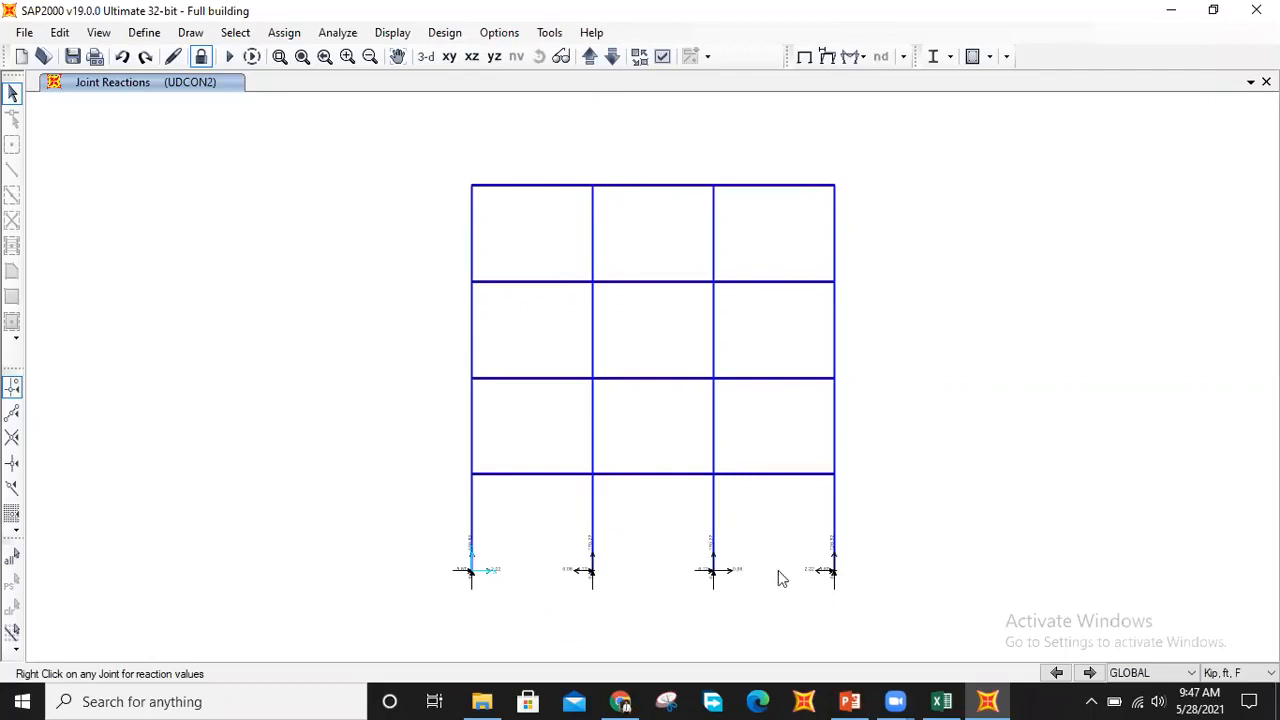
# Switch to the Foundation Analysis and Design presentation in PowerPoint and review the punching shear formula on the Thickness of Raft slide
pyautogui.click(850, 701)
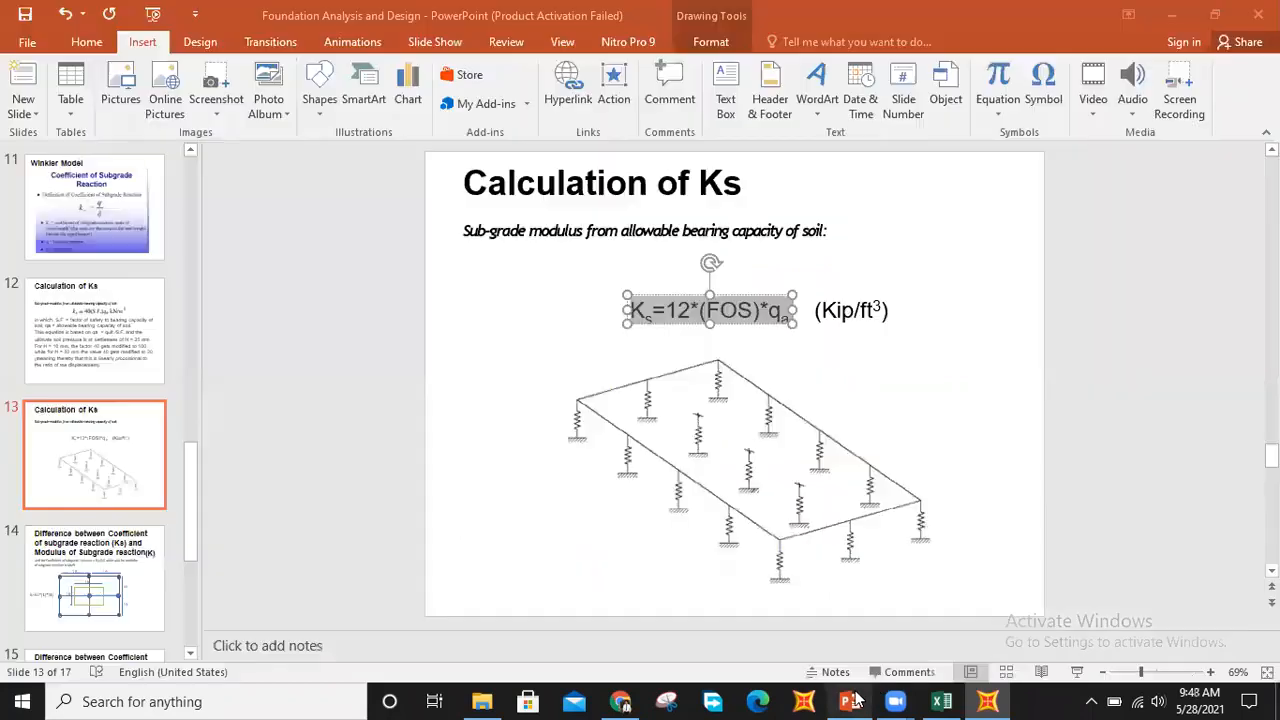
pyautogui.click(307, 422)
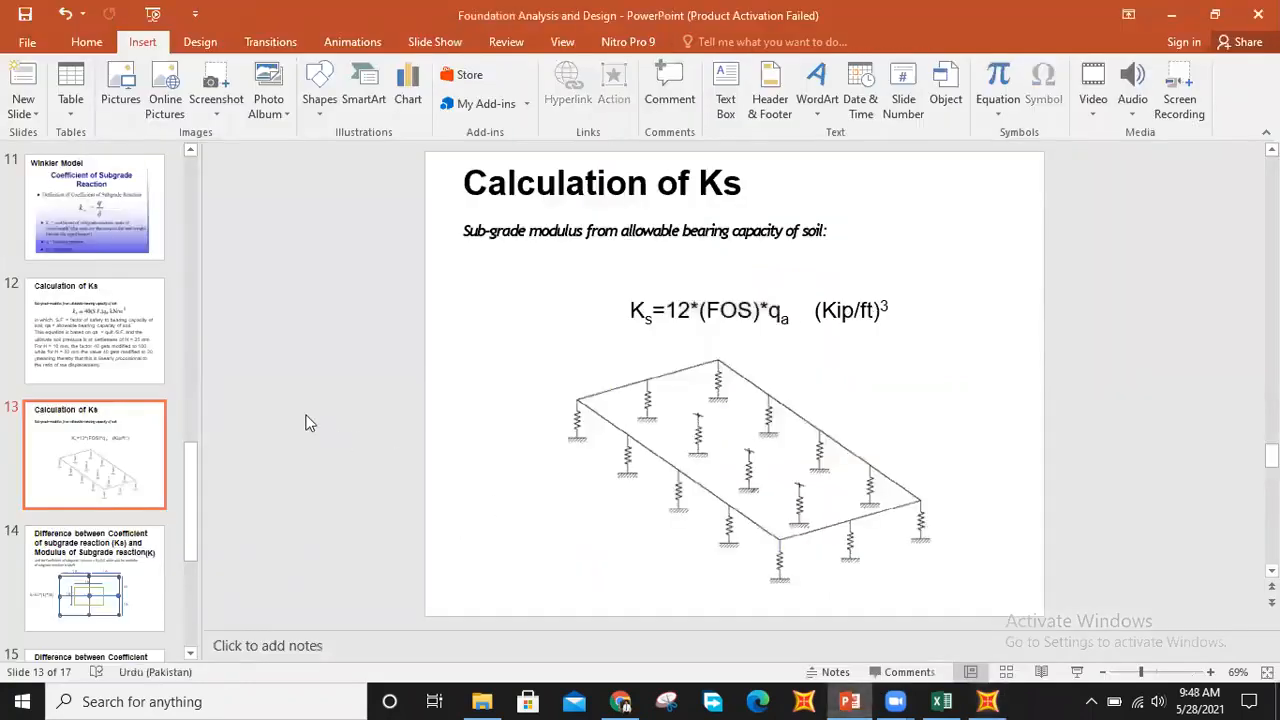
pyautogui.scroll(5, 307, 422)
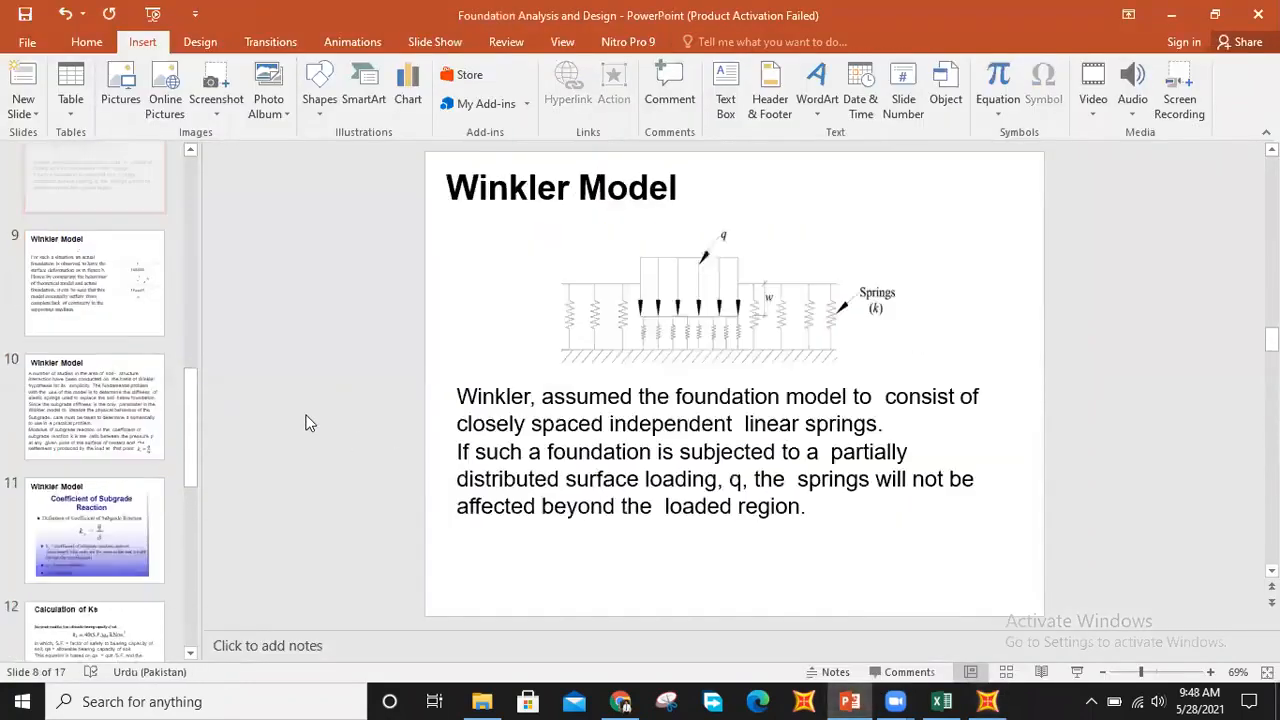
pyautogui.scroll(5, 307, 422)
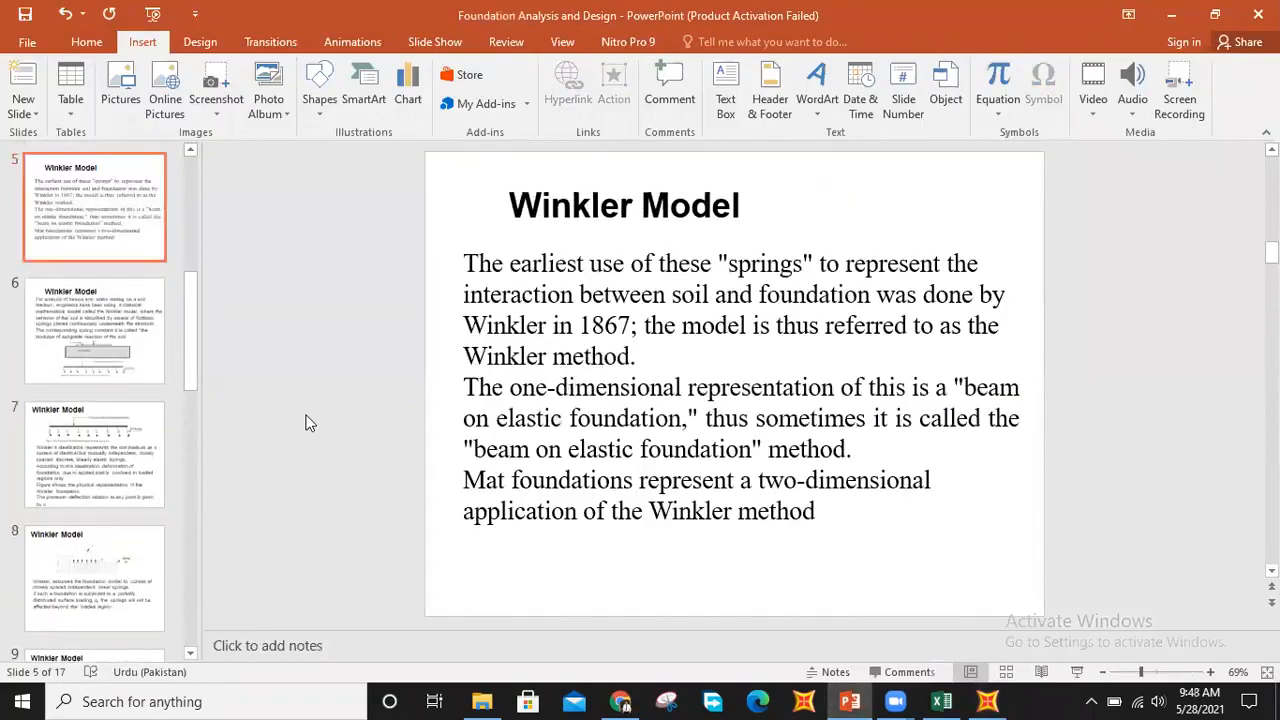
pyautogui.scroll(2, 307, 422)
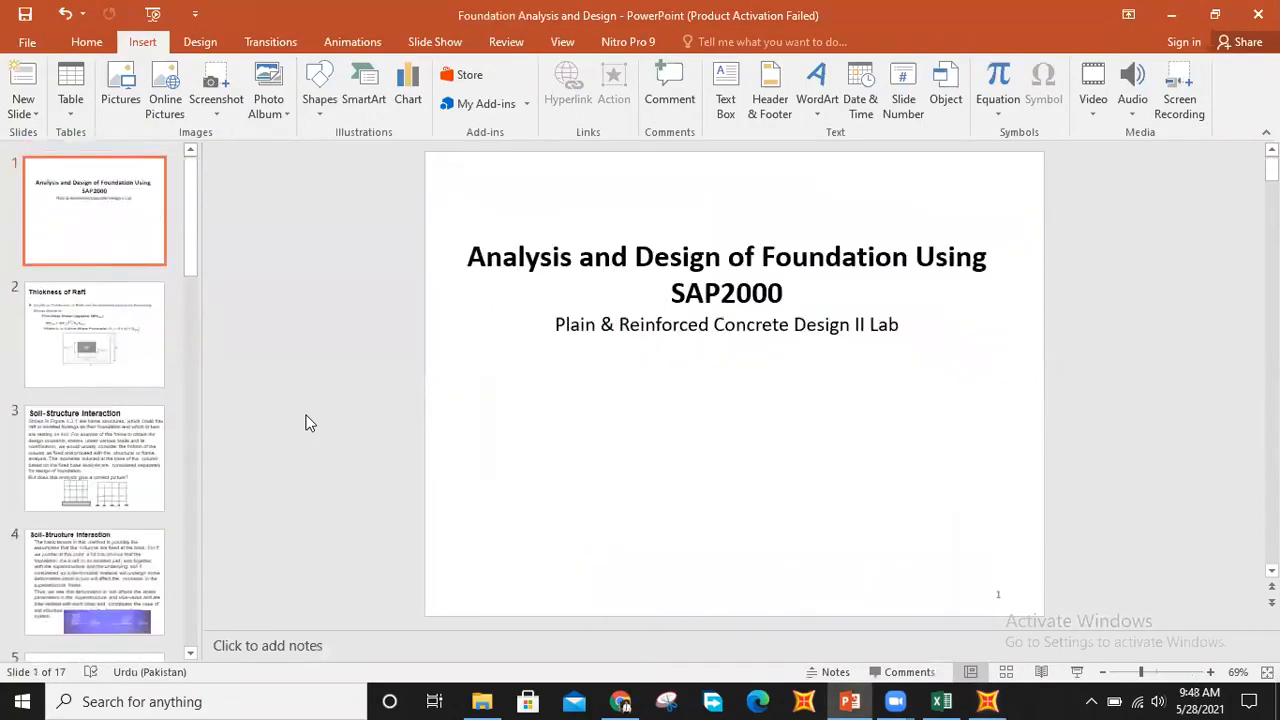
pyautogui.scroll(-1, 307, 422)
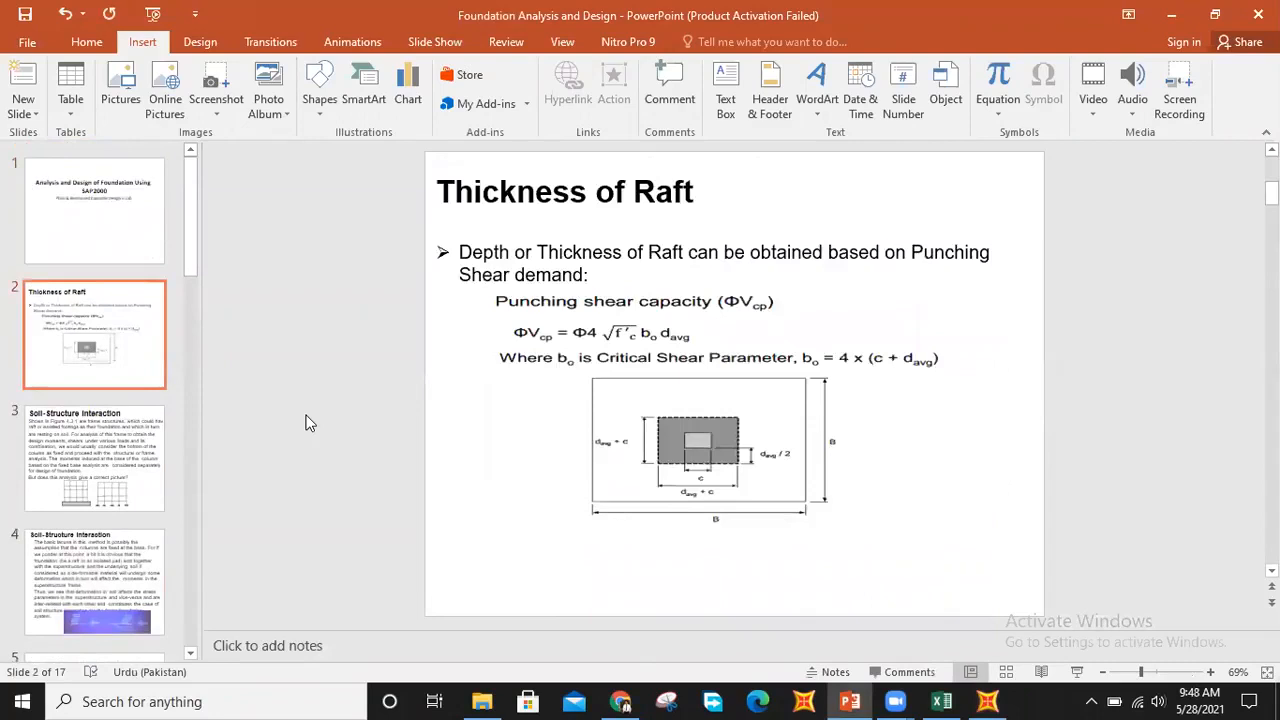
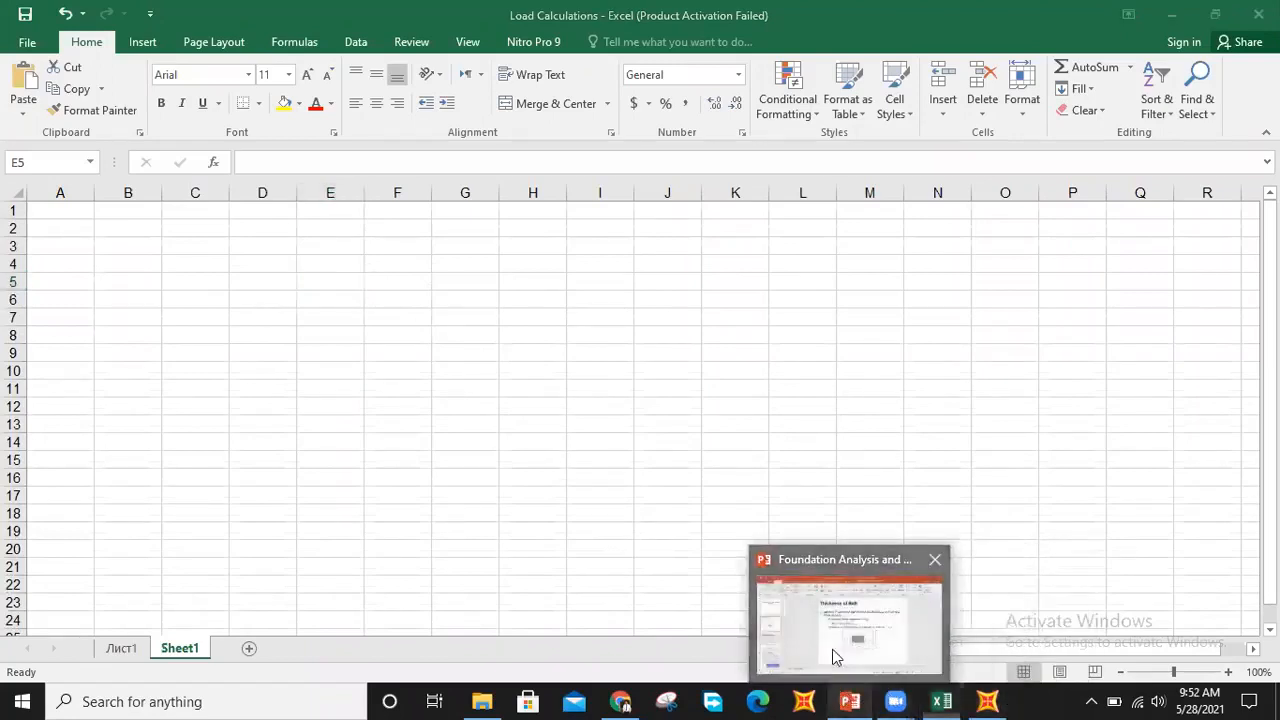
pyautogui.click(834, 650)
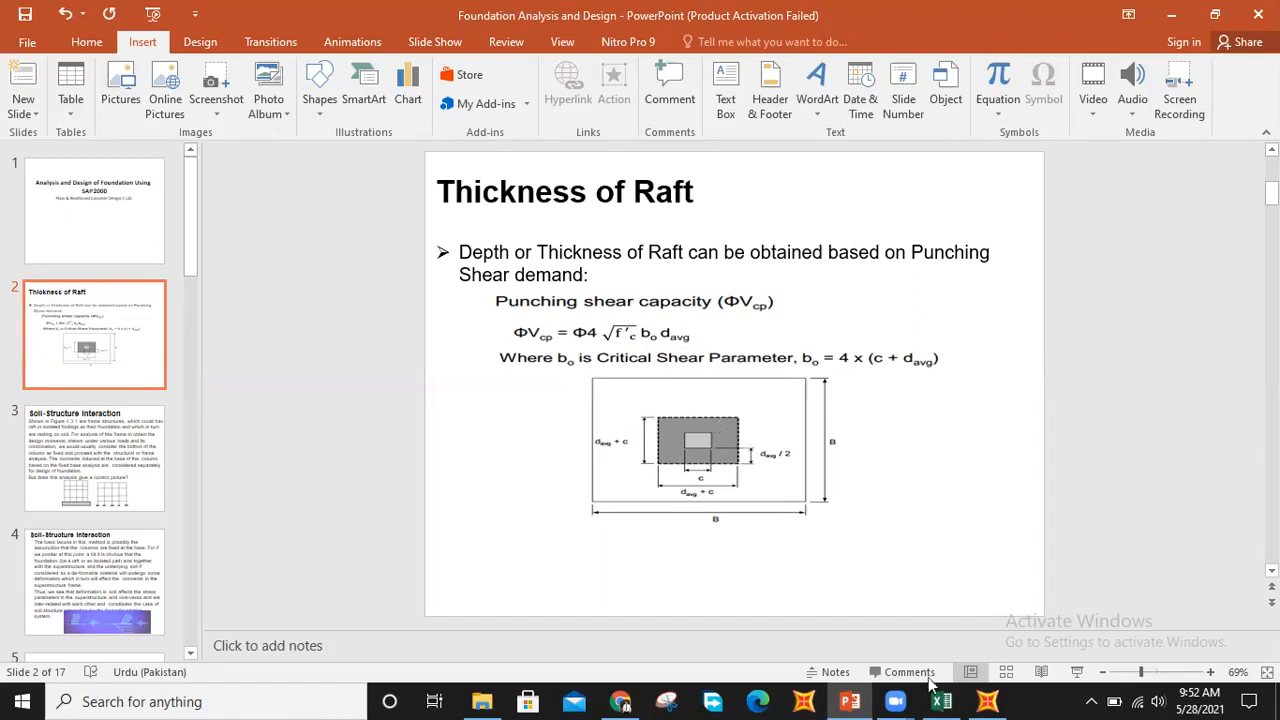
# Switch to the Load Calculations workbook in Excel, and merge and center cells E5:K13 on Sheet1
pyautogui.moveTo(941, 700)
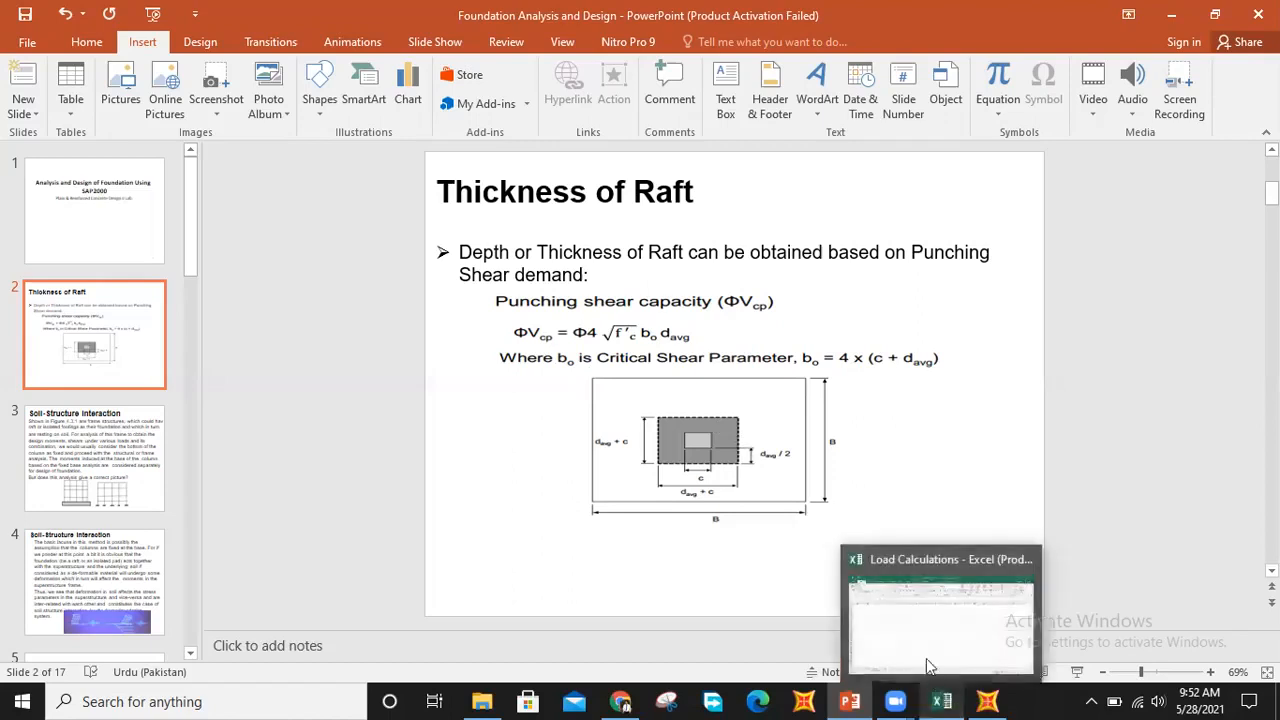
pyautogui.click(913, 621)
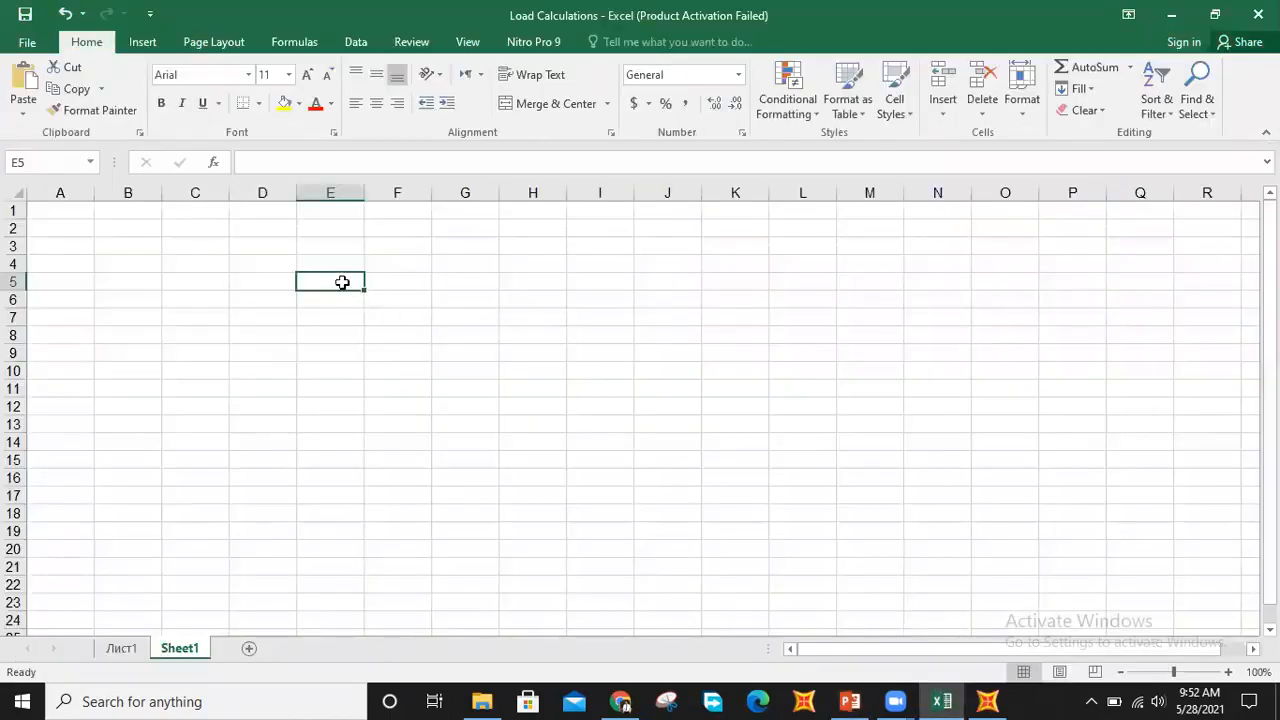
pyautogui.moveTo(330, 281); pyautogui.dragTo(703, 424)
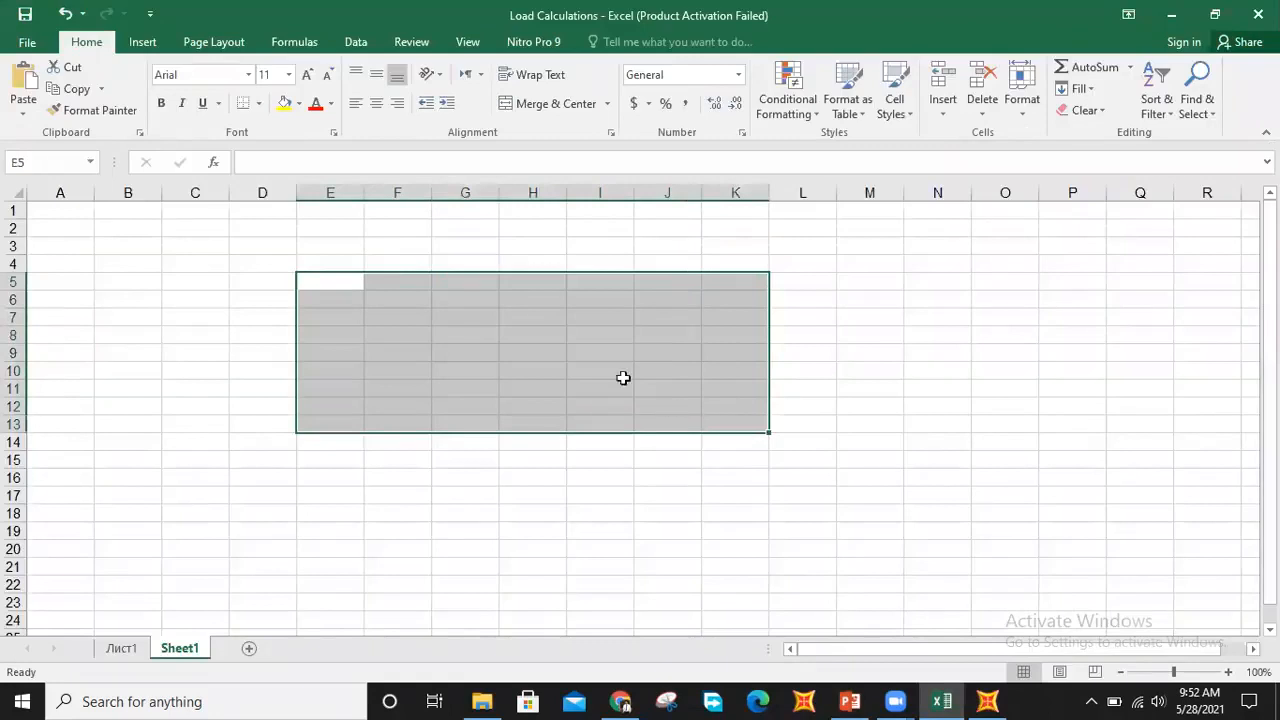
pyautogui.click(555, 104)
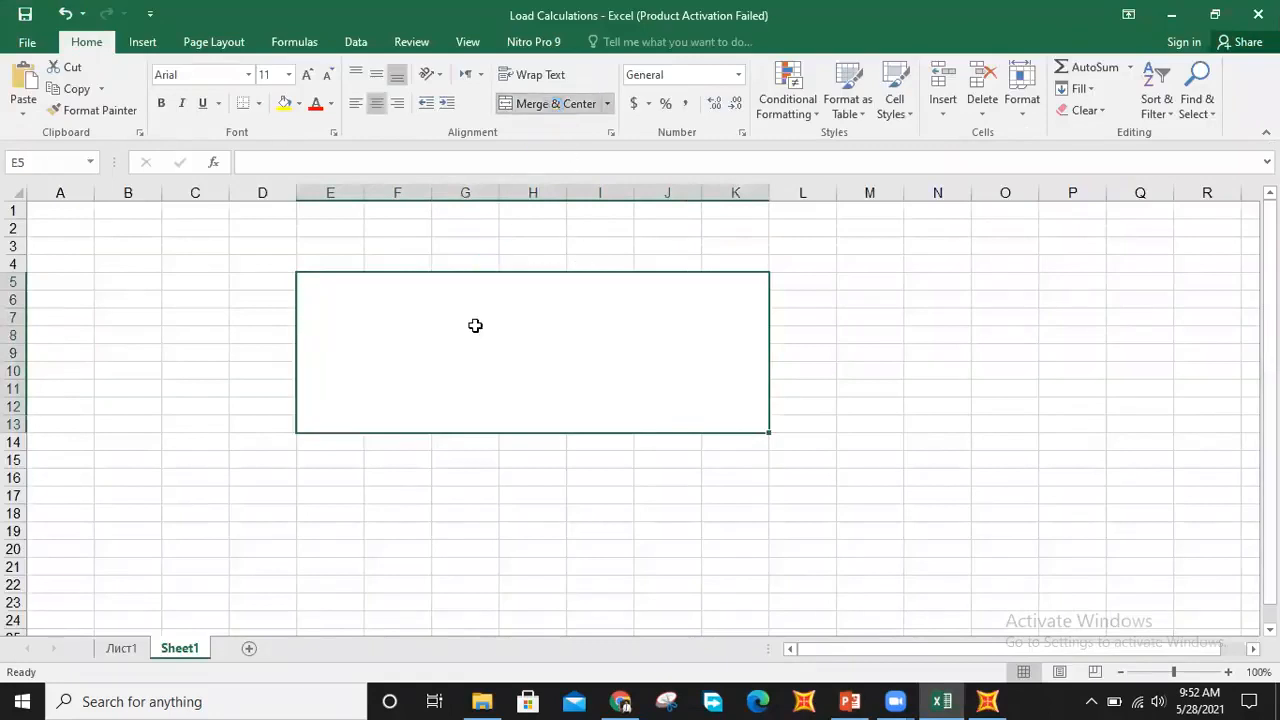
# Write the first part of the punching shear equation, 210000 = .75x4xsqrt(4000), in the merged cell
pyautogui.write('210')
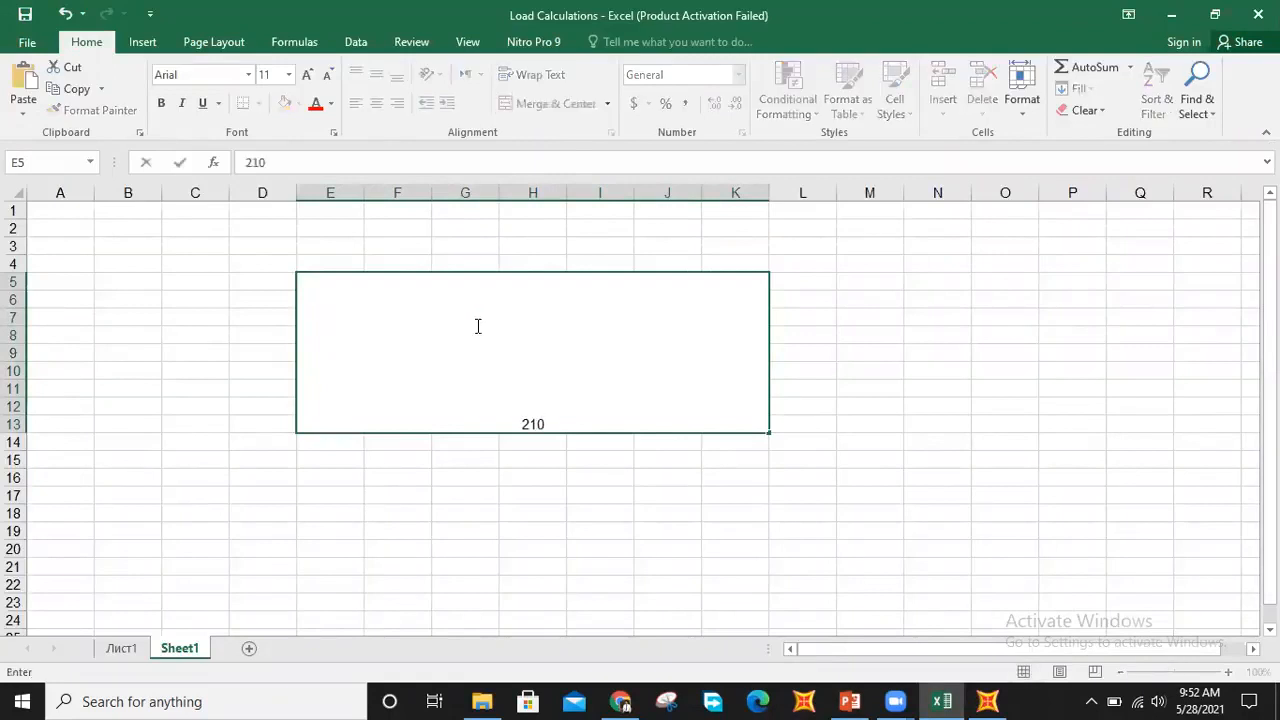
pyautogui.write('000 = .75')
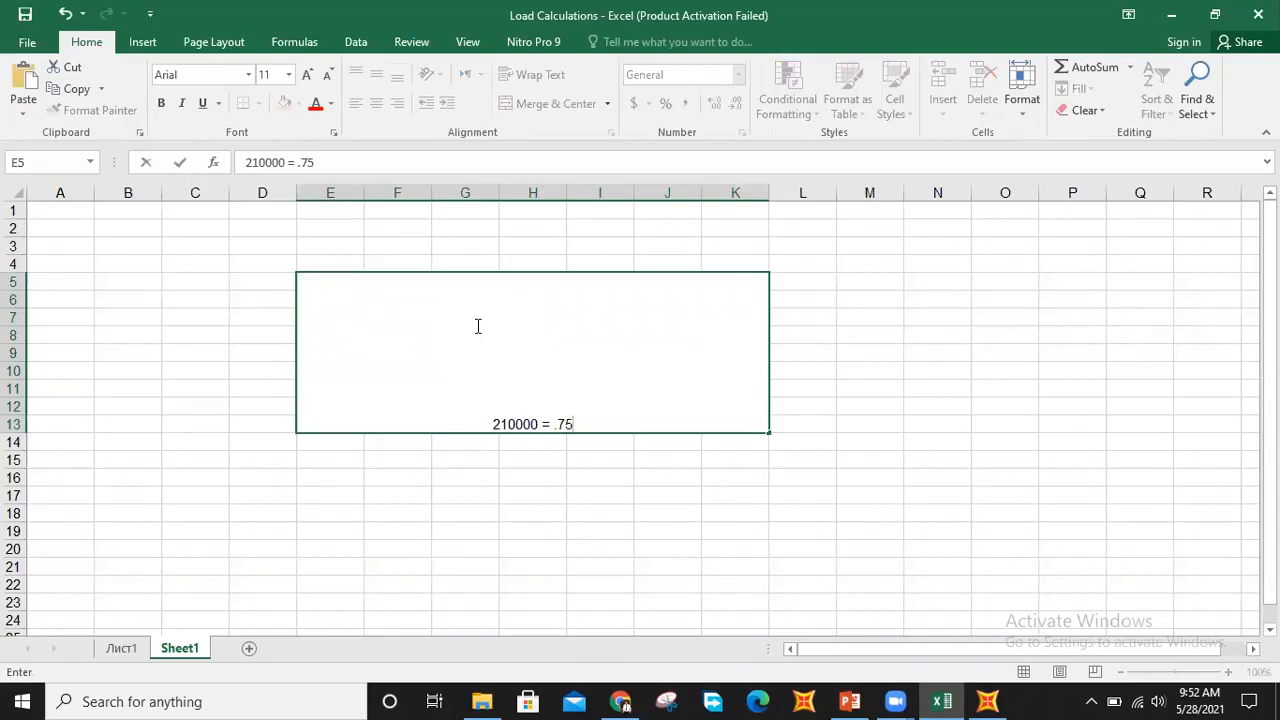
pyautogui.write('x4')
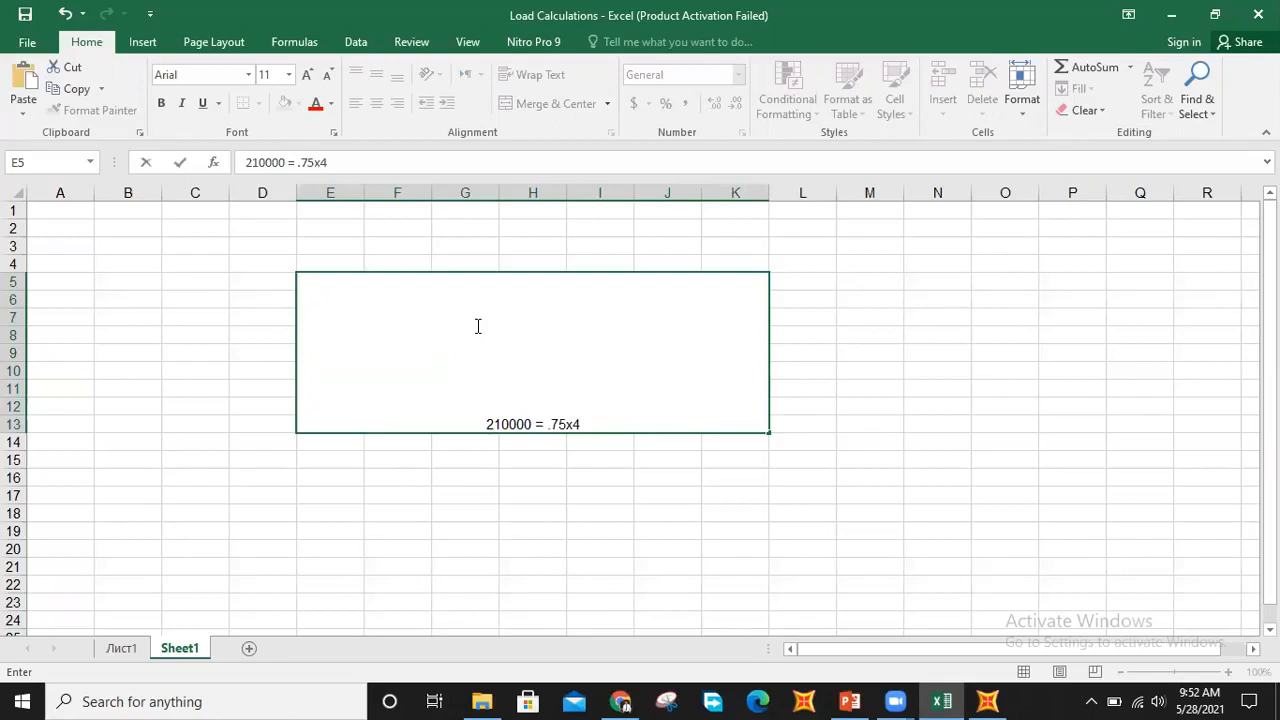
pyautogui.write('xsqrt')
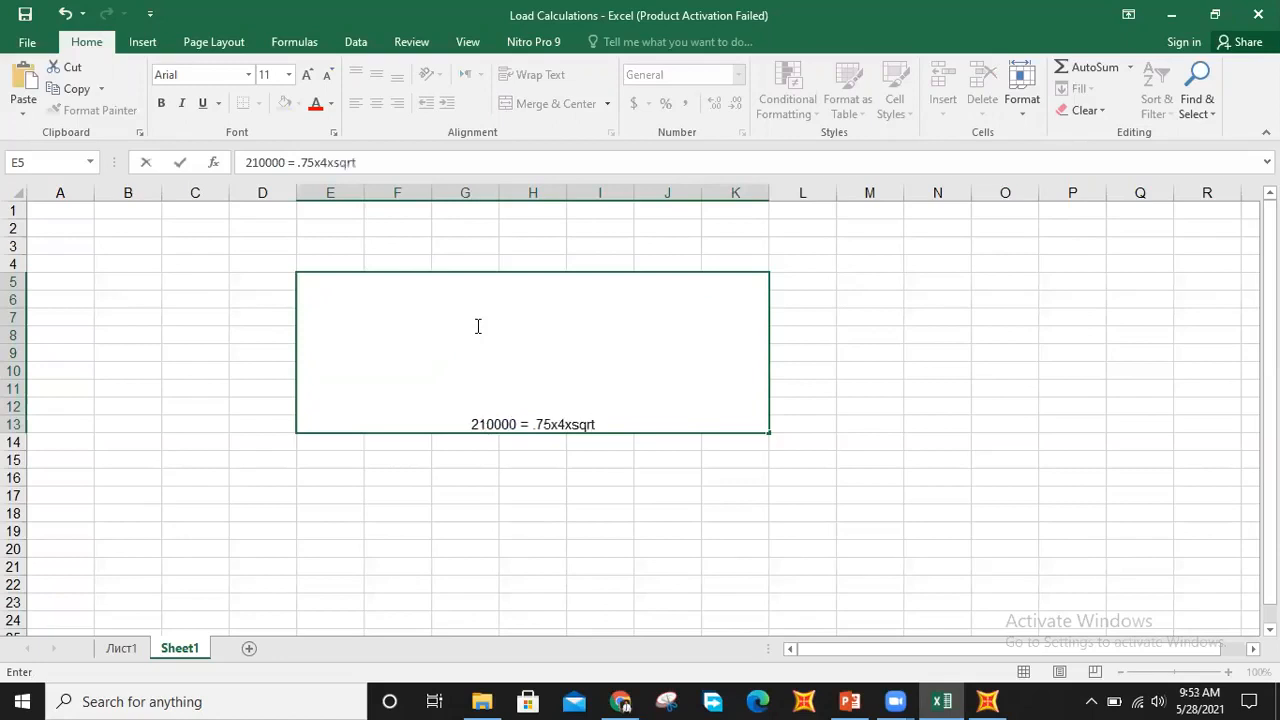
pyautogui.write('()')
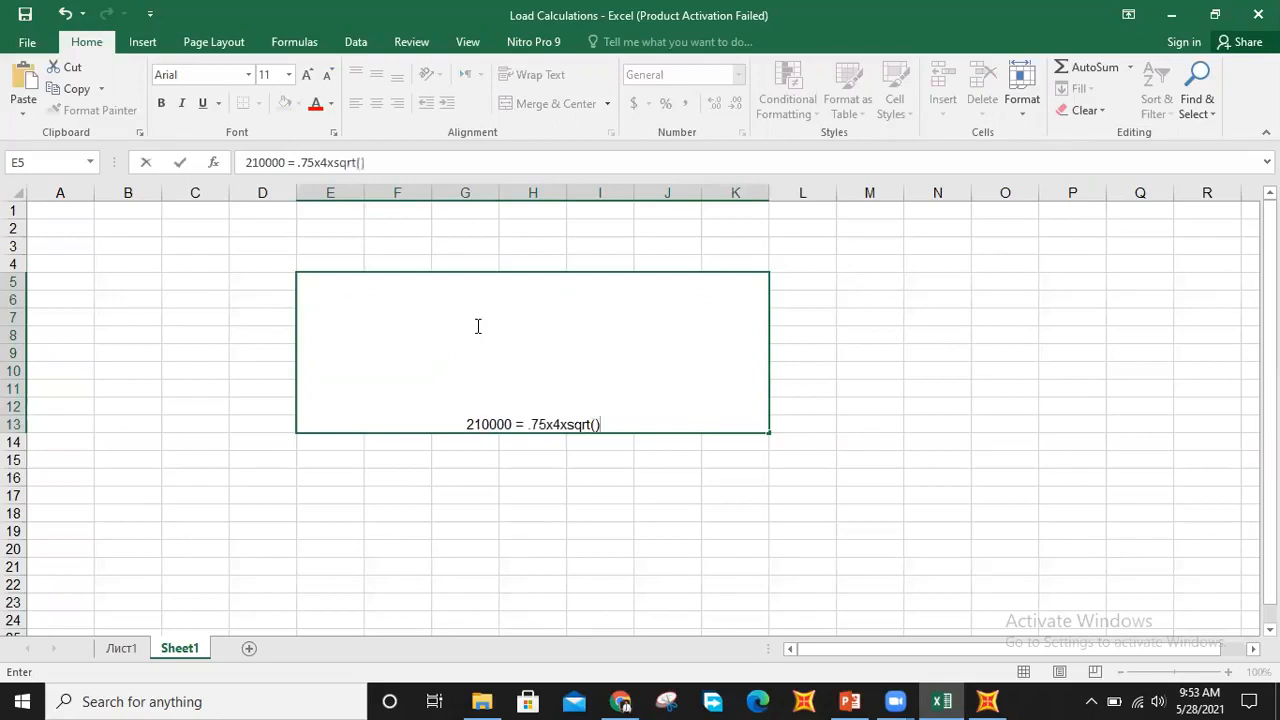
pyautogui.press('Left')
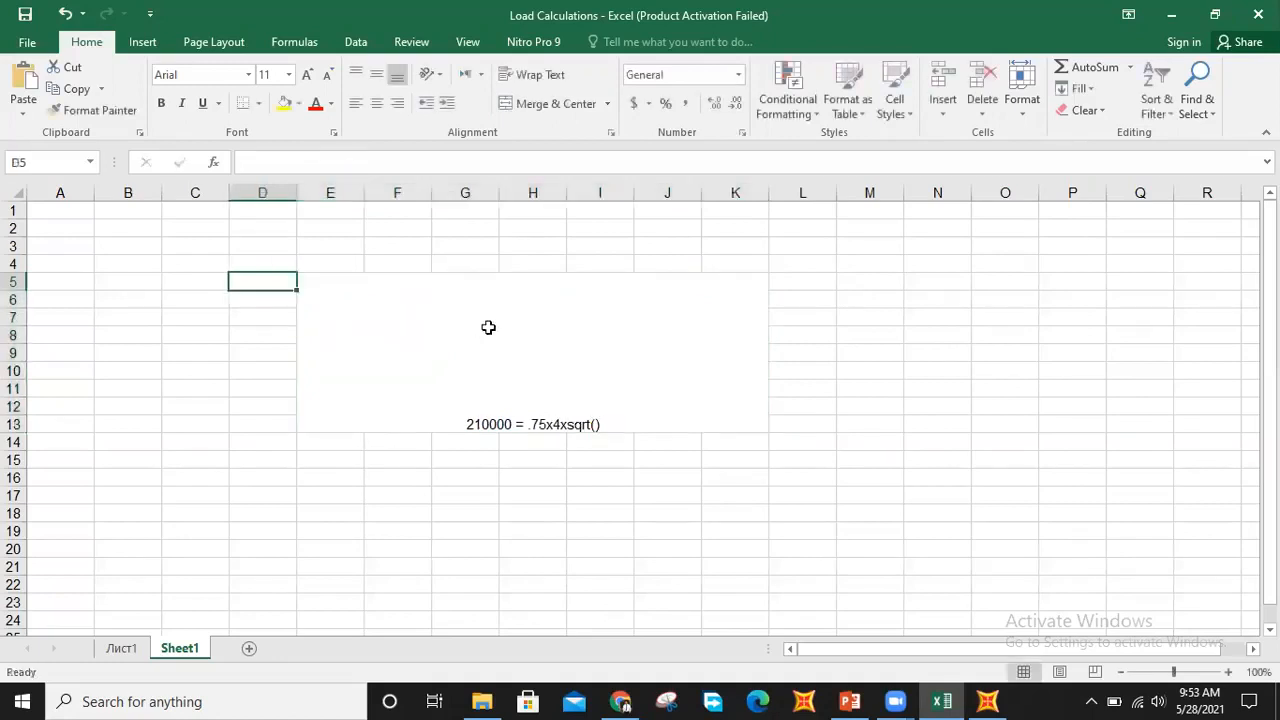
pyautogui.doubleClick(598, 425)
pyautogui.write('4000')
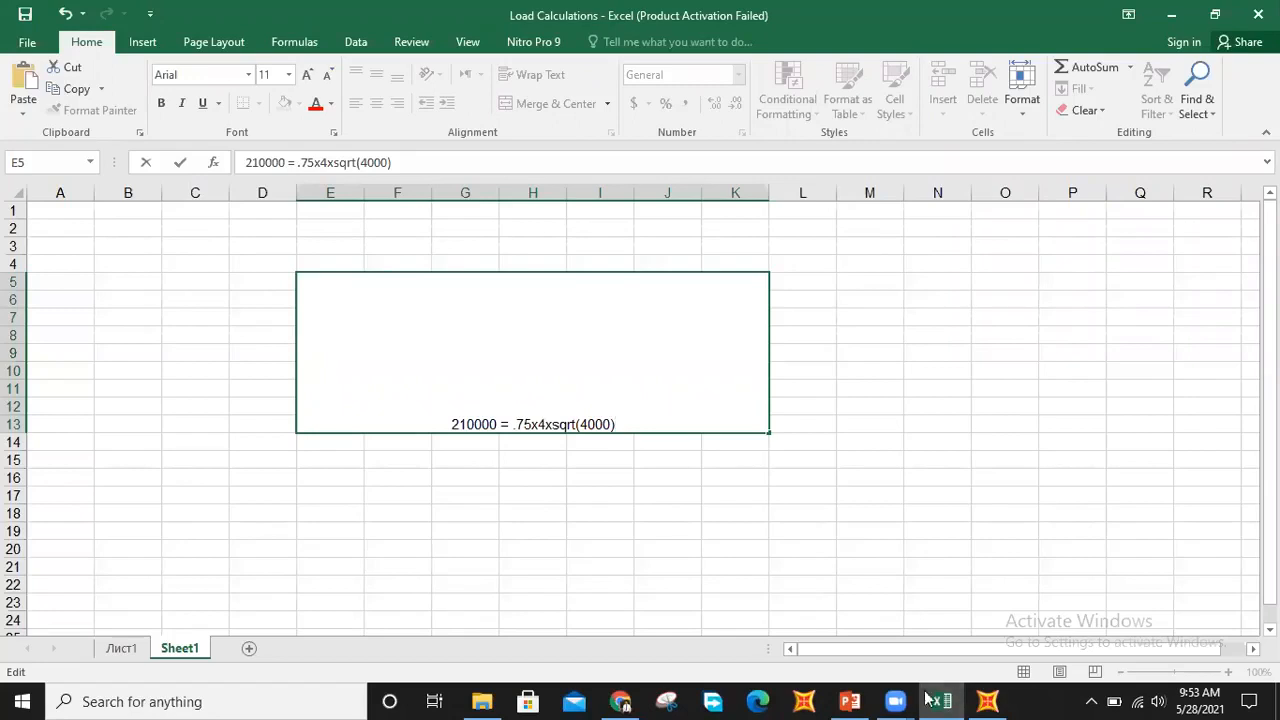
# Recheck the punching shear formula on the Thickness of Raft slide in PowerPoint and return to the Load Calculations workbook in Excel
pyautogui.moveTo(851, 699)
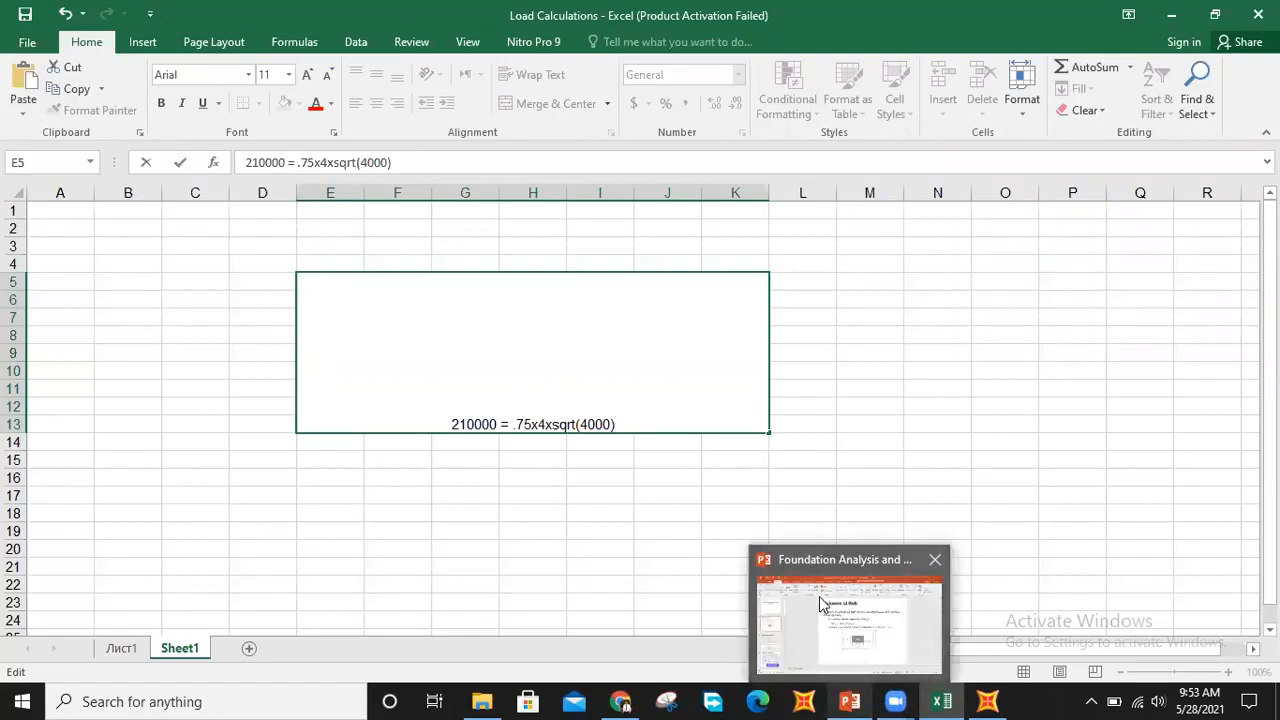
pyautogui.click(820, 603)
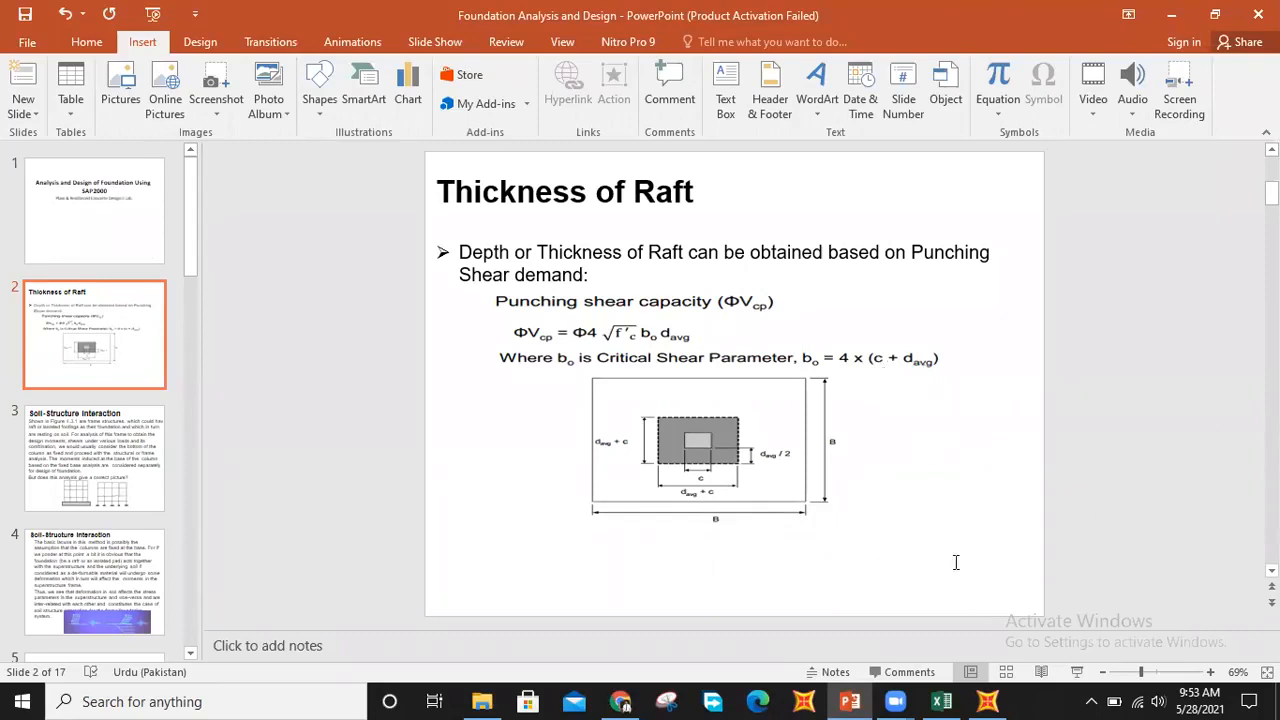
pyautogui.click(943, 701)
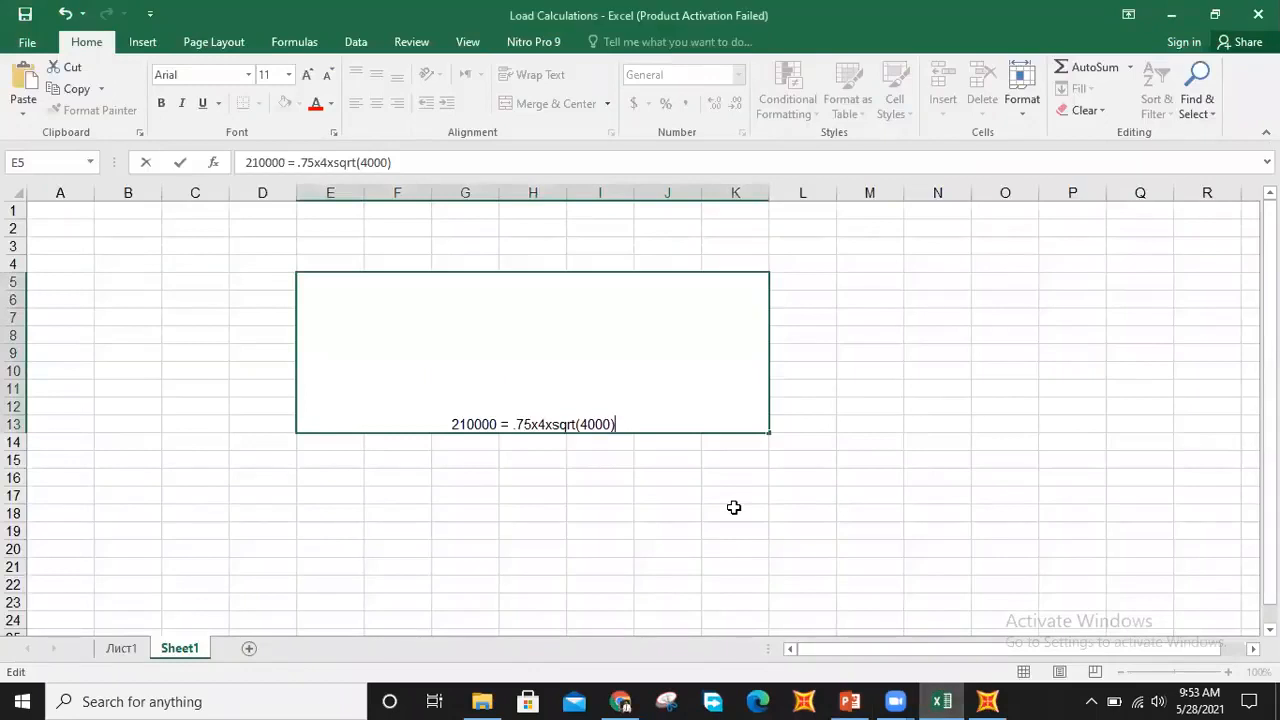
# Complete the punching shear equation in merged cell E5 by appending x4(24+D)*D
pyautogui.write('x4')
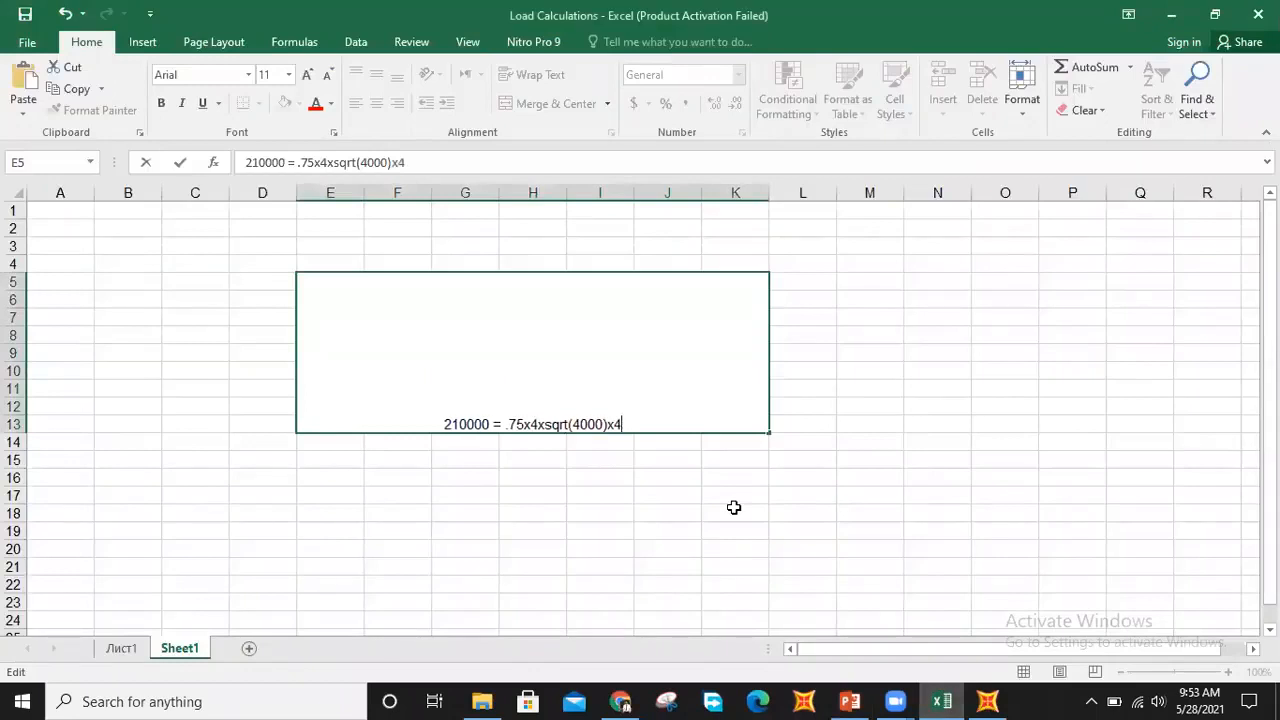
pyautogui.write('()')
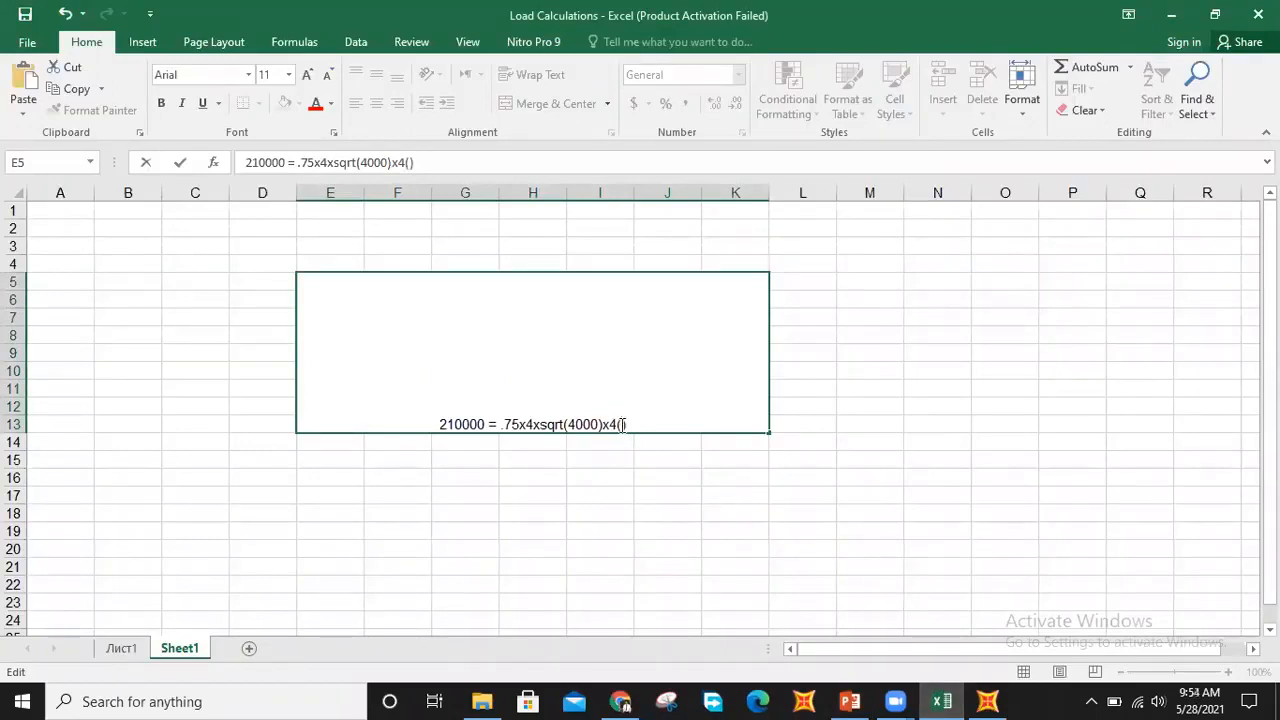
pyautogui.write('24')
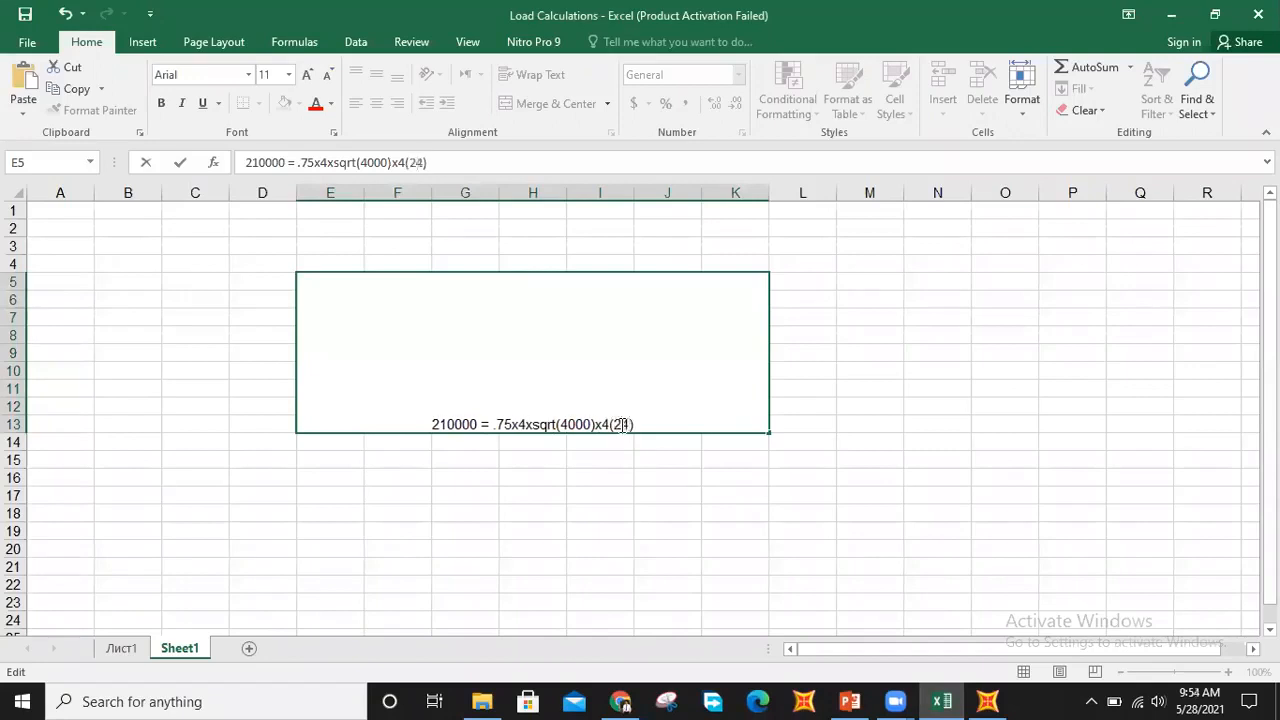
pyautogui.write('+D)')
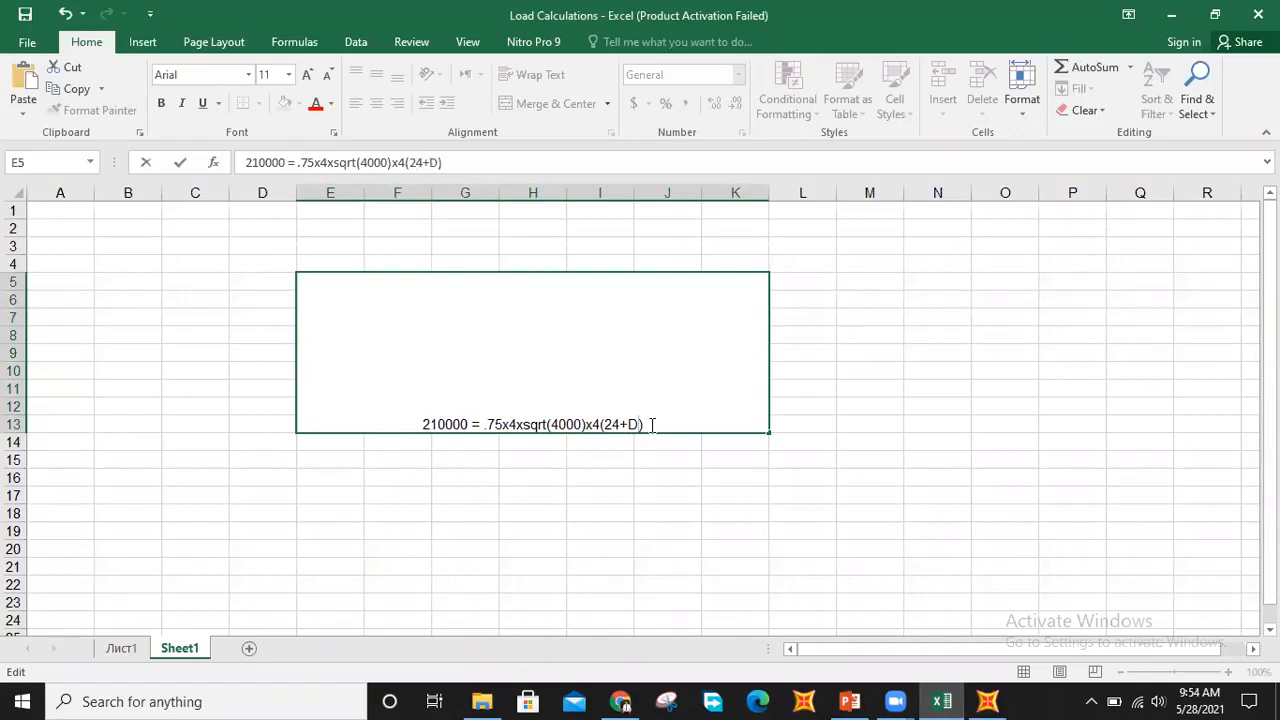
pyautogui.write('*D')
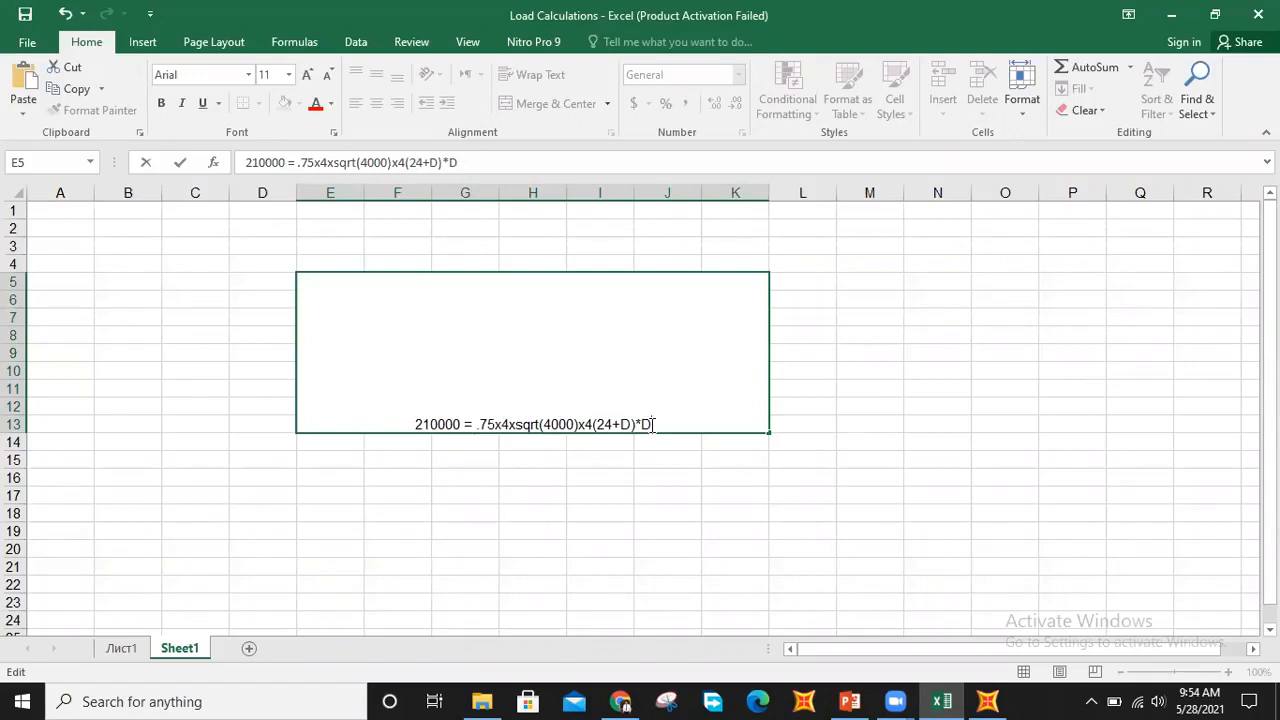
pyautogui.click(430, 449)
pyautogui.click(456, 395)
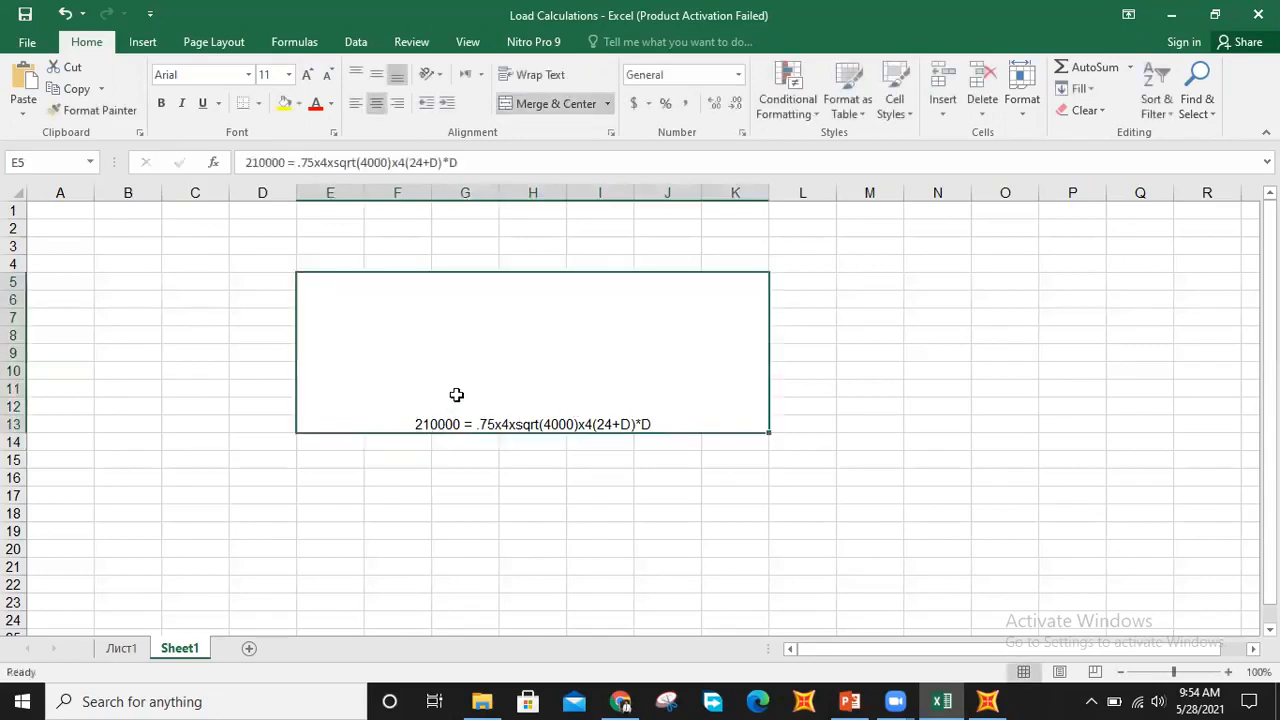
# Merge and center cells F15:J17 and enter the simplified quadratic D^2 + 24D-1800.74 = 0
pyautogui.moveTo(397, 451); pyautogui.dragTo(666, 488)
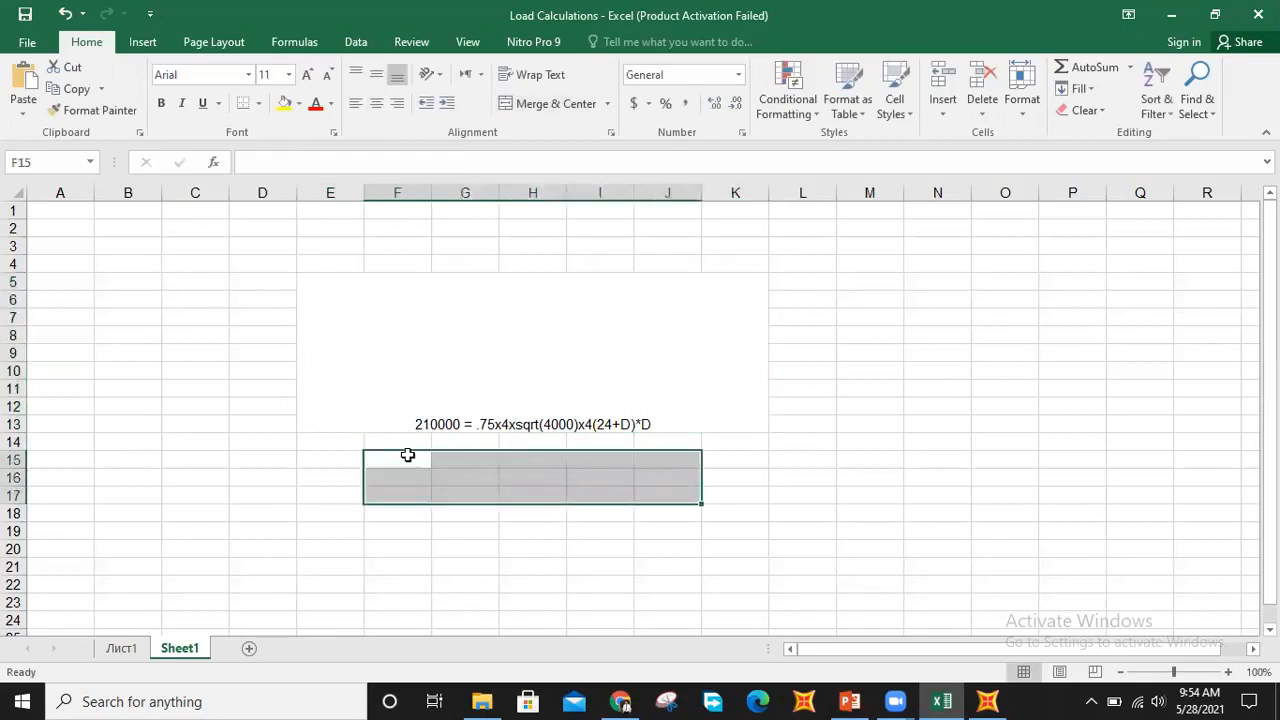
pyautogui.click(556, 104)
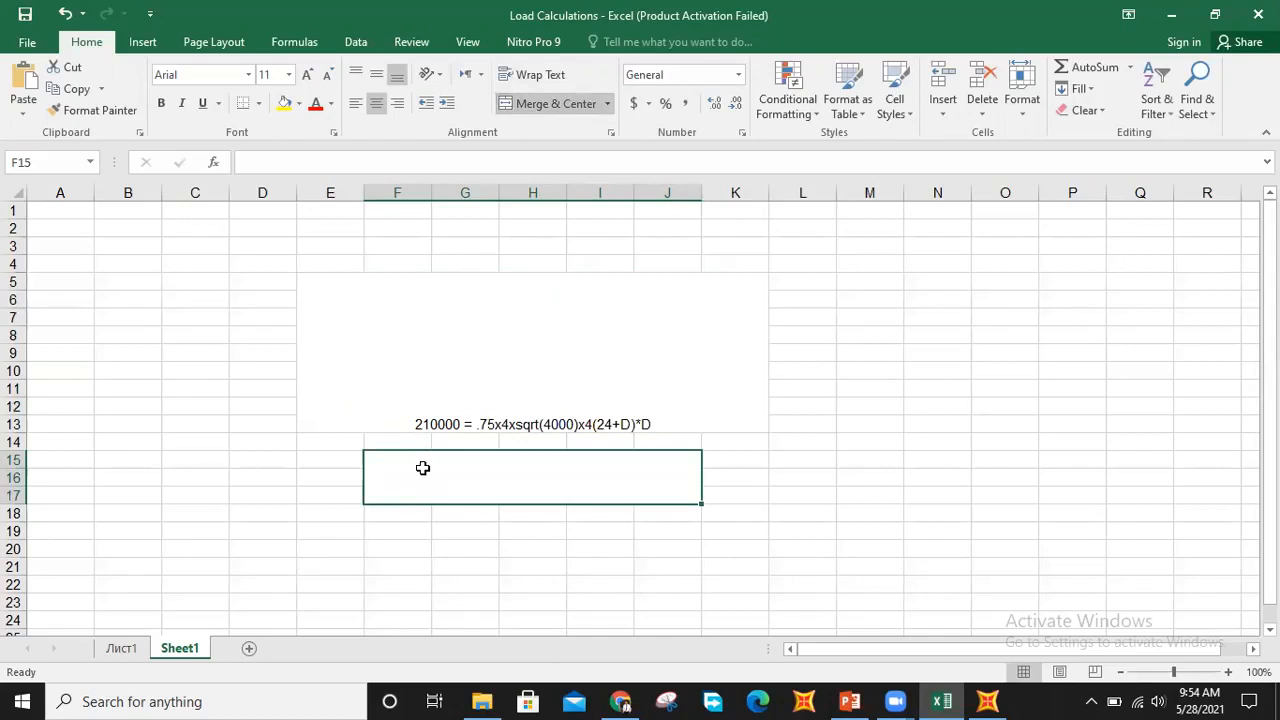
pyautogui.write('D')
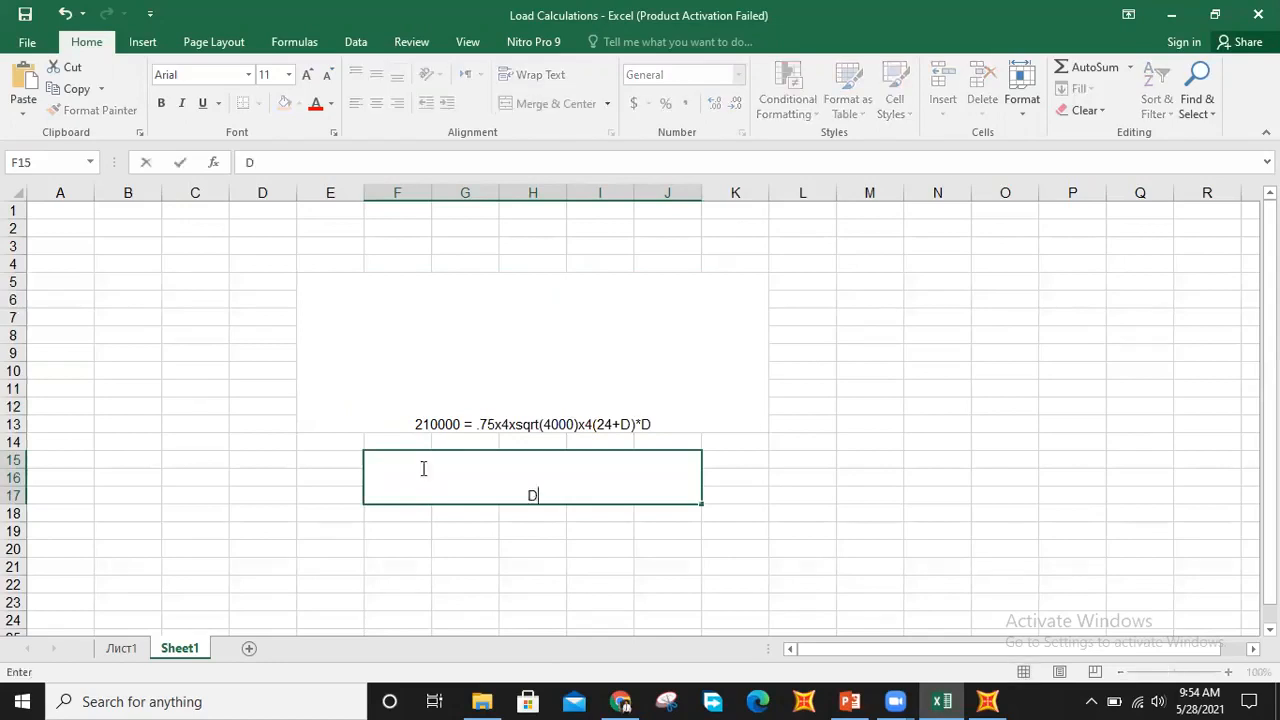
pyautogui.write('^2 + 24D')
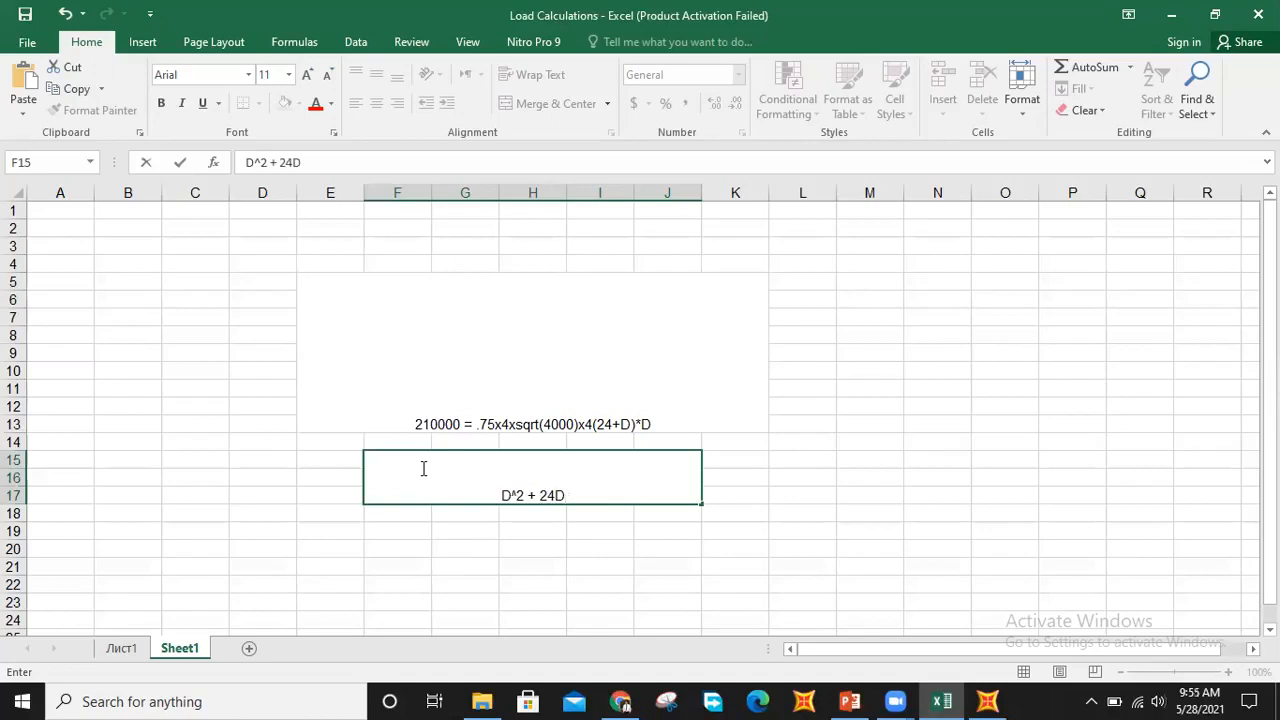
pyautogui.write('-1800')
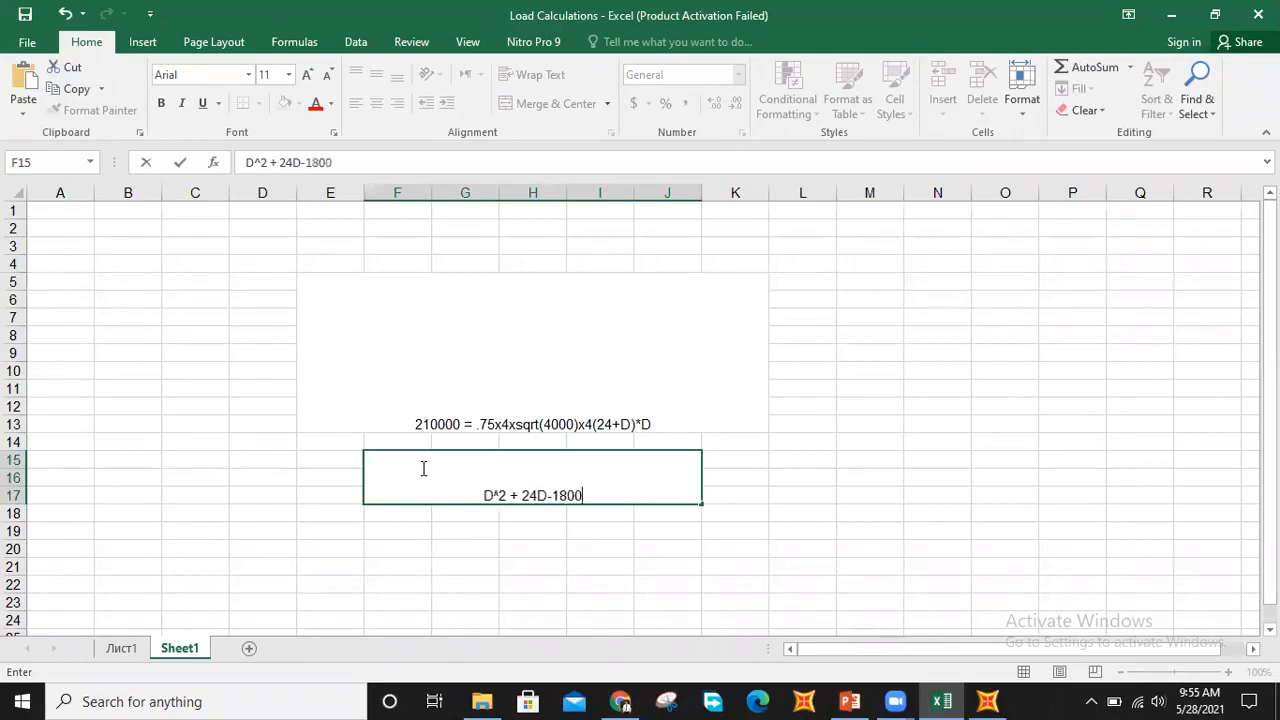
pyautogui.write('.74 = 0')
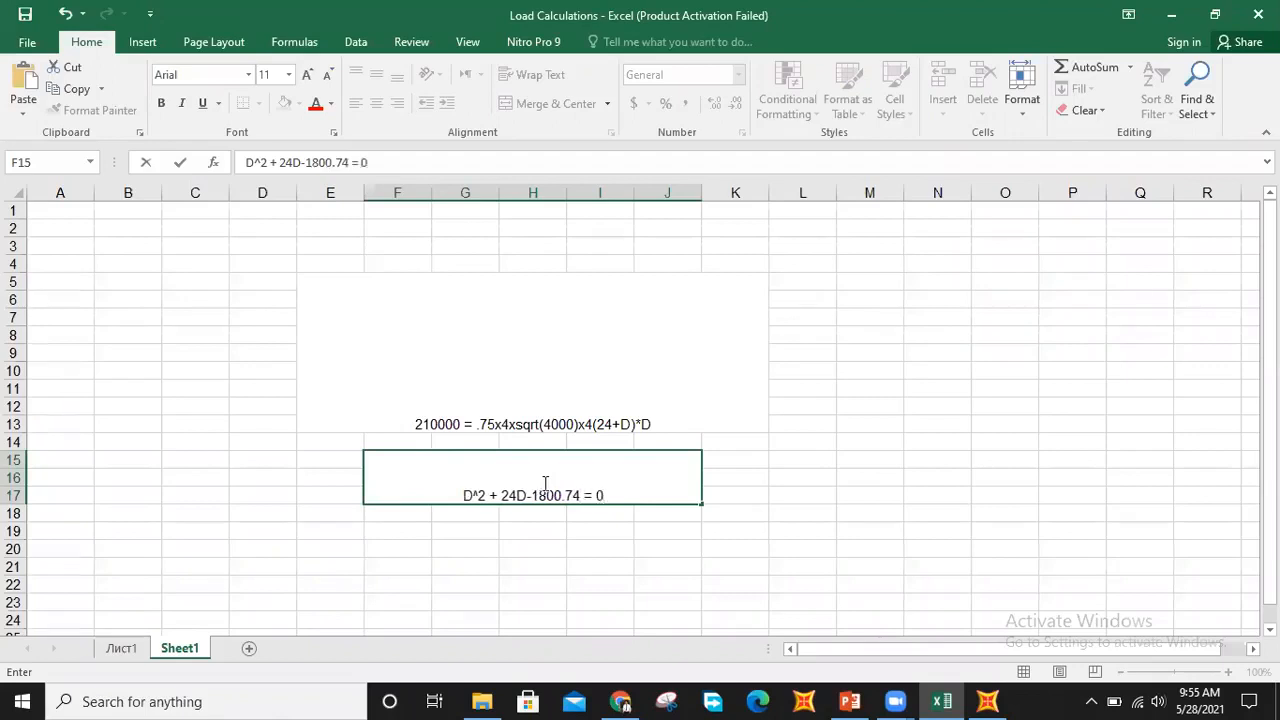
pyautogui.click(576, 543)
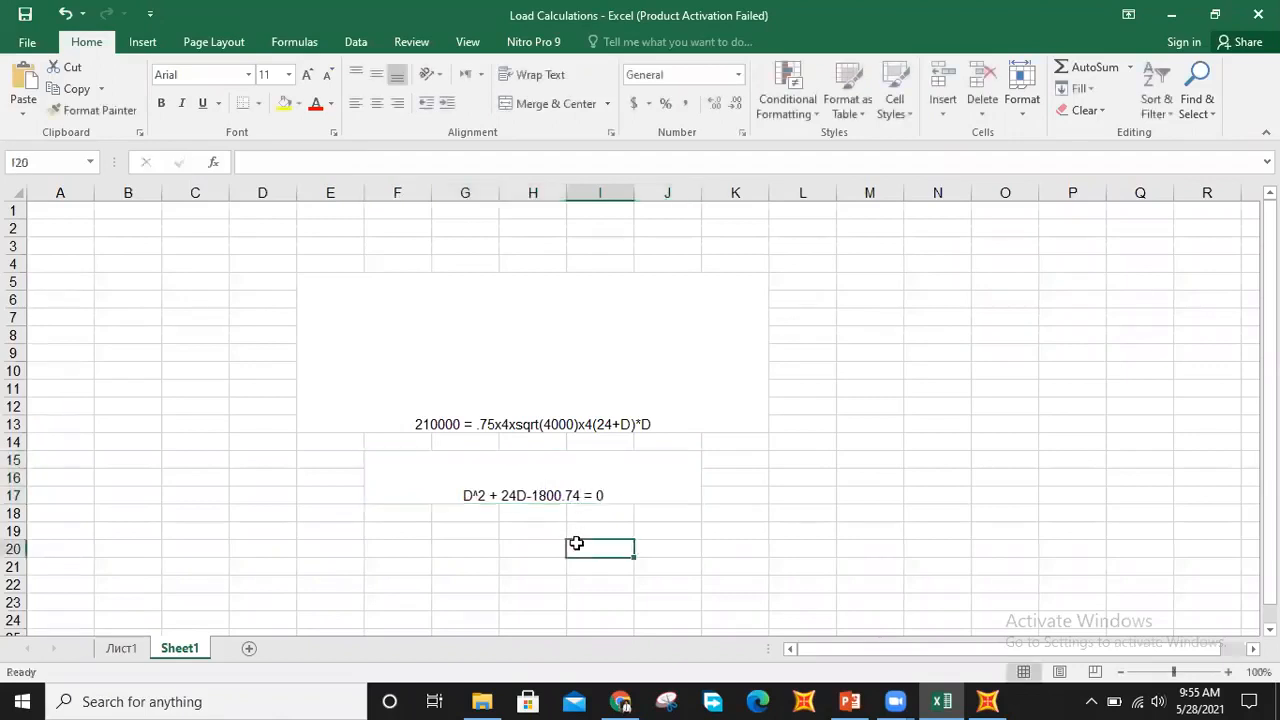
pyautogui.click(520, 487)
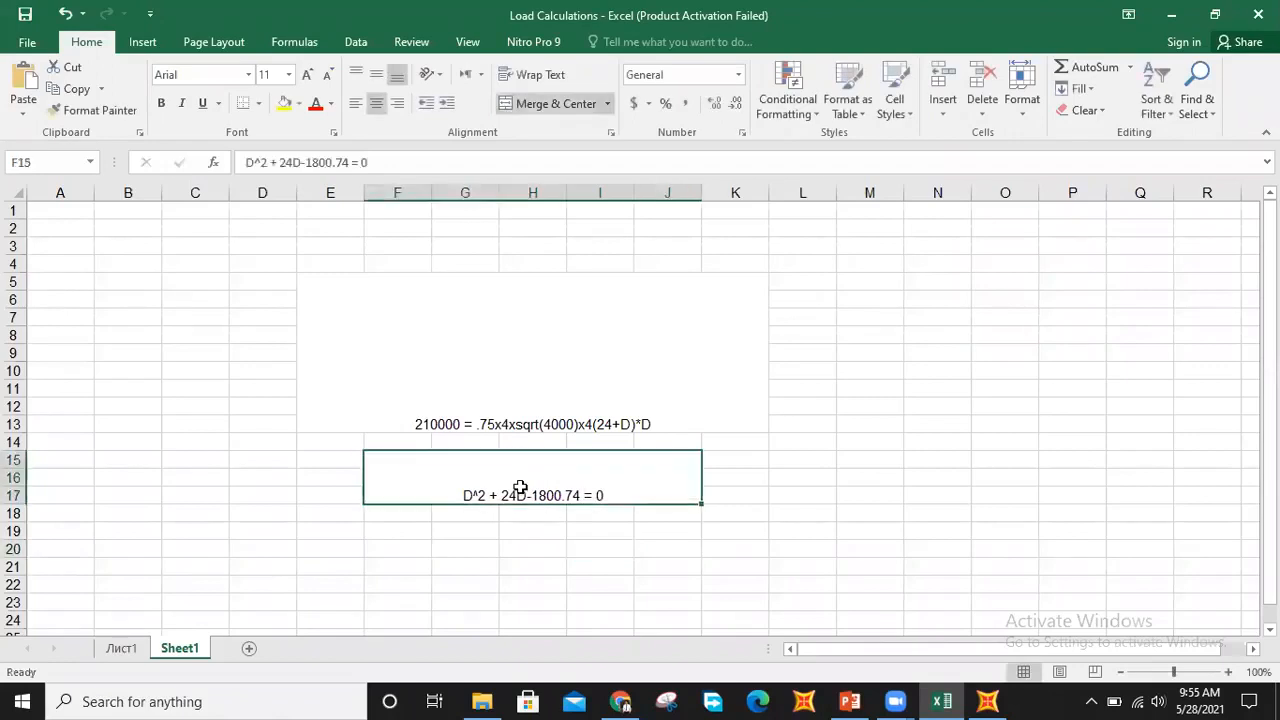
# Merge and center cells G19:I20 and enter the thickness solution D = 36 or 3'
pyautogui.click(466, 531)
pyautogui.moveTo(535, 552); pyautogui.dragTo(585, 556)
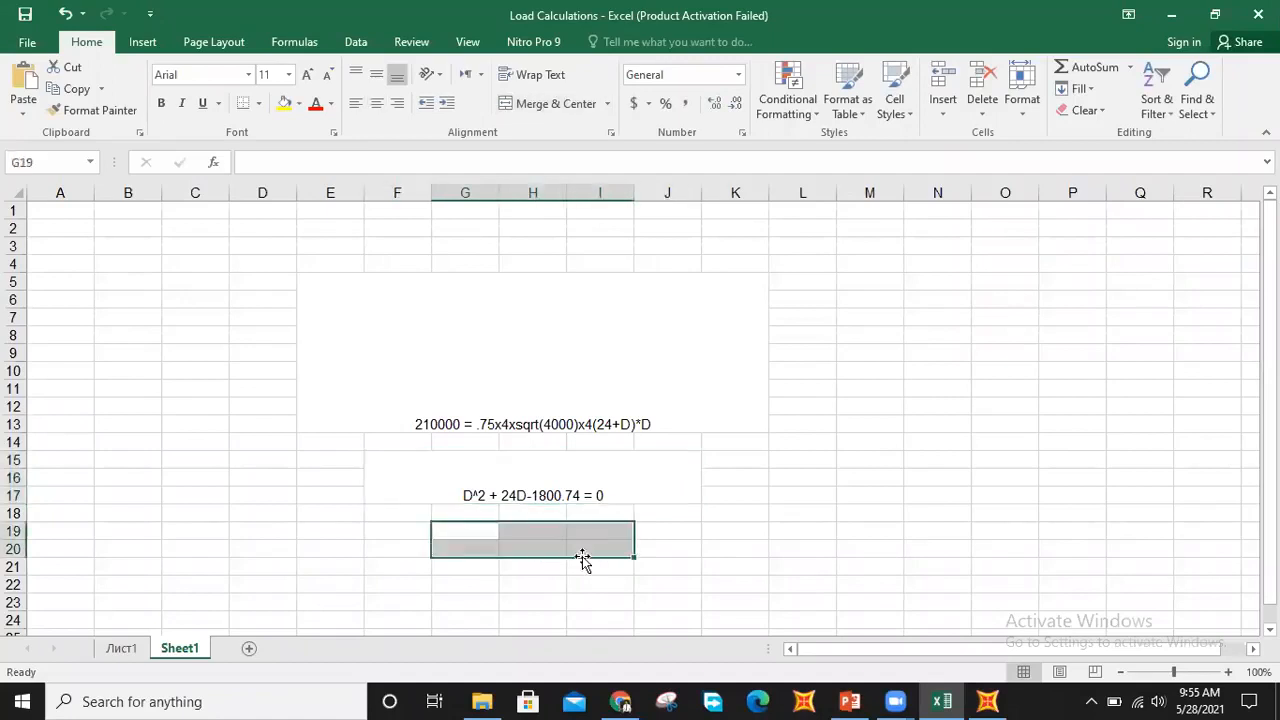
pyautogui.click(555, 106)
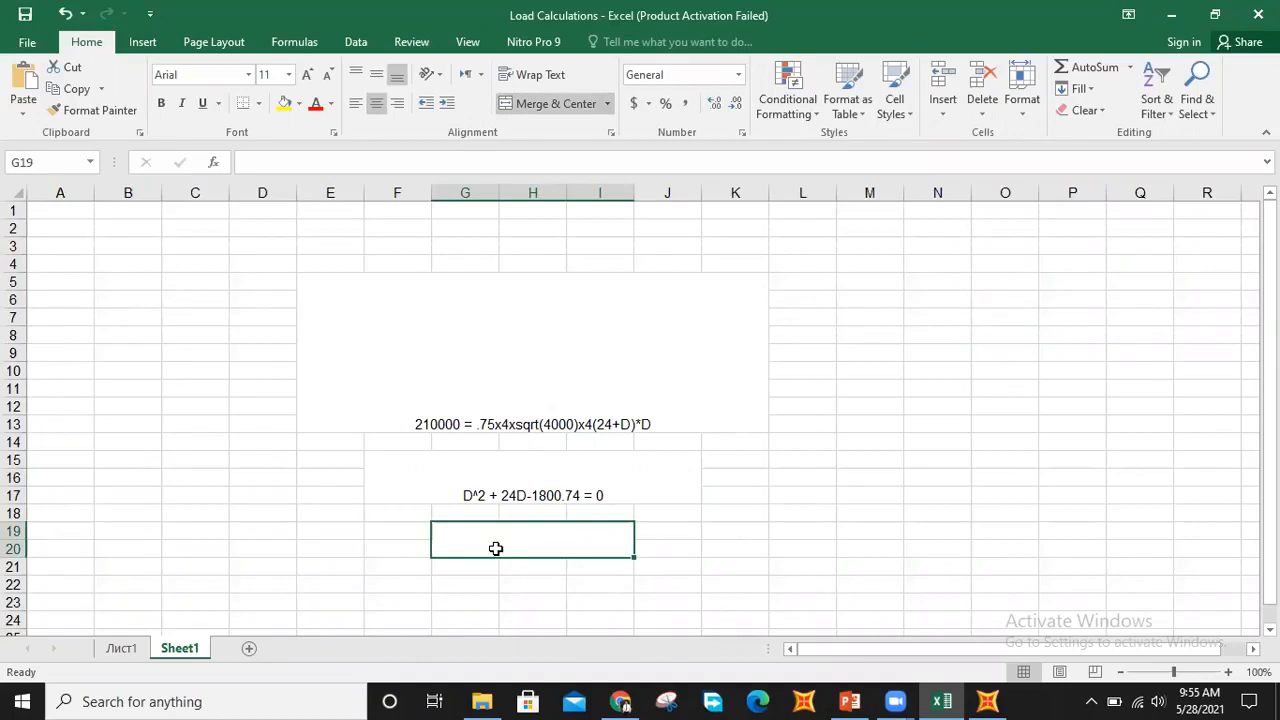
pyautogui.write('D')
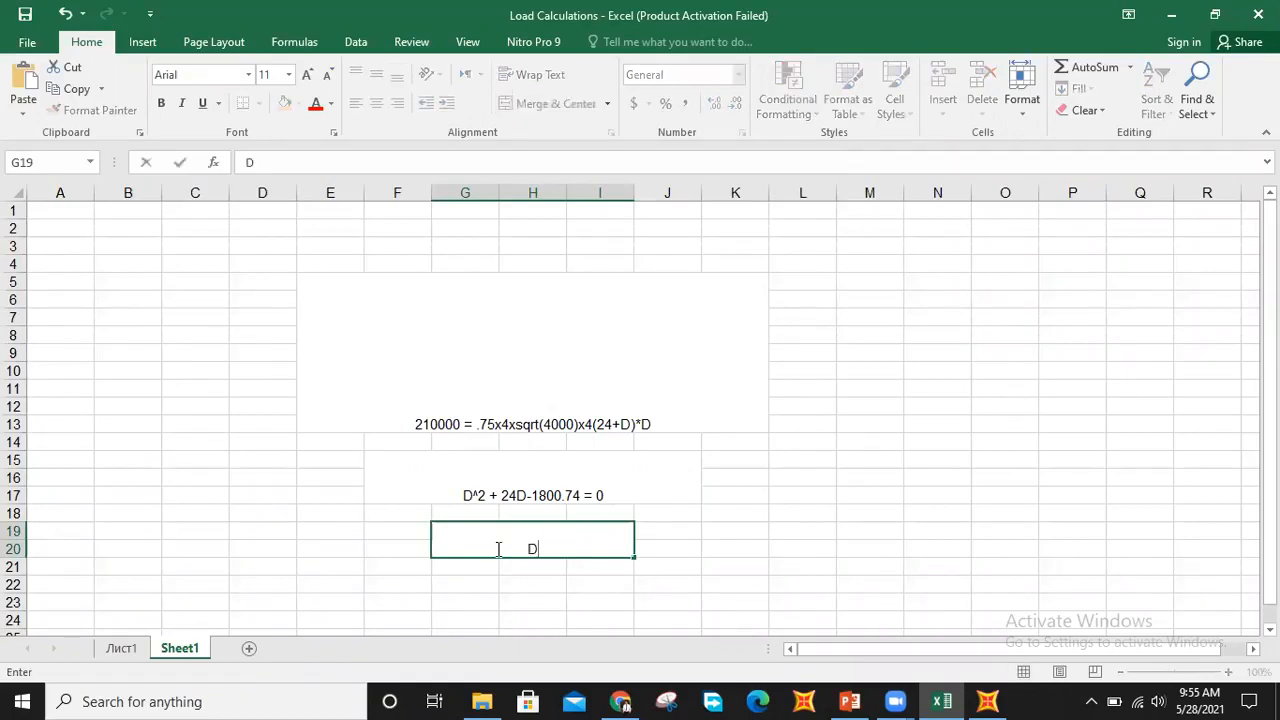
pyautogui.write(' =')
pyautogui.write('36')
pyautogui.press('BackSpace')
pyautogui.press('BackSpace')
pyautogui.write("or 3'")
pyautogui.click(723, 530)
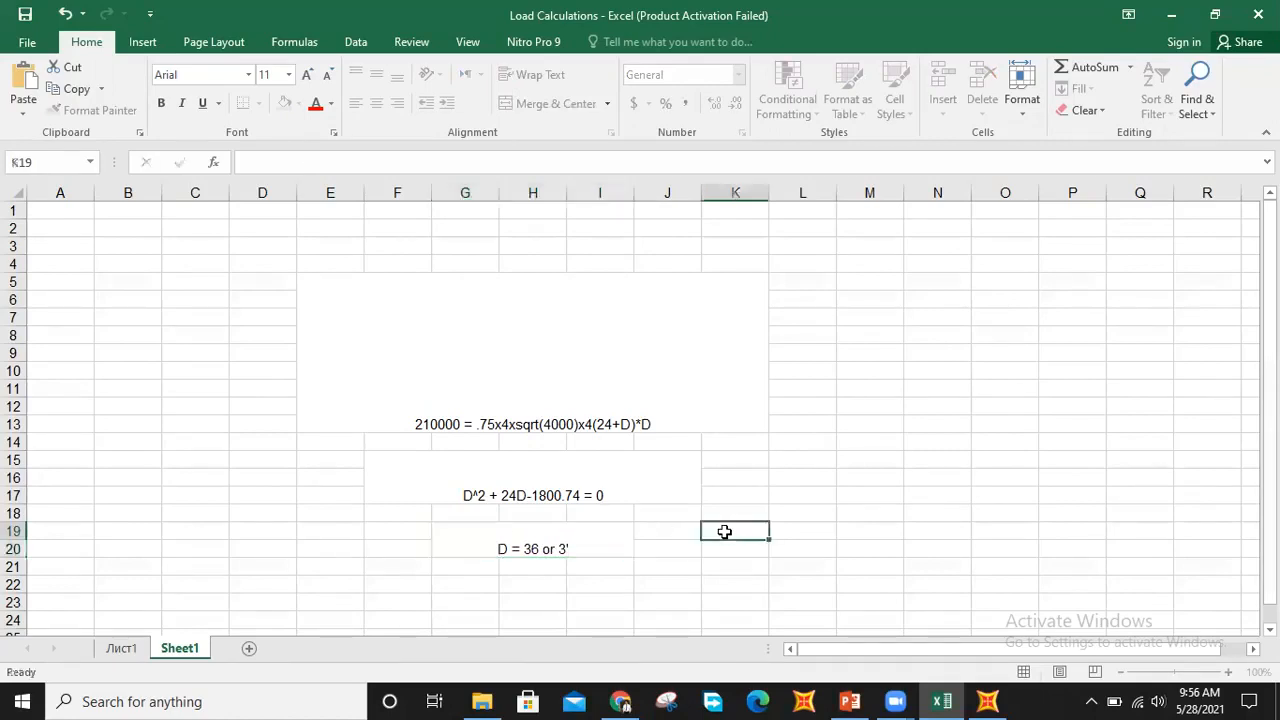
pyautogui.click(572, 397)
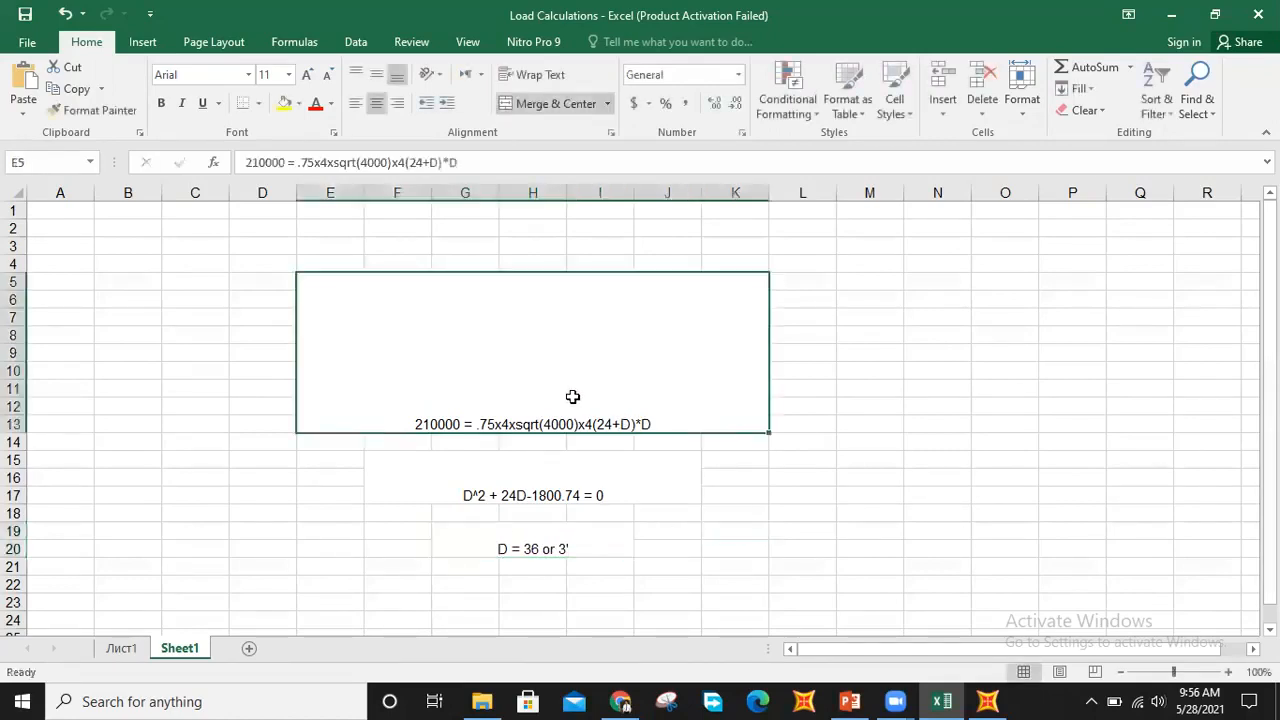
pyautogui.doubleClick(415, 424)
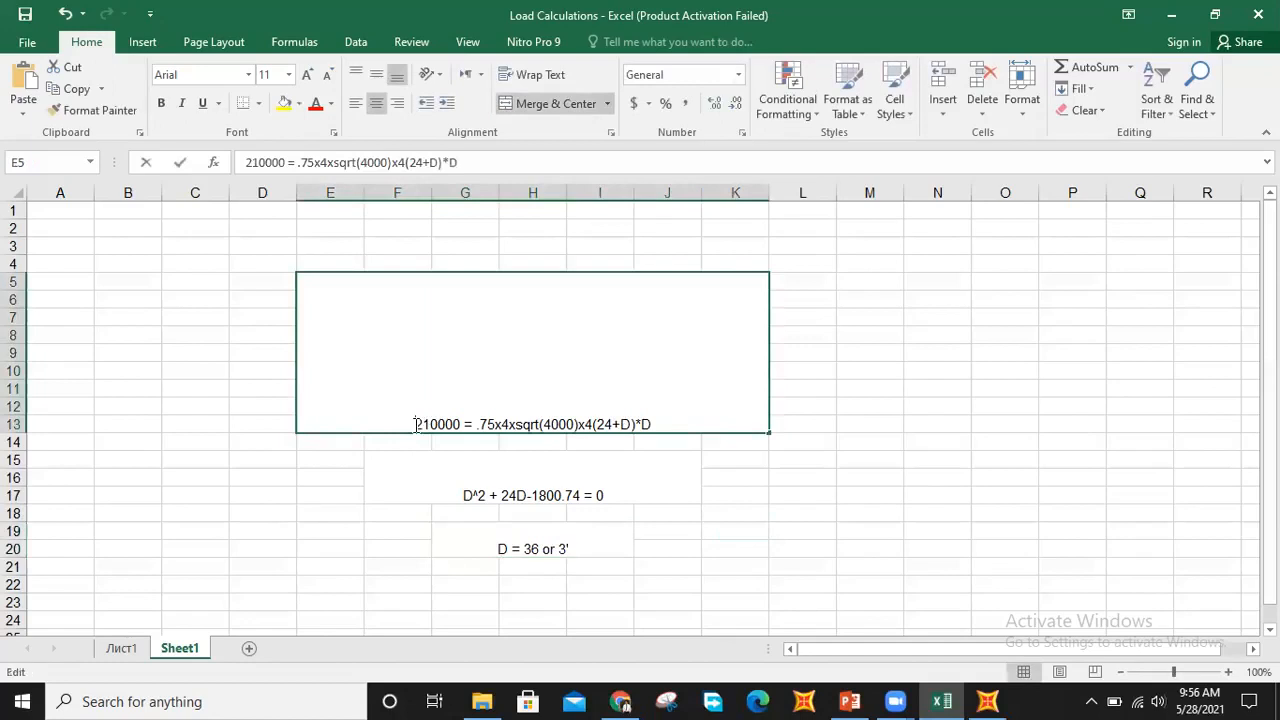
pyautogui.click(899, 483)
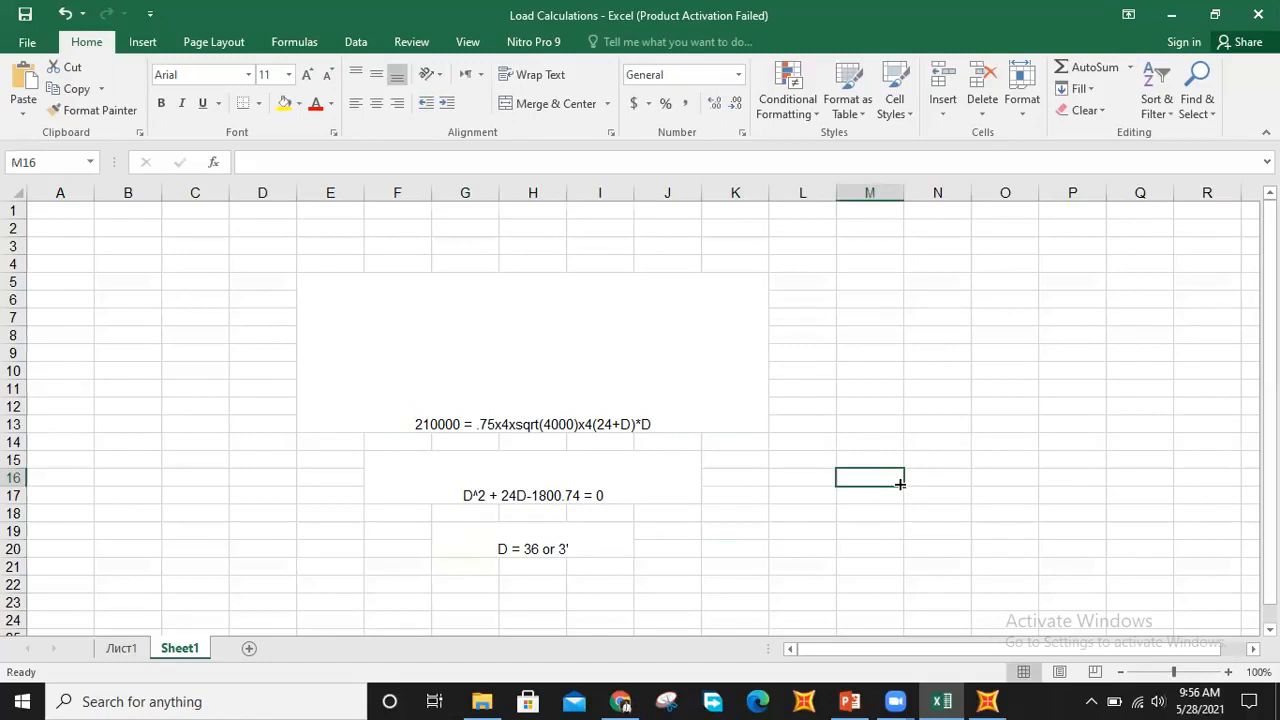
# Switch to the Full building model in SAP2000 and add a second window beside the joint reactions view
pyautogui.click(988, 700)
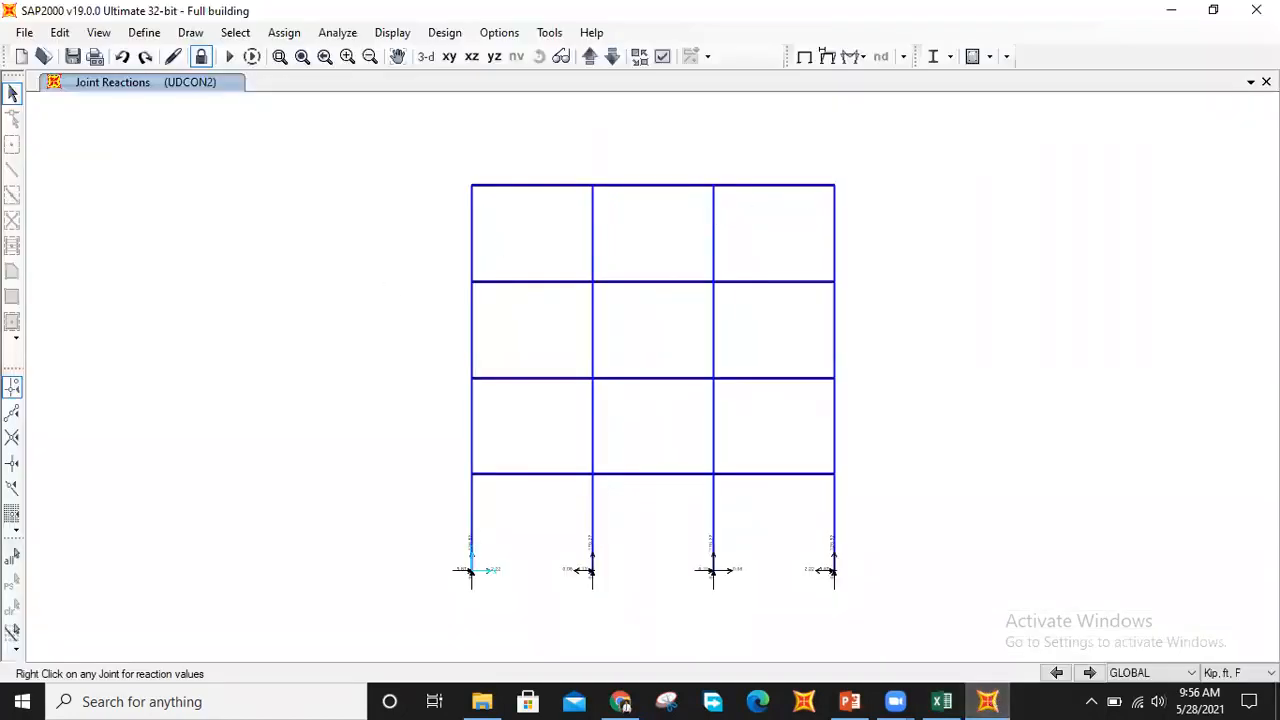
pyautogui.click(1250, 82)
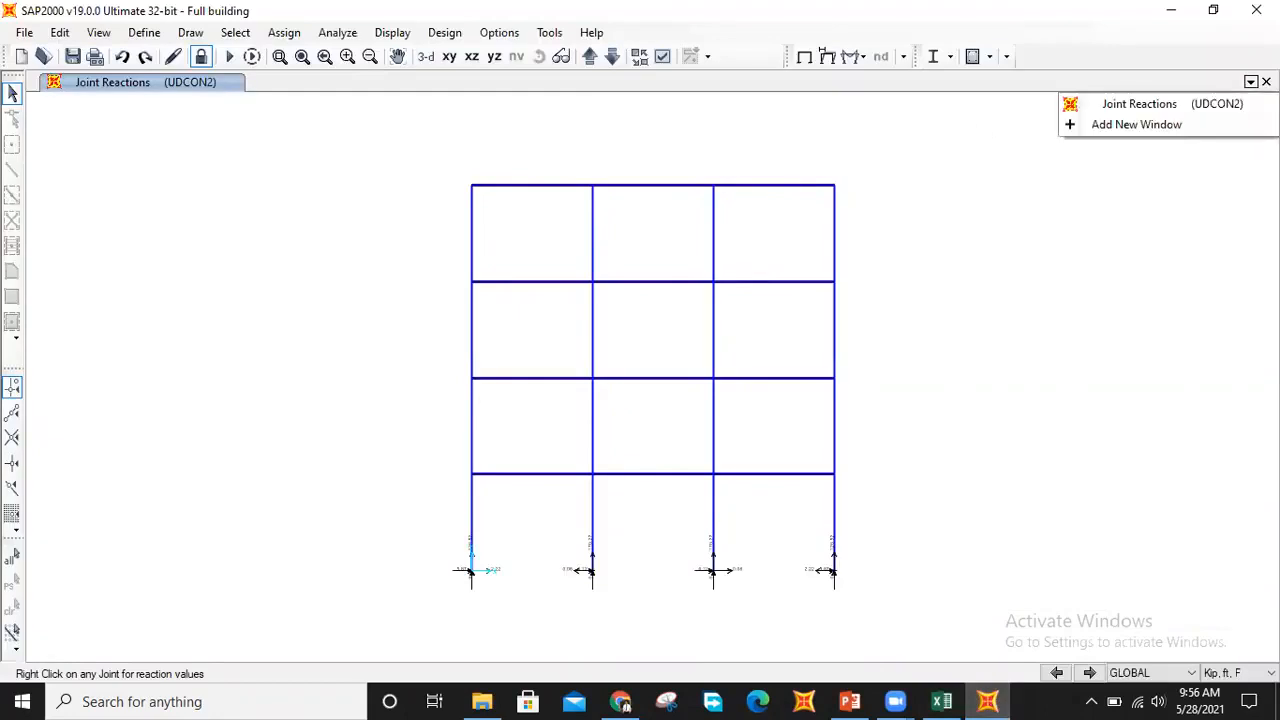
pyautogui.click(1136, 123)
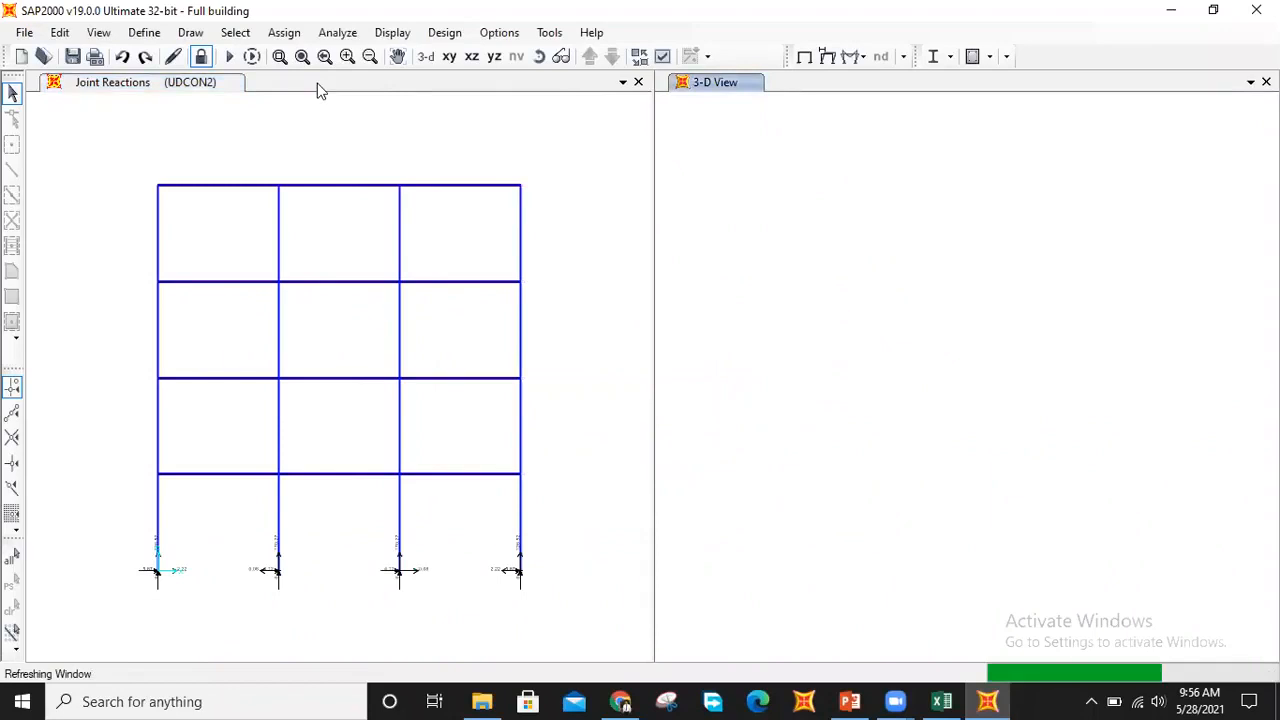
# Set the Joint Reactions window to the XY plan view and move down to the base level at Z=0
pyautogui.click(318, 88)
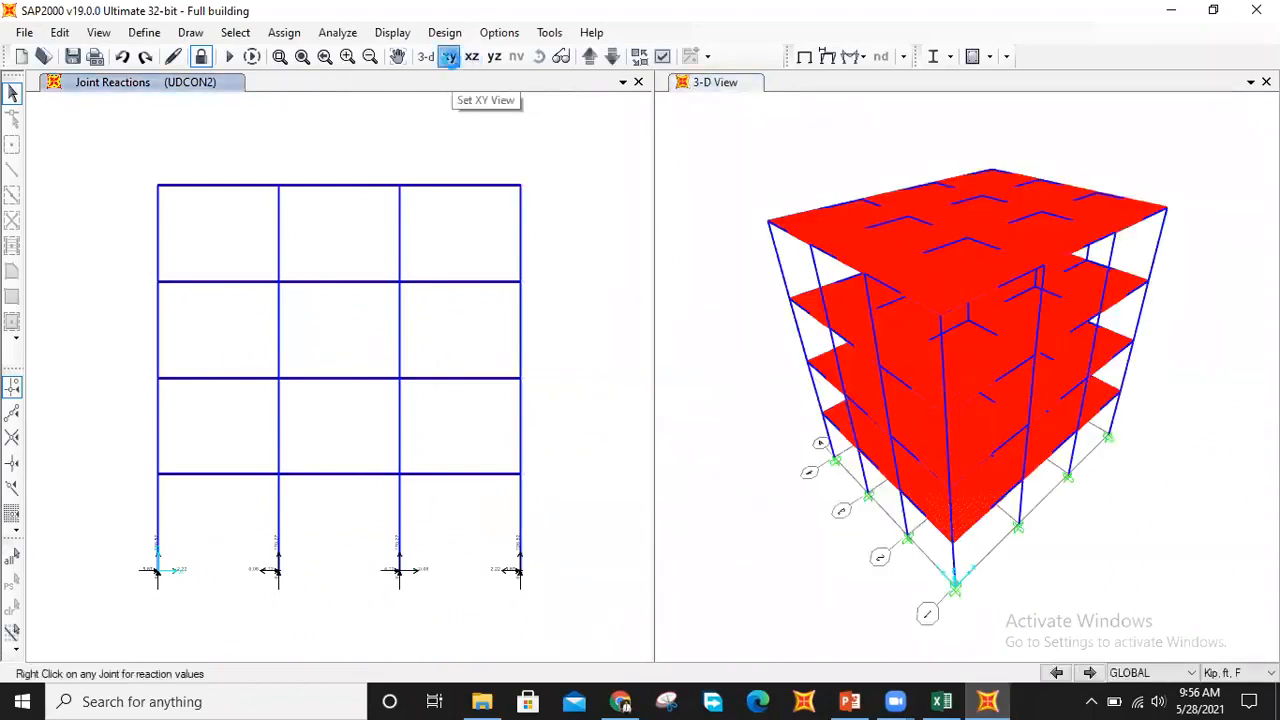
pyautogui.click(449, 57)
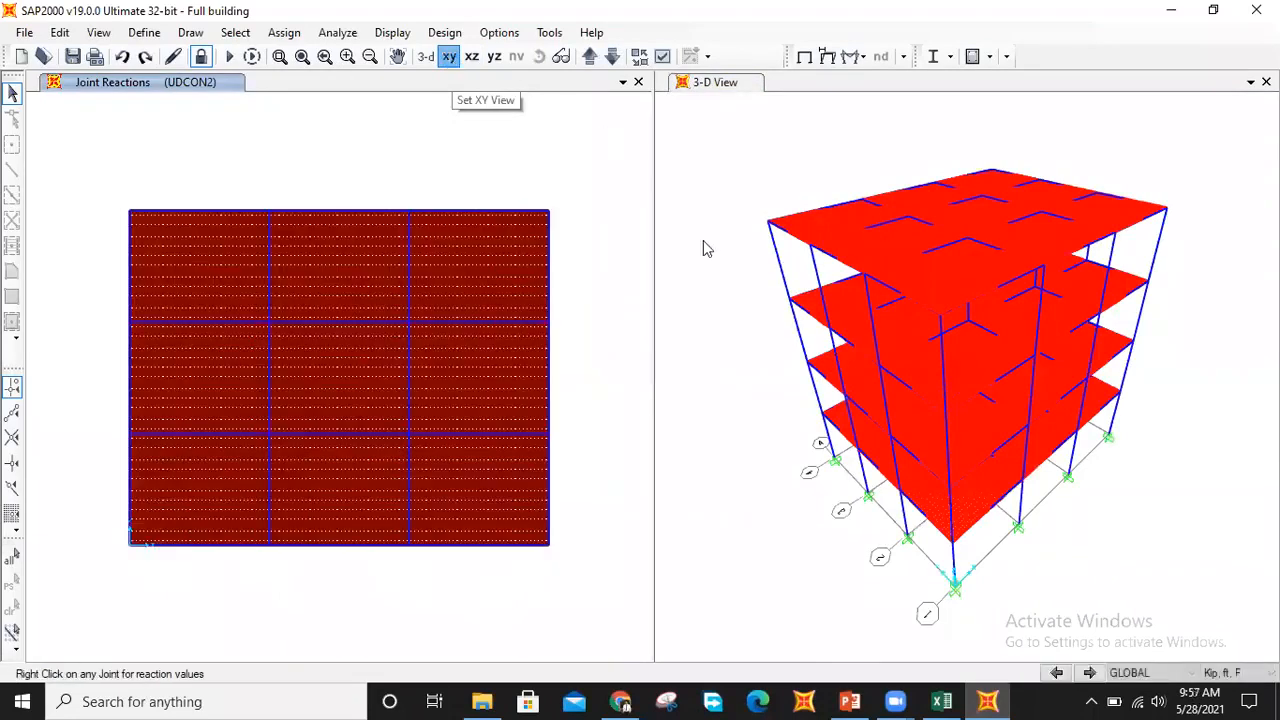
pyautogui.click(611, 57)
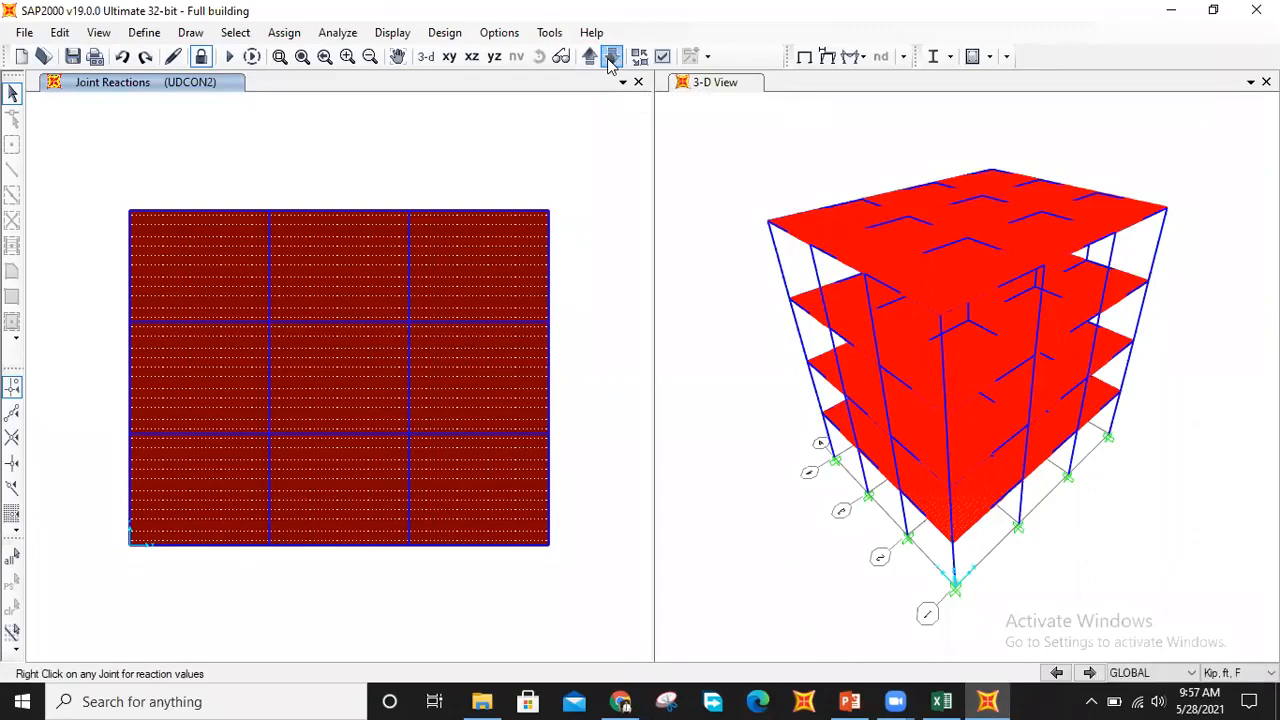
pyautogui.click(611, 57)
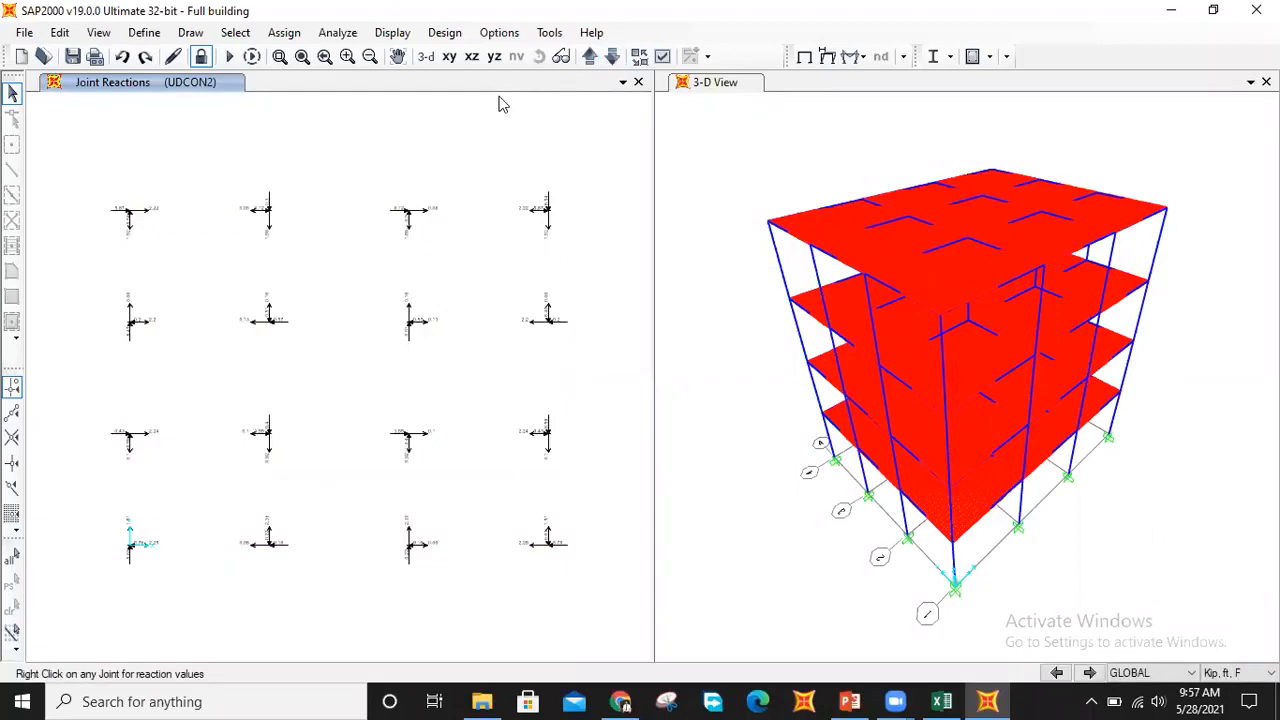
# Unlock the model and accept deletion of the analysis results
pyautogui.click(201, 57)
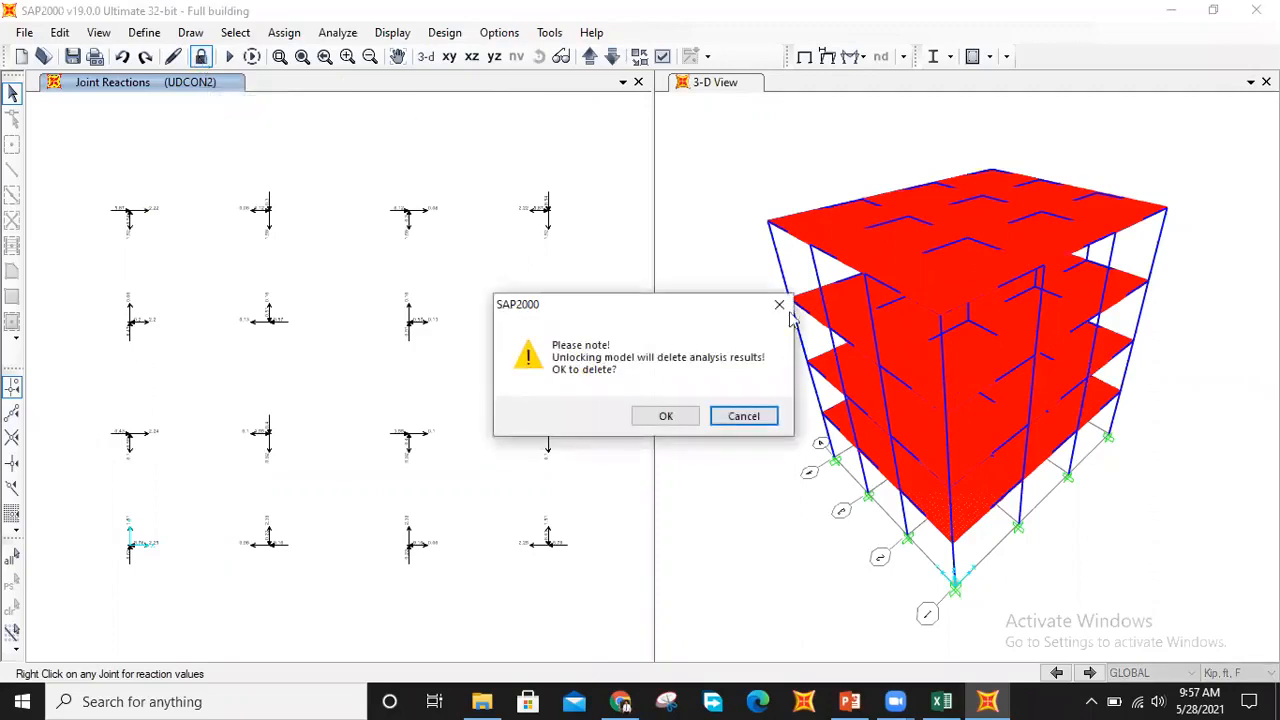
pyautogui.click(665, 417)
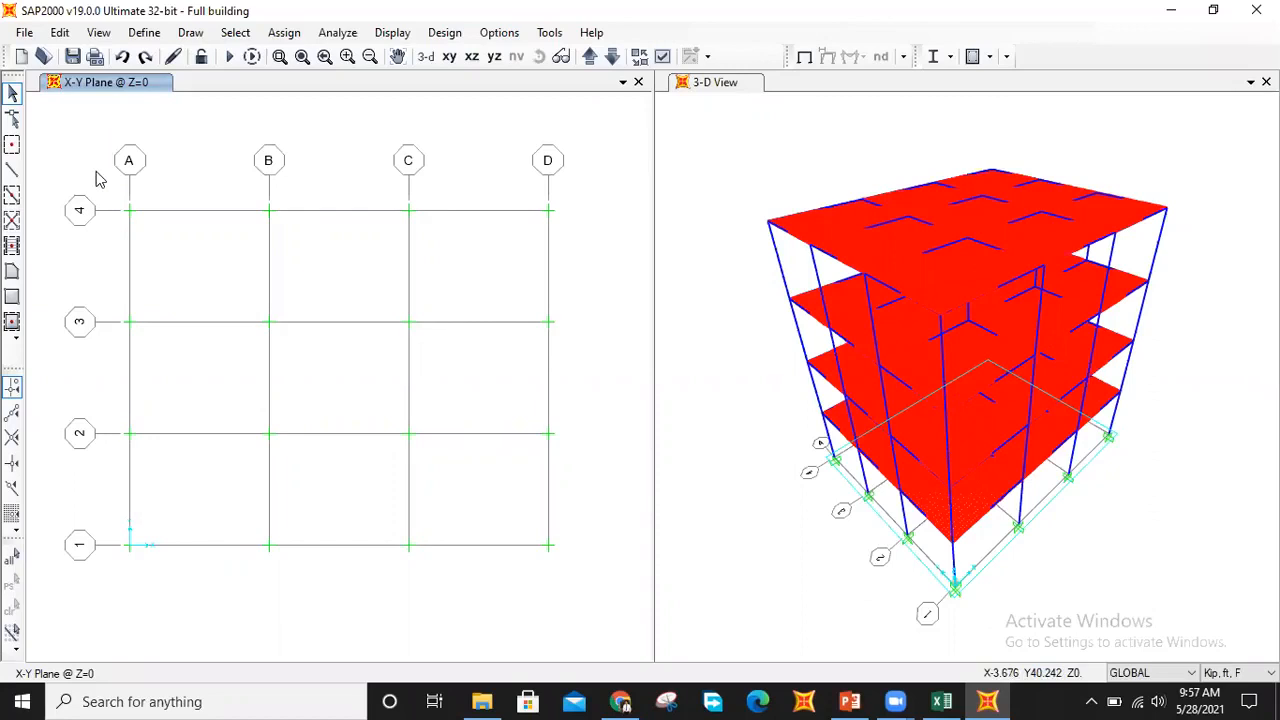
# Remove all translation and rotation restraints from the base-level column joints at Z=0
pyautogui.moveTo(96, 171); pyautogui.dragTo(580, 566)
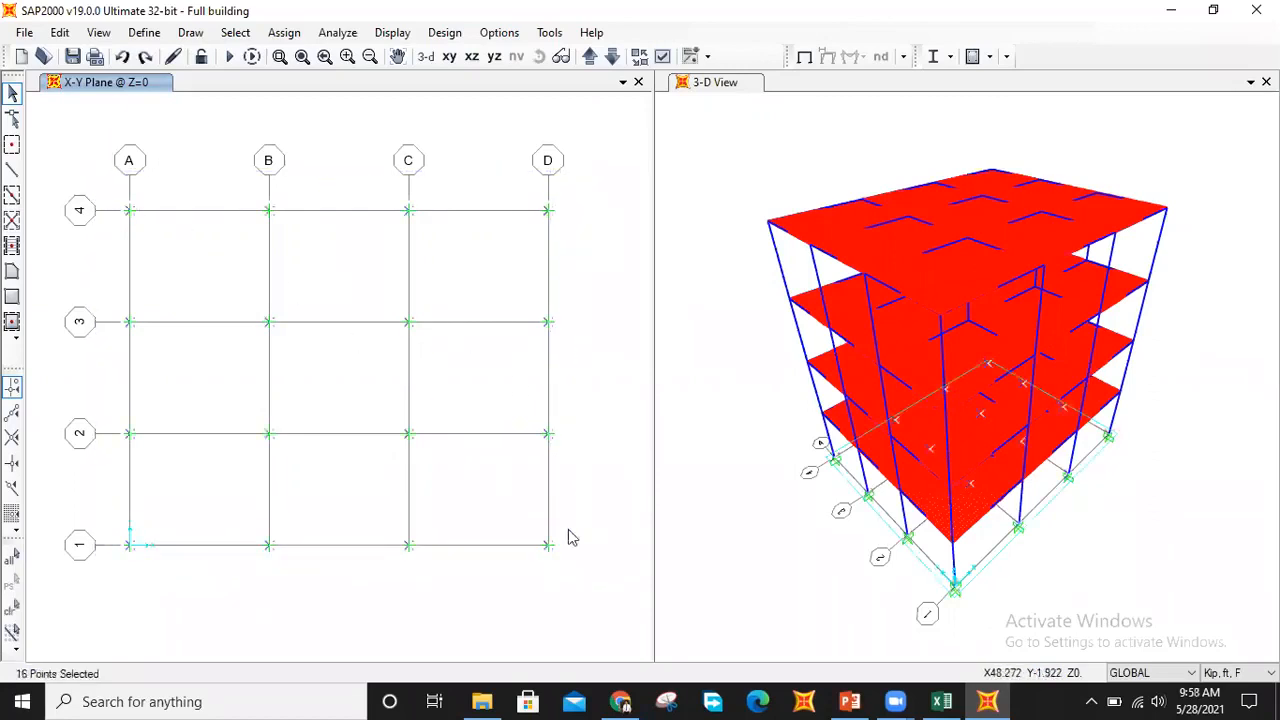
pyautogui.click(286, 34)
pyautogui.moveTo(400, 57)
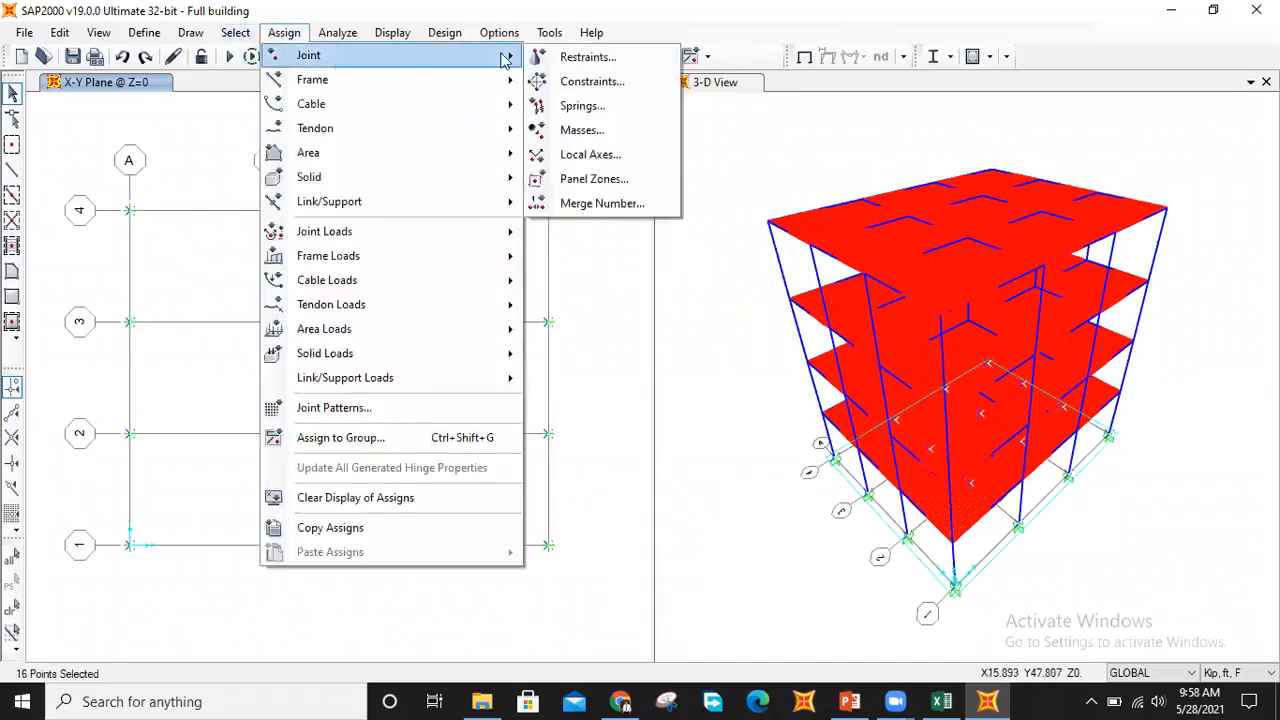
pyautogui.click(551, 59)
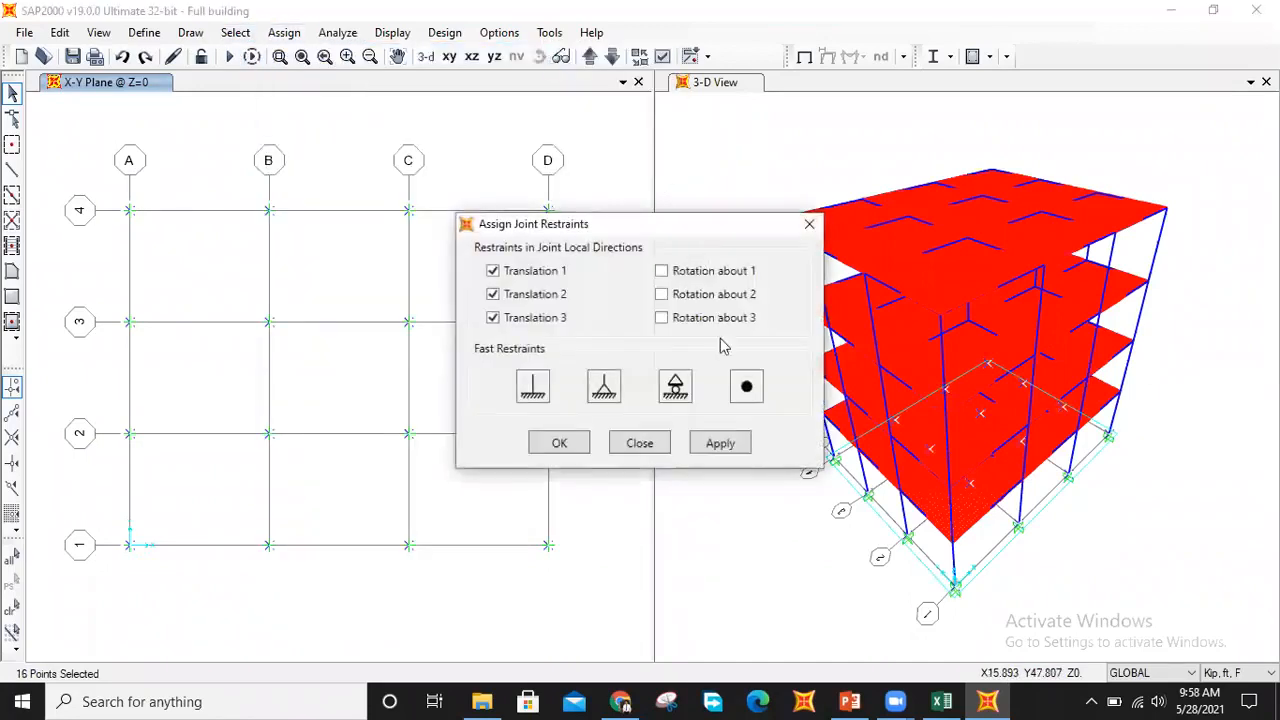
pyautogui.click(748, 388)
pyautogui.click(726, 443)
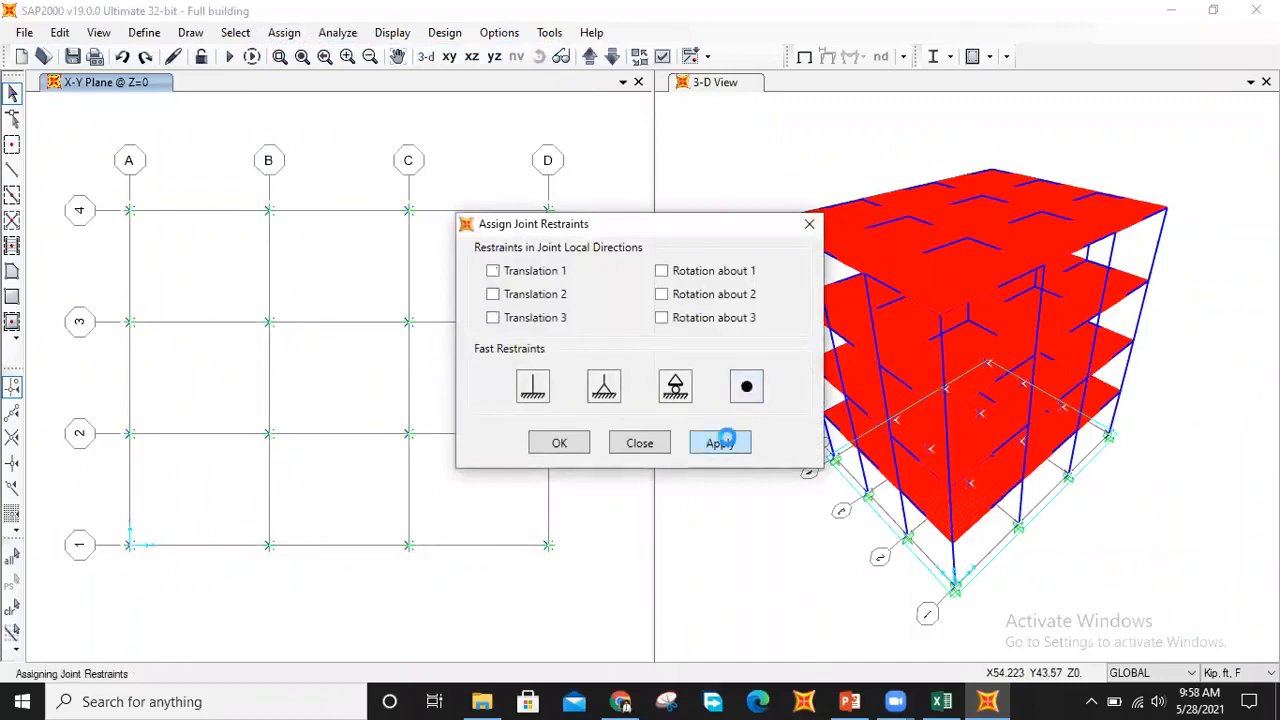
pyautogui.click(553, 444)
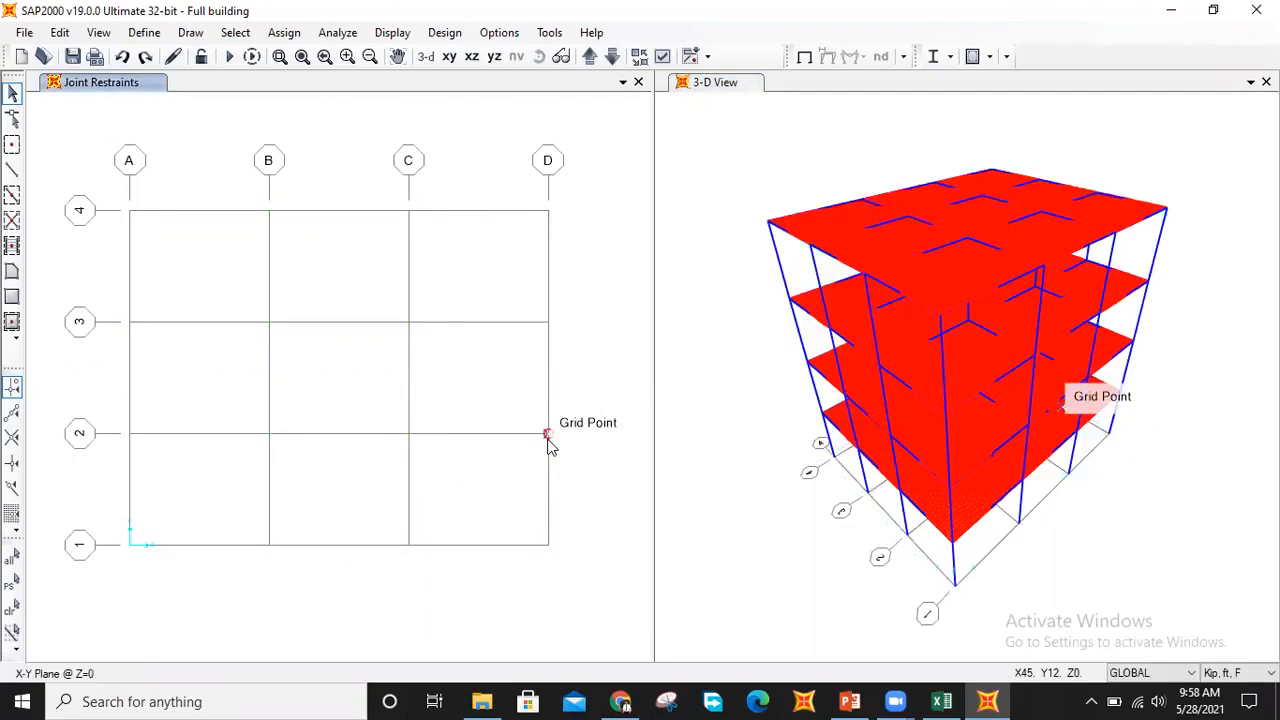
# Draw a rectangular area with the Raft section at Z=0, from grid intersection A-4 to D-1
pyautogui.click(13, 297)
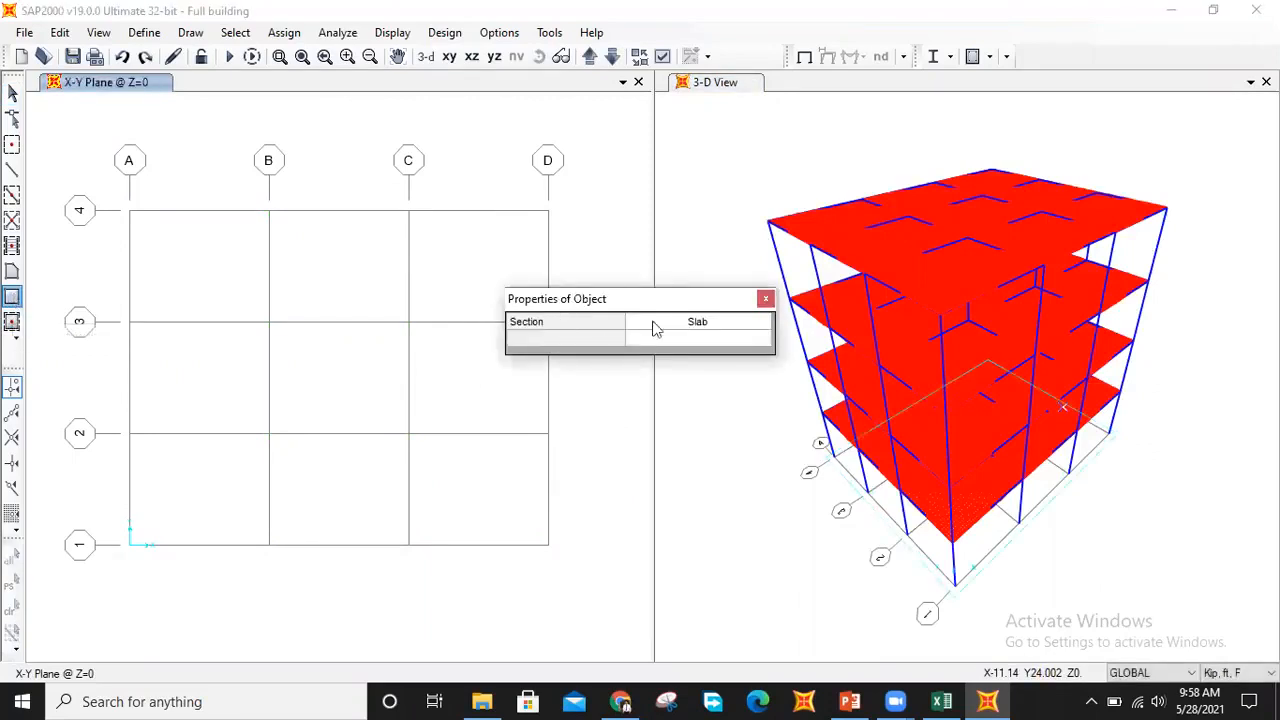
pyautogui.click(703, 331)
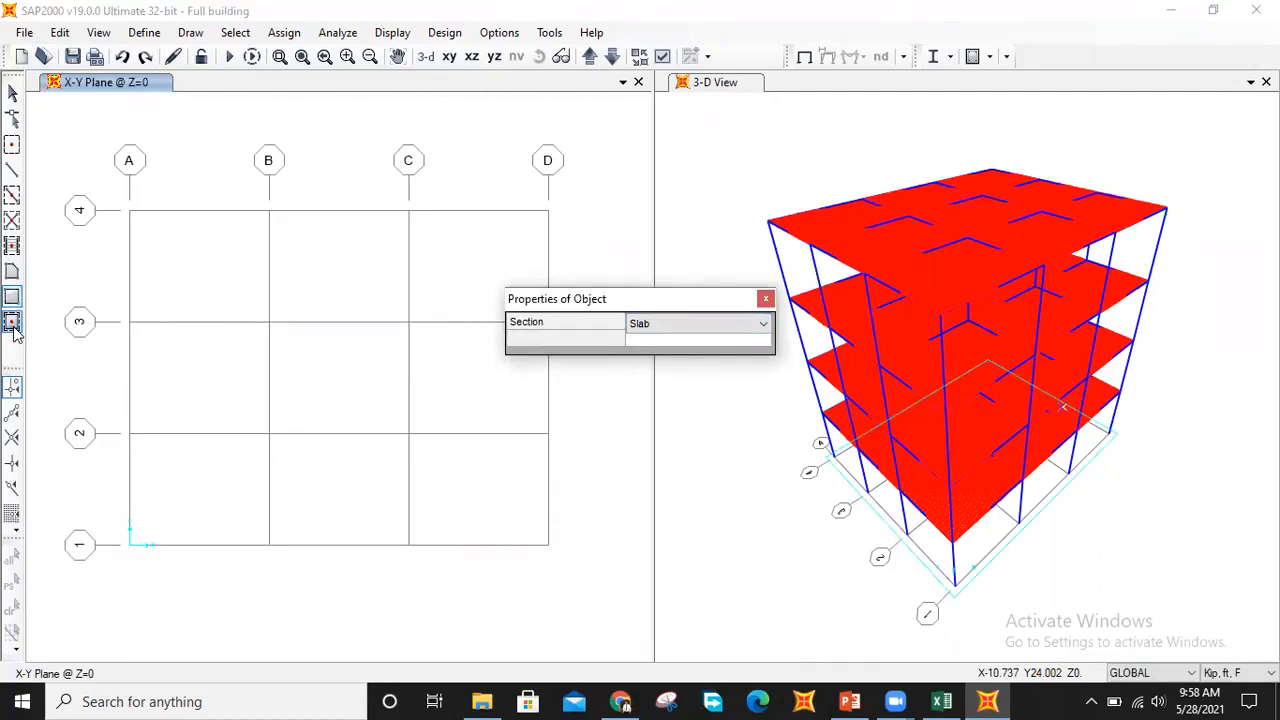
pyautogui.click(687, 326)
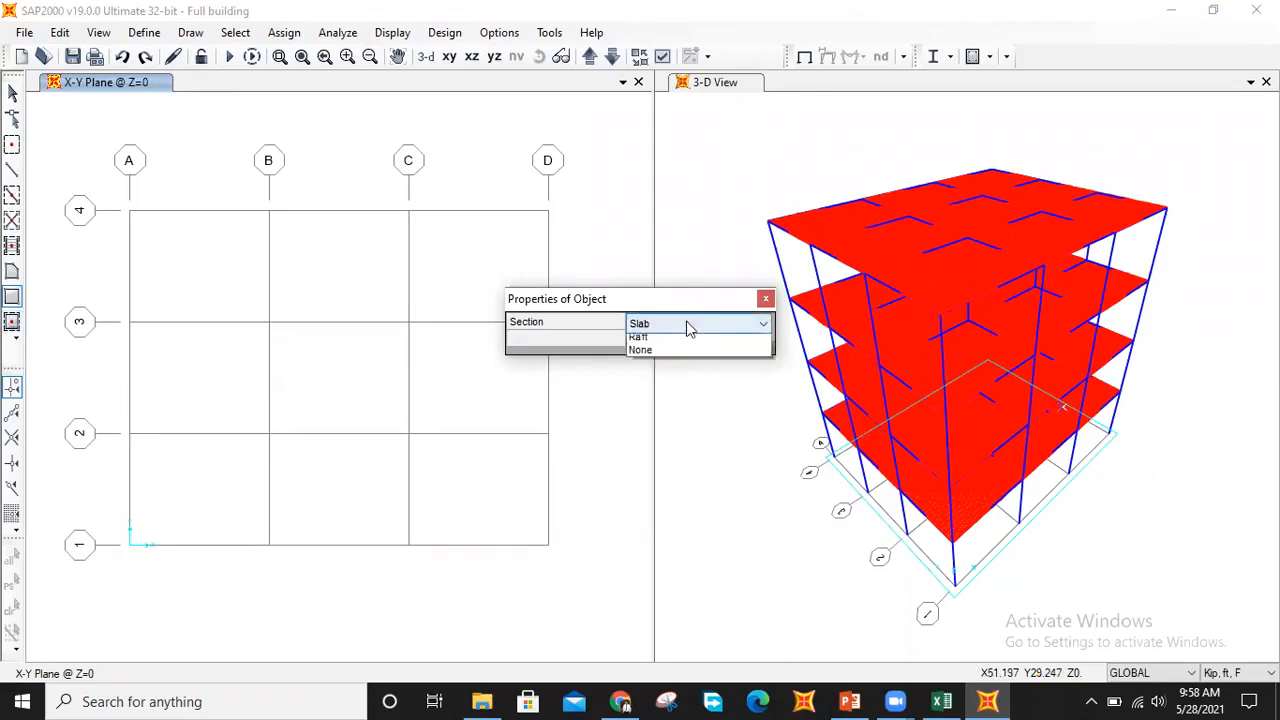
pyautogui.click(678, 355)
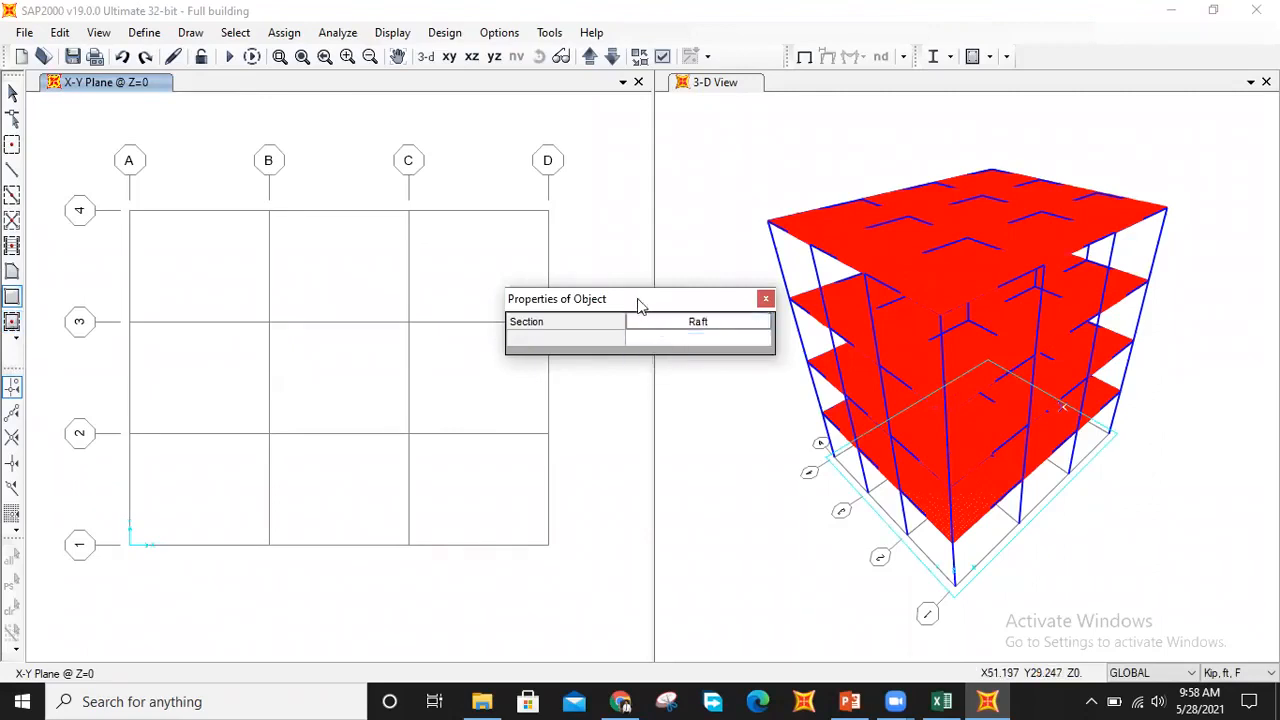
pyautogui.moveTo(645, 306); pyautogui.dragTo(742, 310)
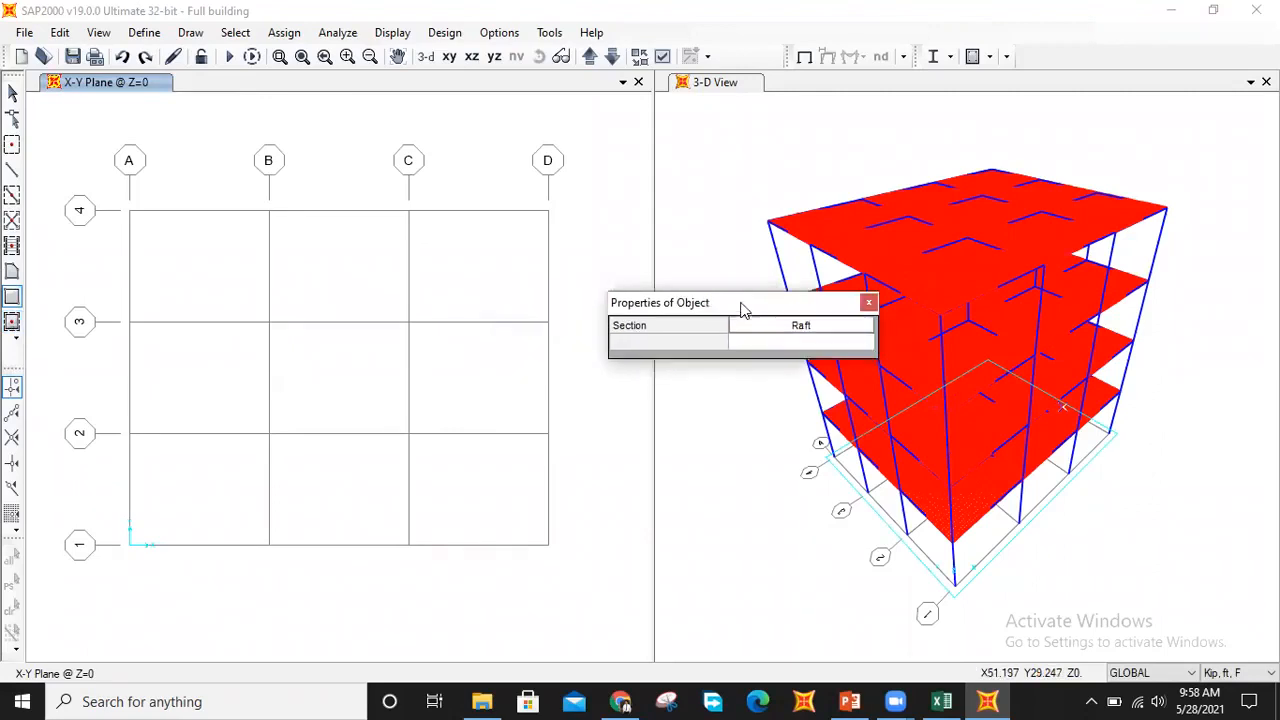
pyautogui.click(131, 213)
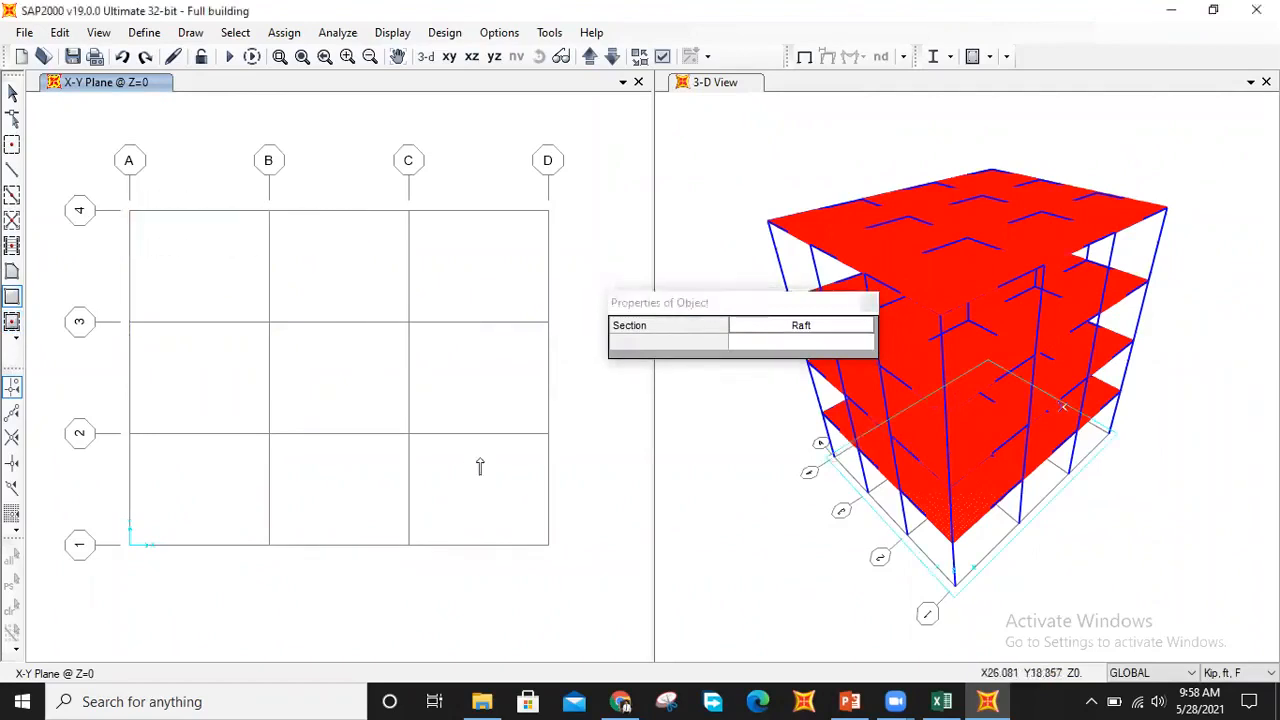
pyautogui.click(549, 546)
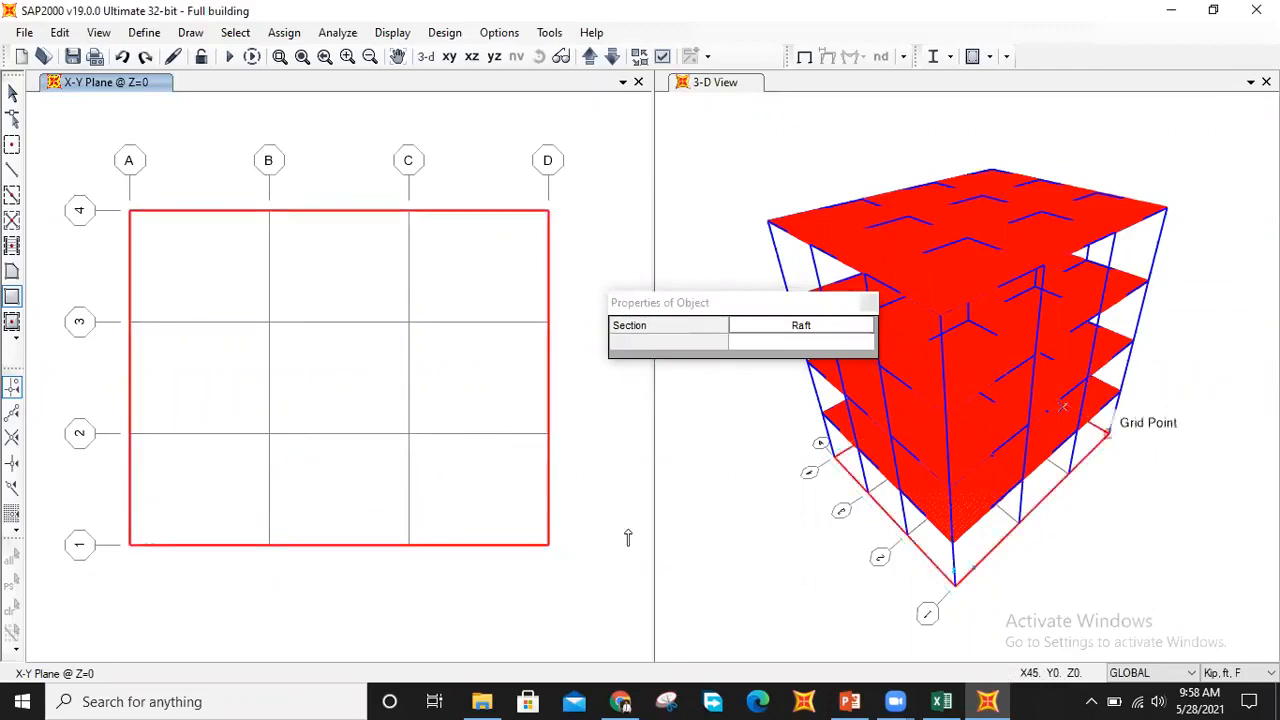
pyautogui.click(869, 305)
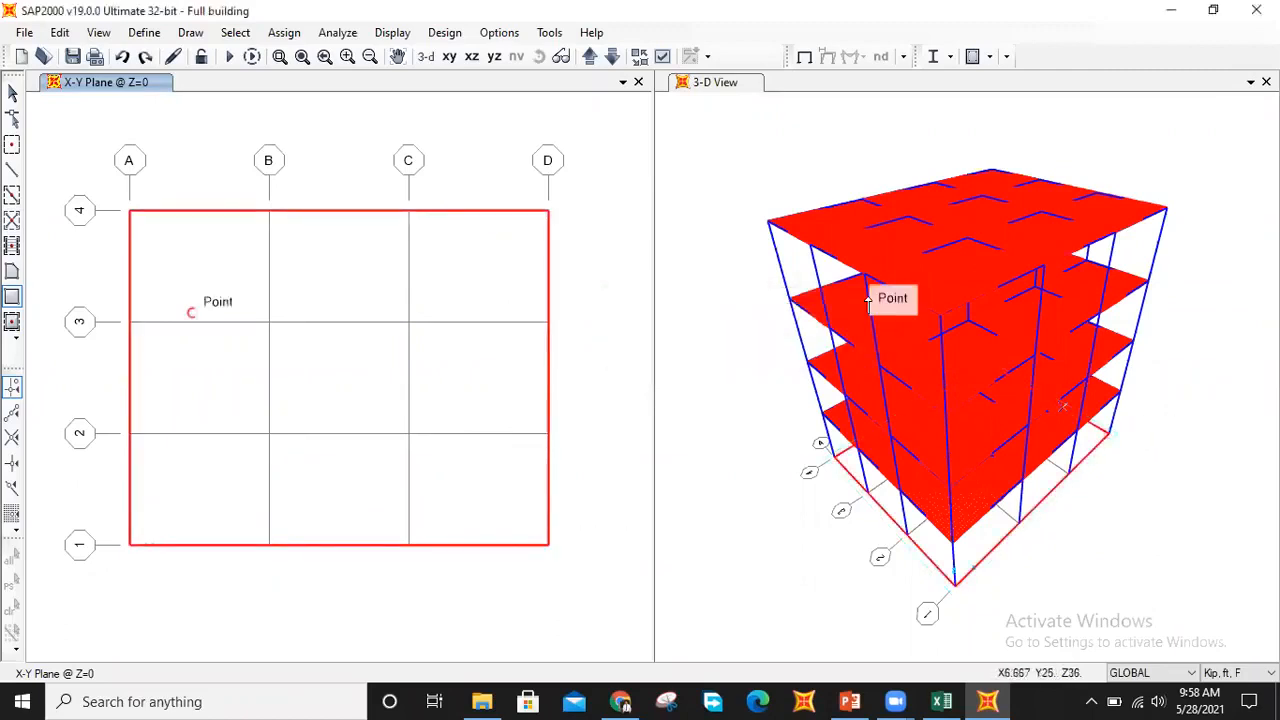
pyautogui.press('Escape')
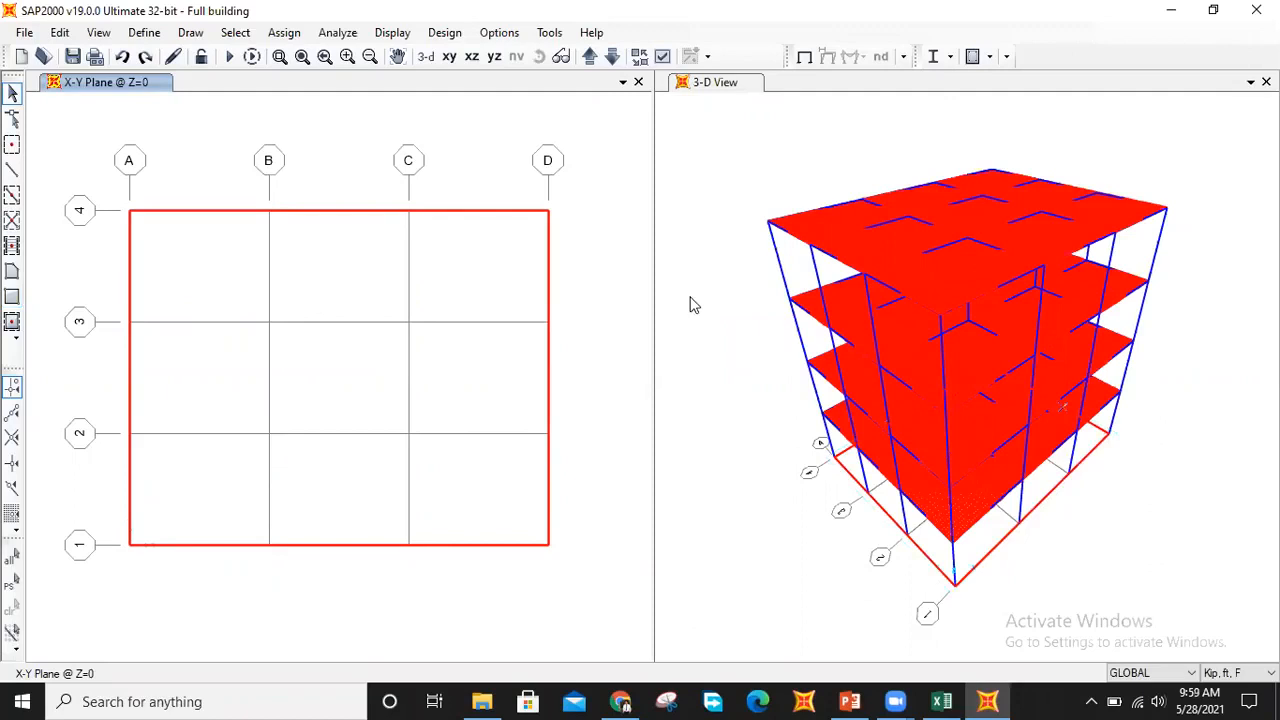
# Divide the raft area into 45 objects along edge 1 to 2 and 36 along edge 1 to 3, with the base joints also selected
pyautogui.click(361, 321)
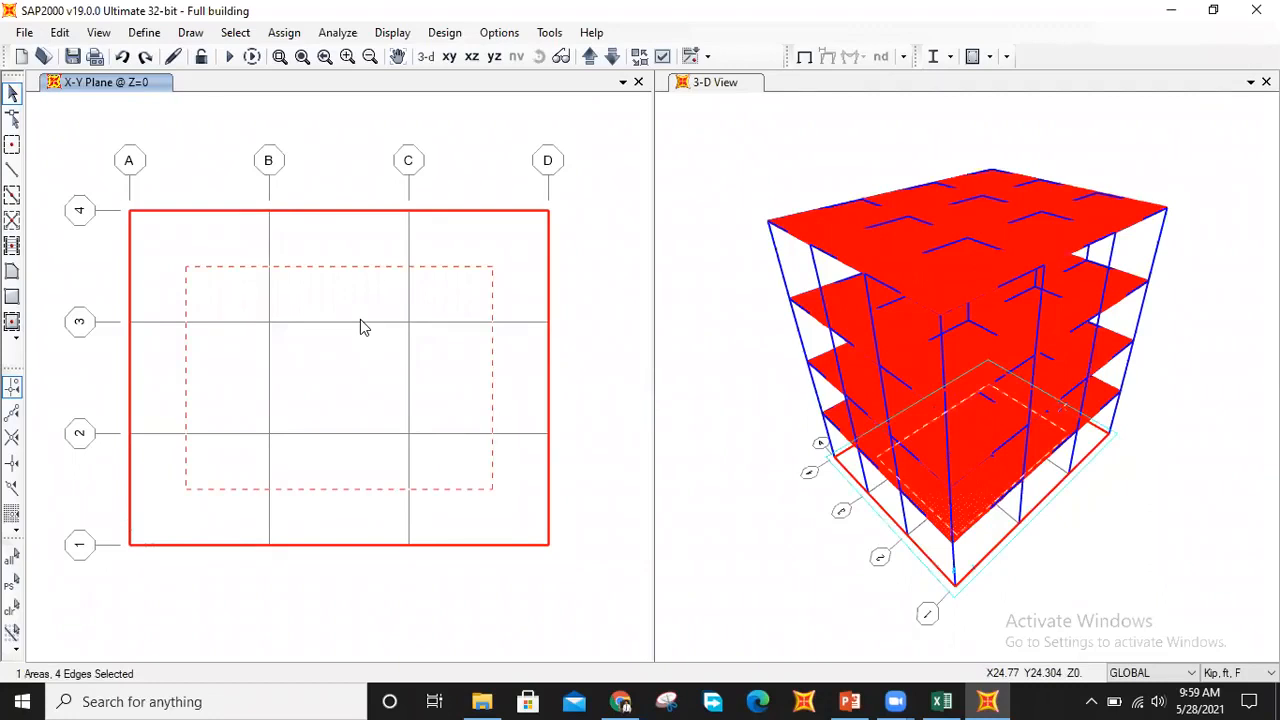
pyautogui.click(360, 319)
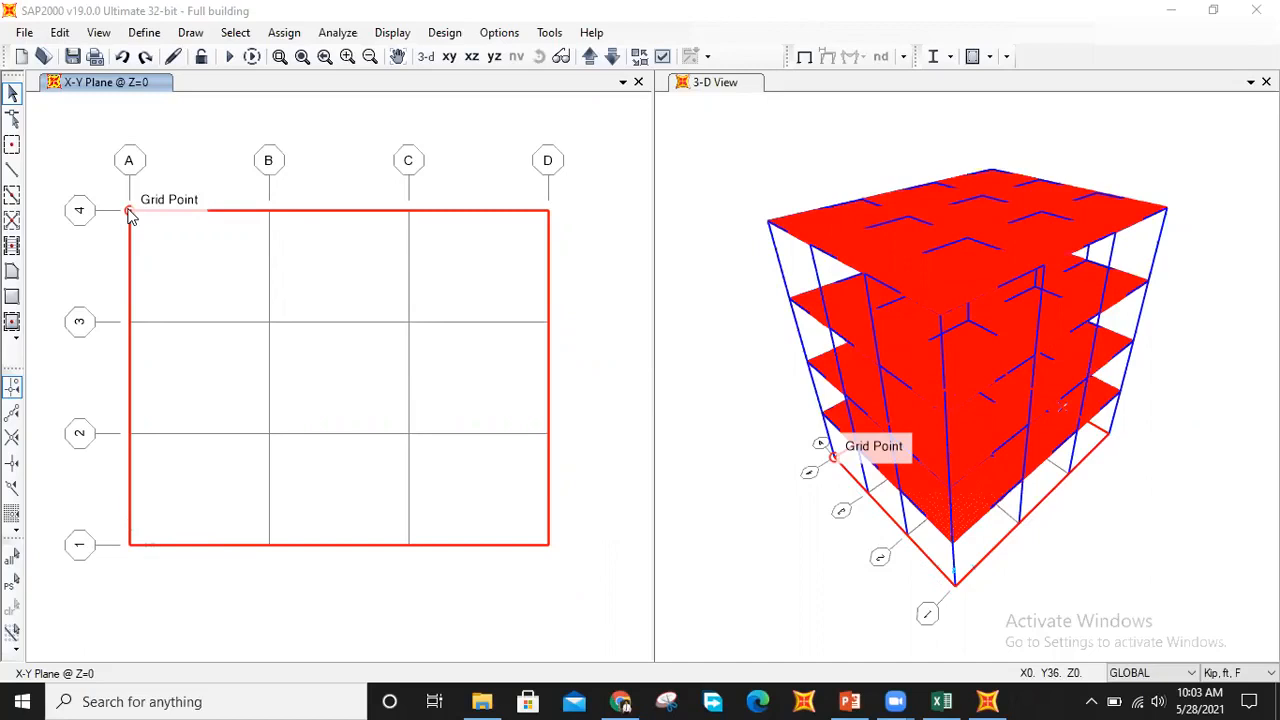
pyautogui.click(186, 264)
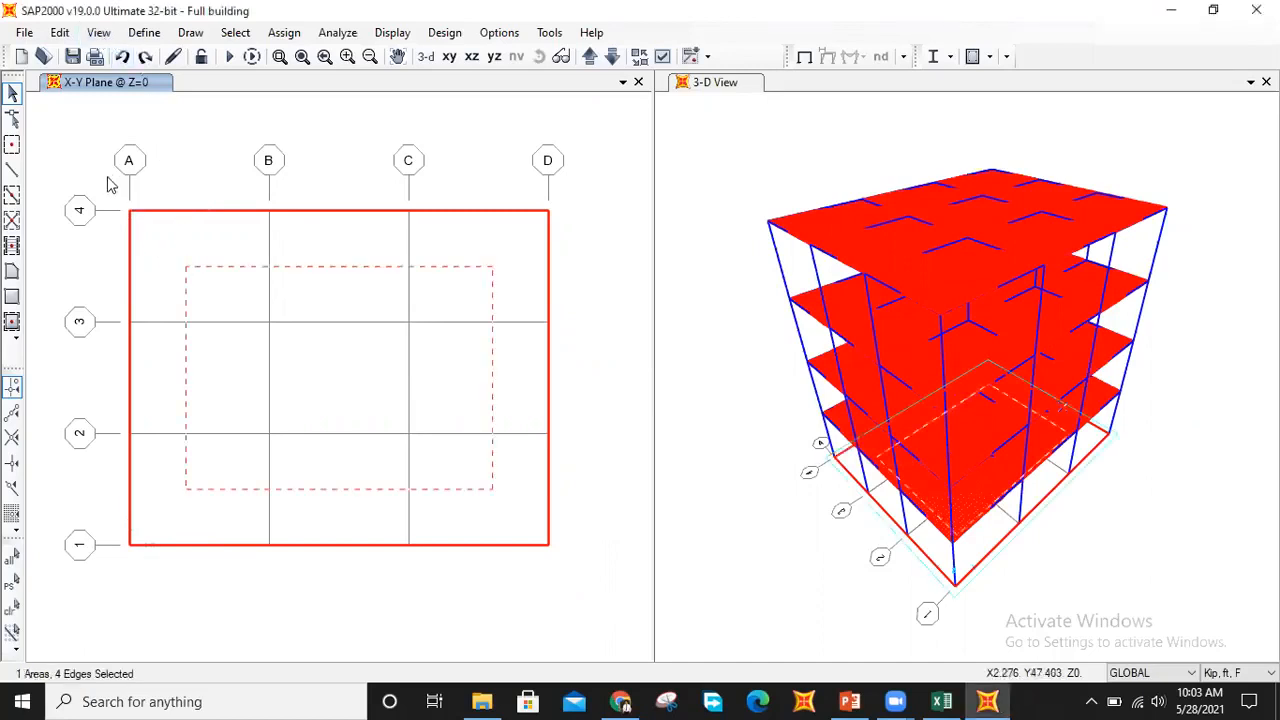
pyautogui.moveTo(107, 180); pyautogui.dragTo(585, 571)
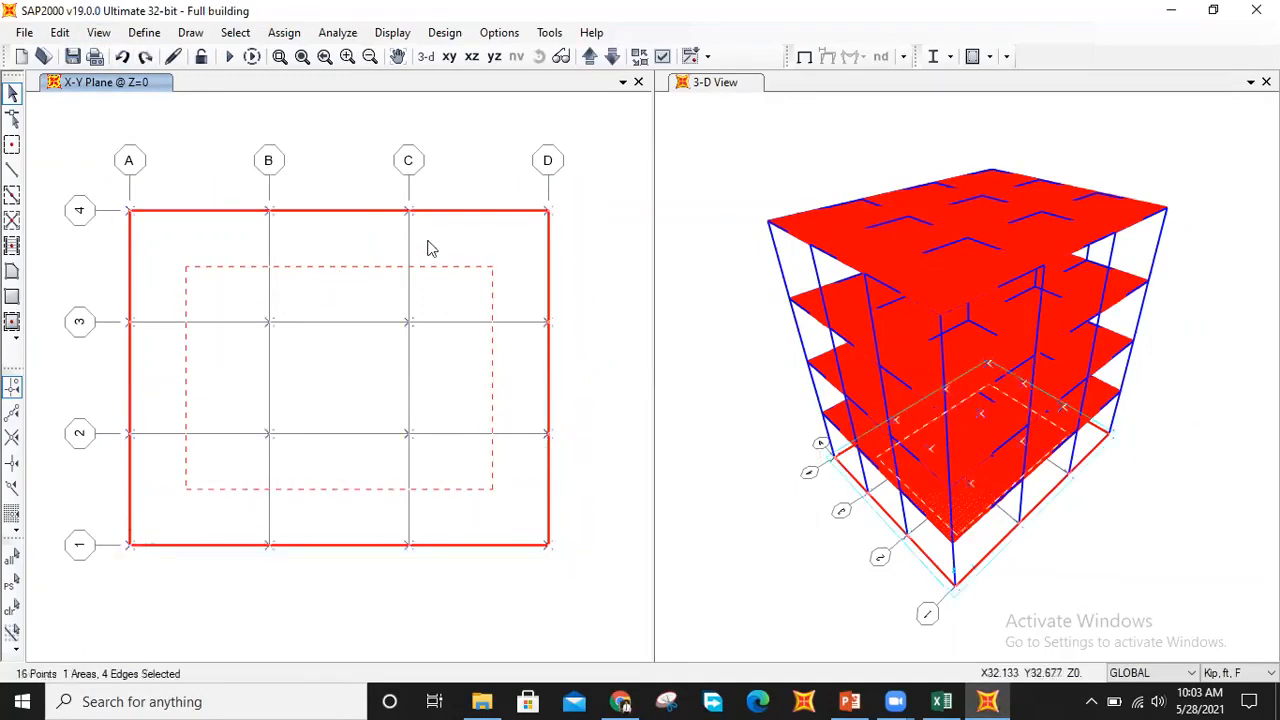
pyautogui.click(62, 32)
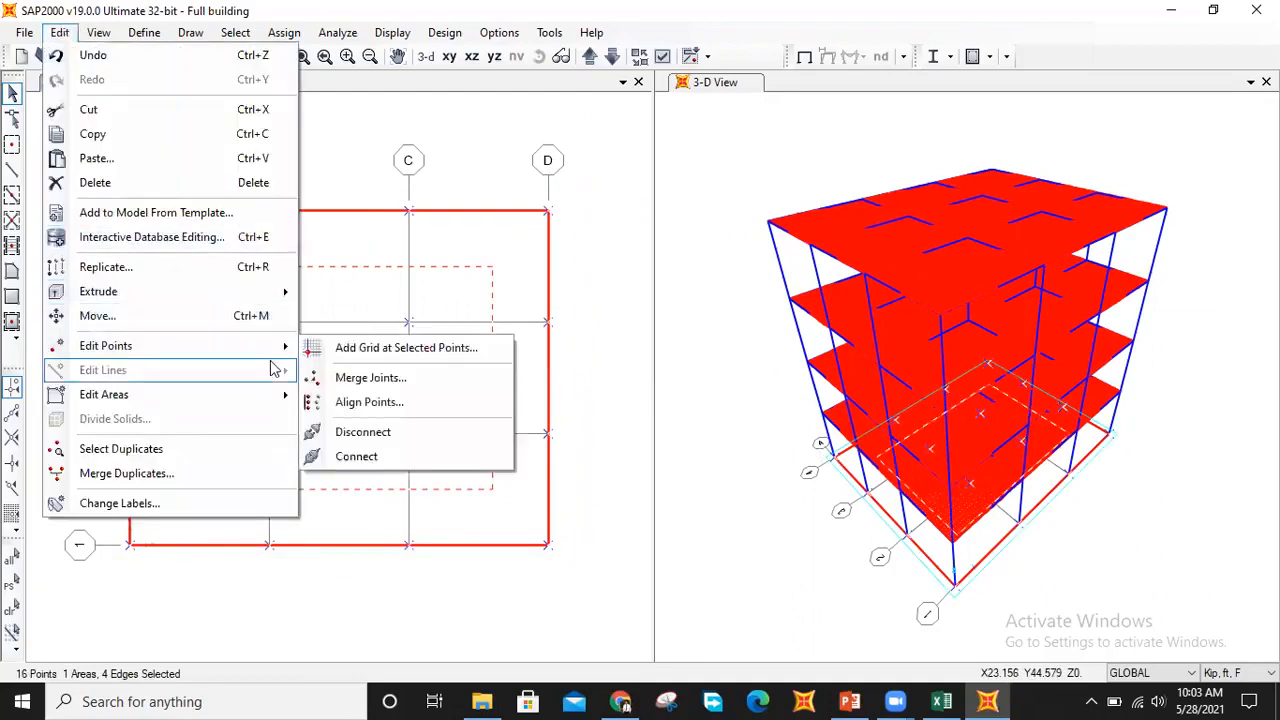
pyautogui.moveTo(275, 395)
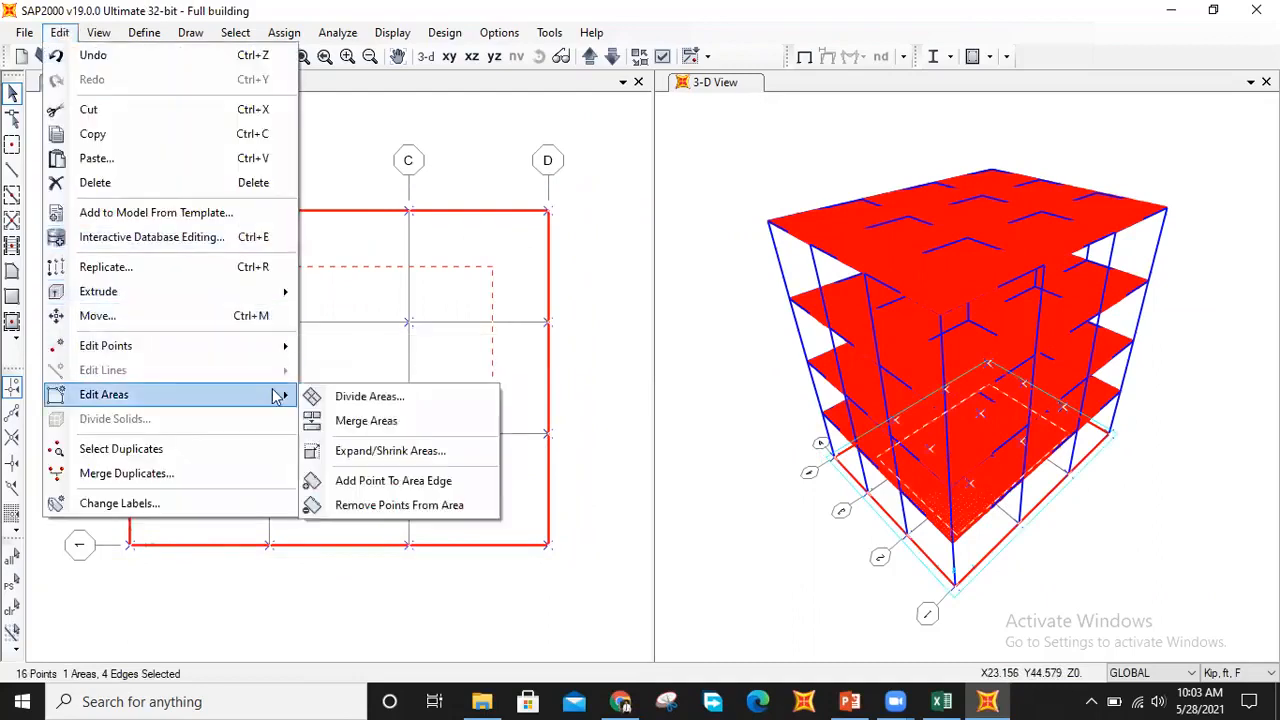
pyautogui.click(333, 395)
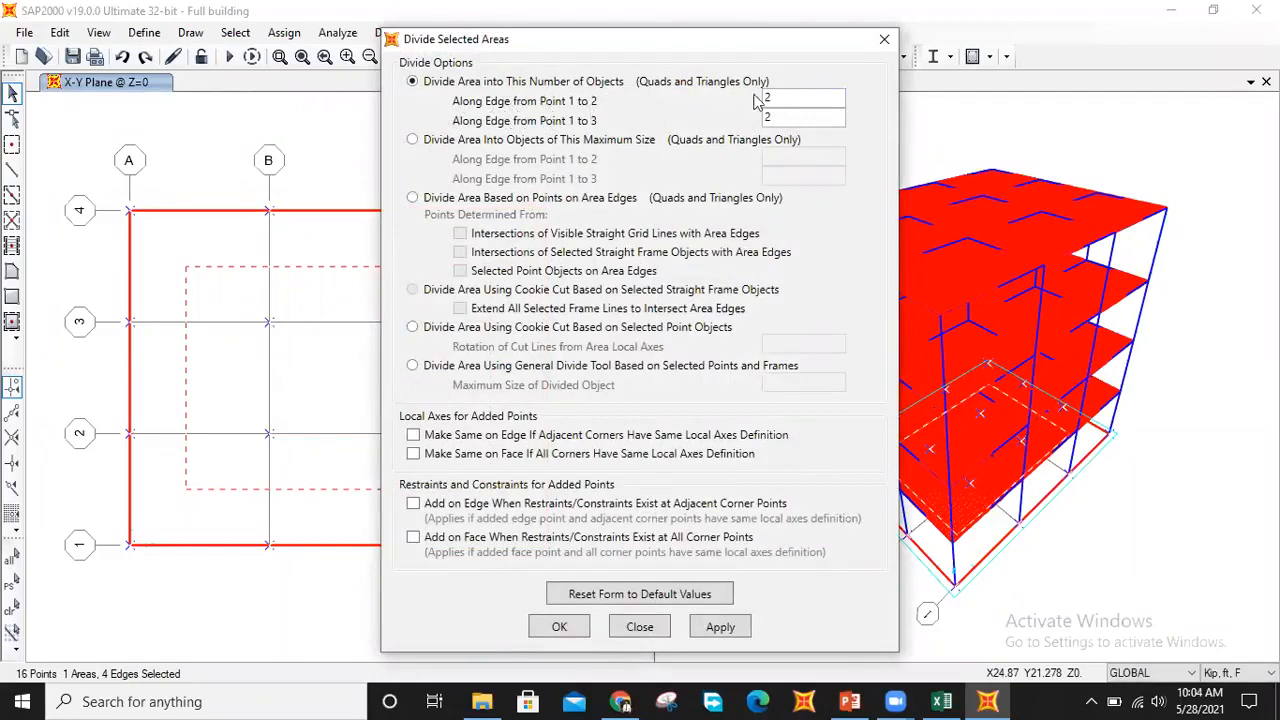
pyautogui.moveTo(777, 98); pyautogui.dragTo(751, 104)
pyautogui.write('45')
pyautogui.moveTo(775, 117); pyautogui.dragTo(740, 122)
pyautogui.write('36')
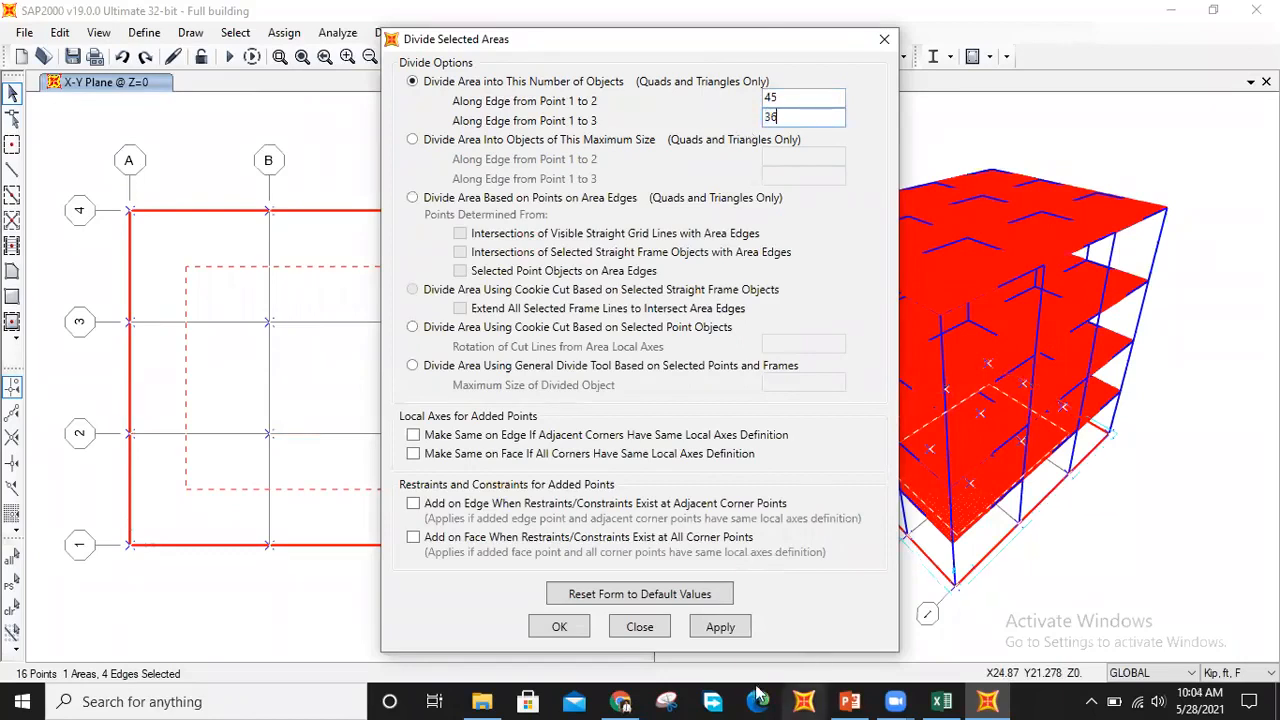
pyautogui.click(720, 626)
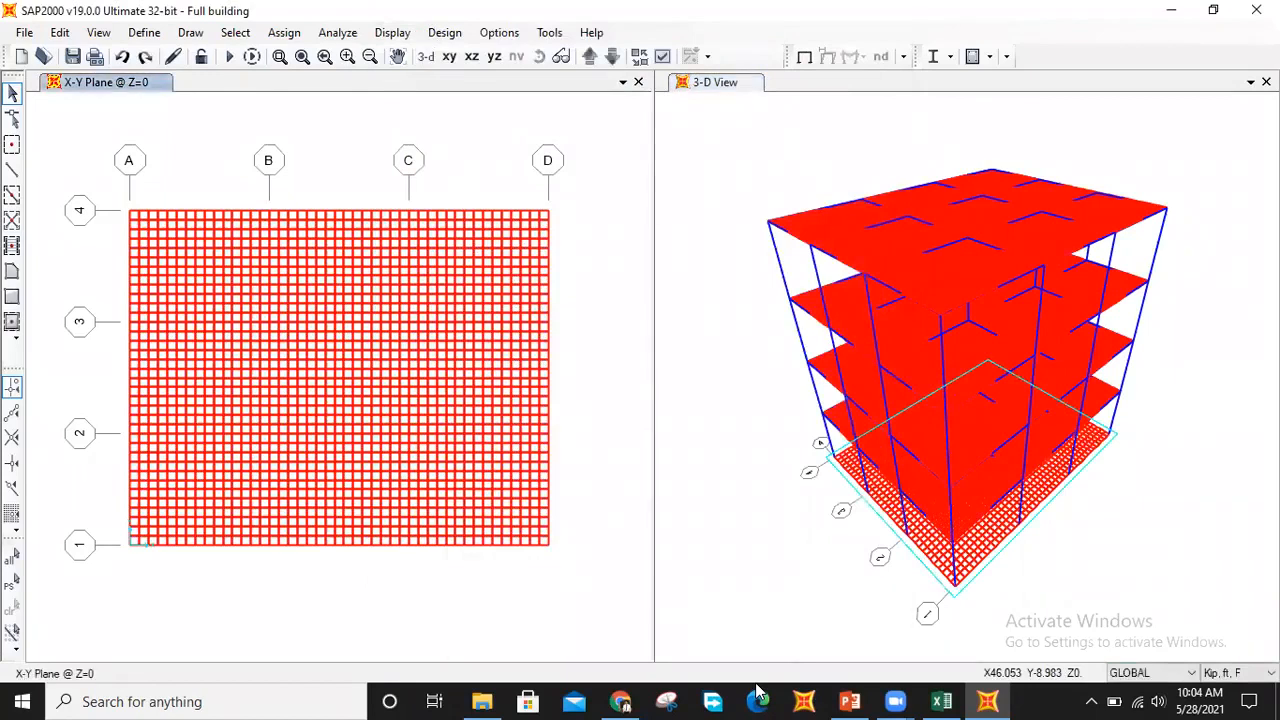
# Assign joint restraints with every translation and rotation free to all joints of the meshed raft
pyautogui.click(279, 62)
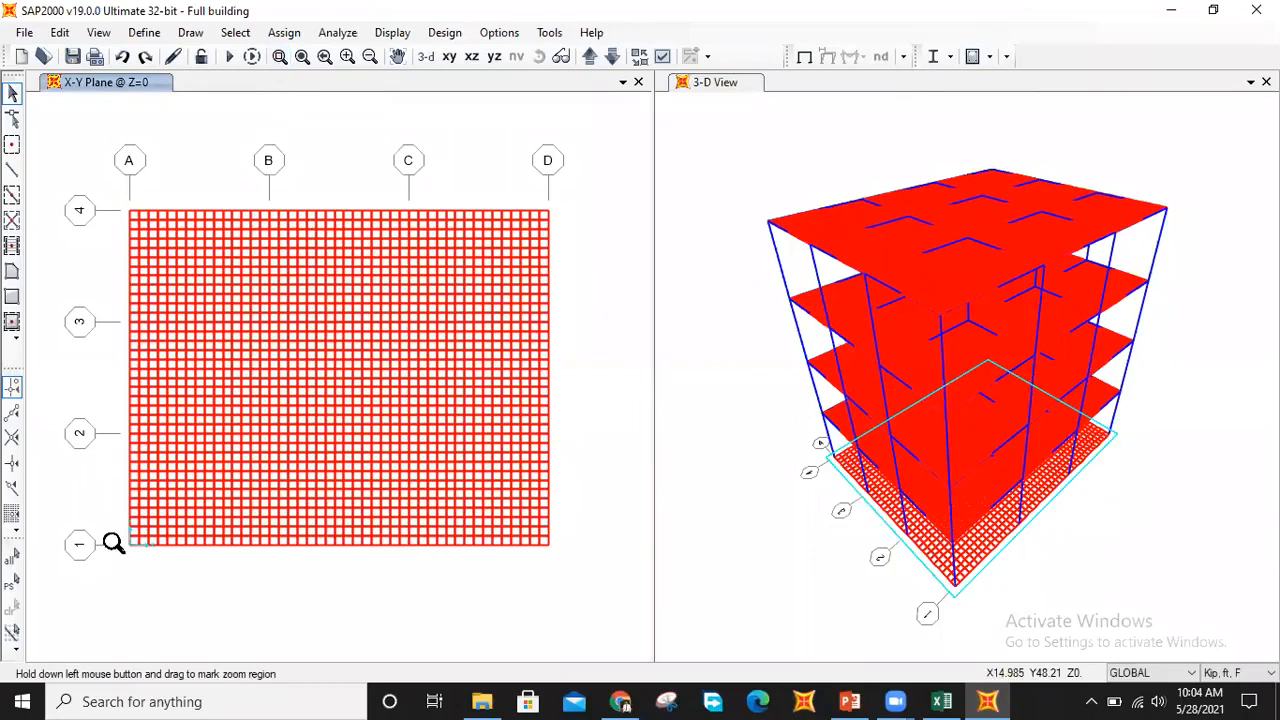
pyautogui.moveTo(104, 518); pyautogui.dragTo(169, 557)
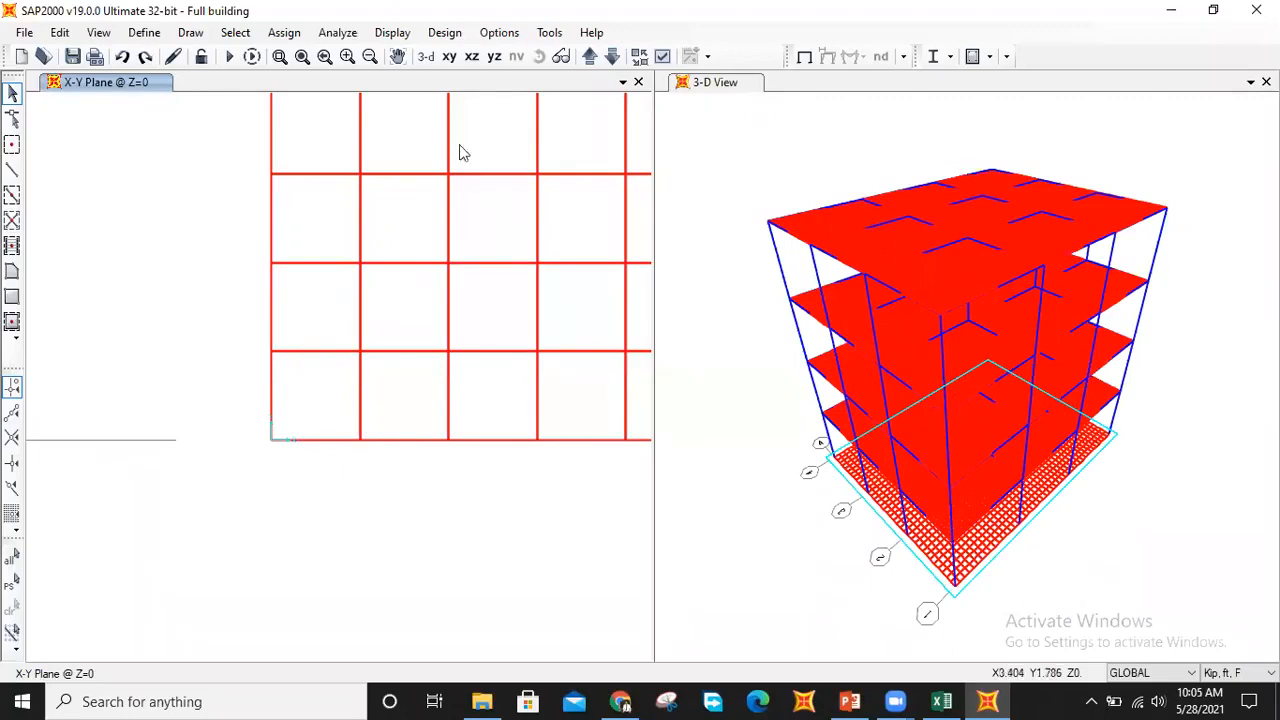
pyautogui.click(301, 57)
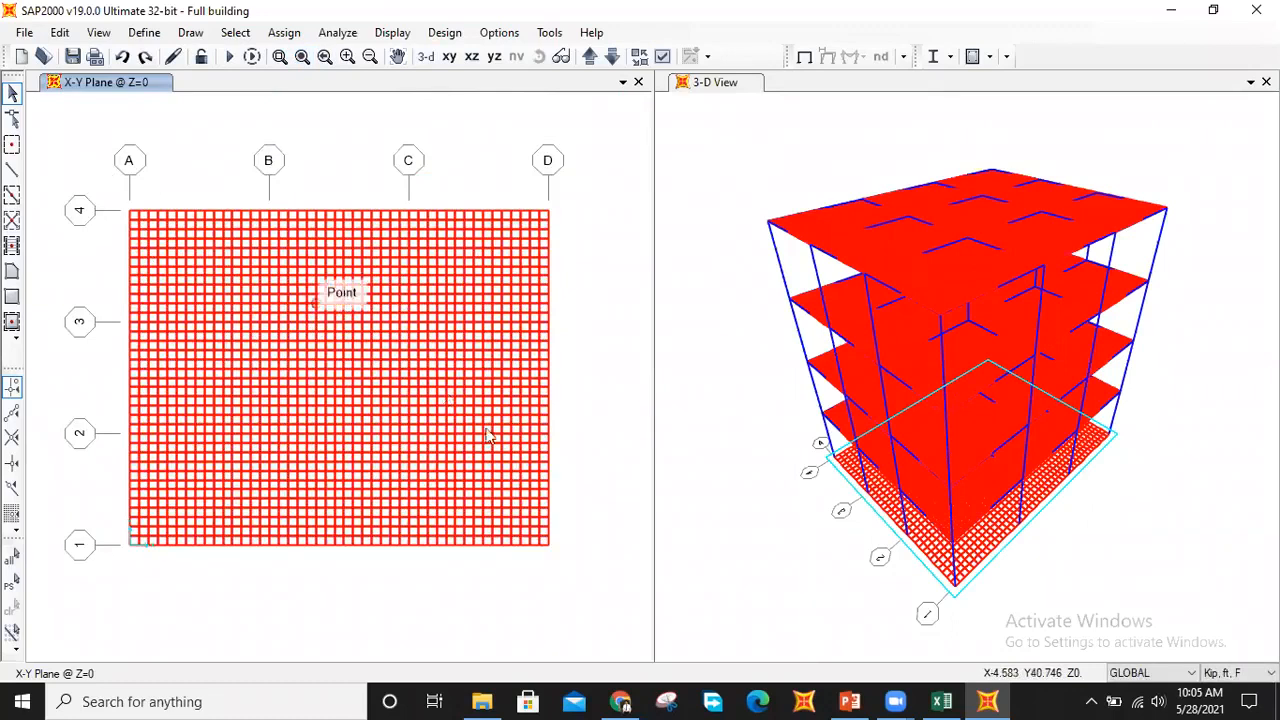
pyautogui.moveTo(97, 190); pyautogui.dragTo(617, 586)
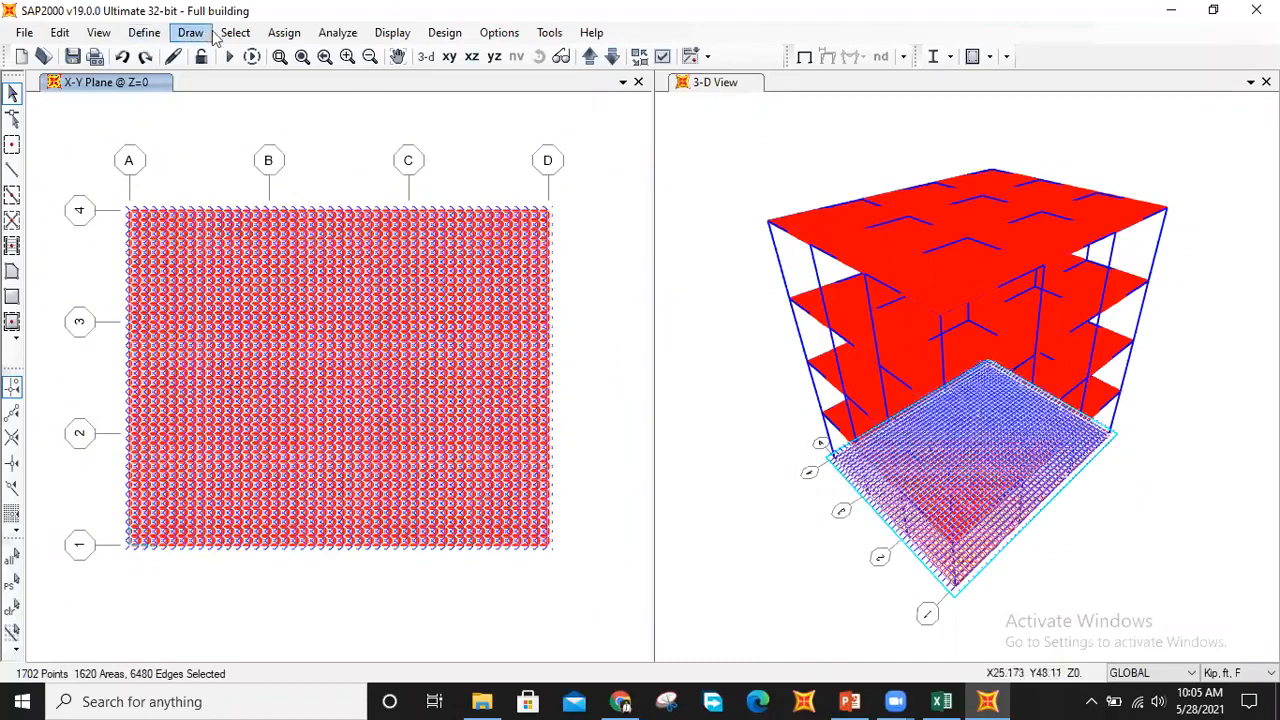
pyautogui.click(284, 32)
pyautogui.moveTo(428, 63)
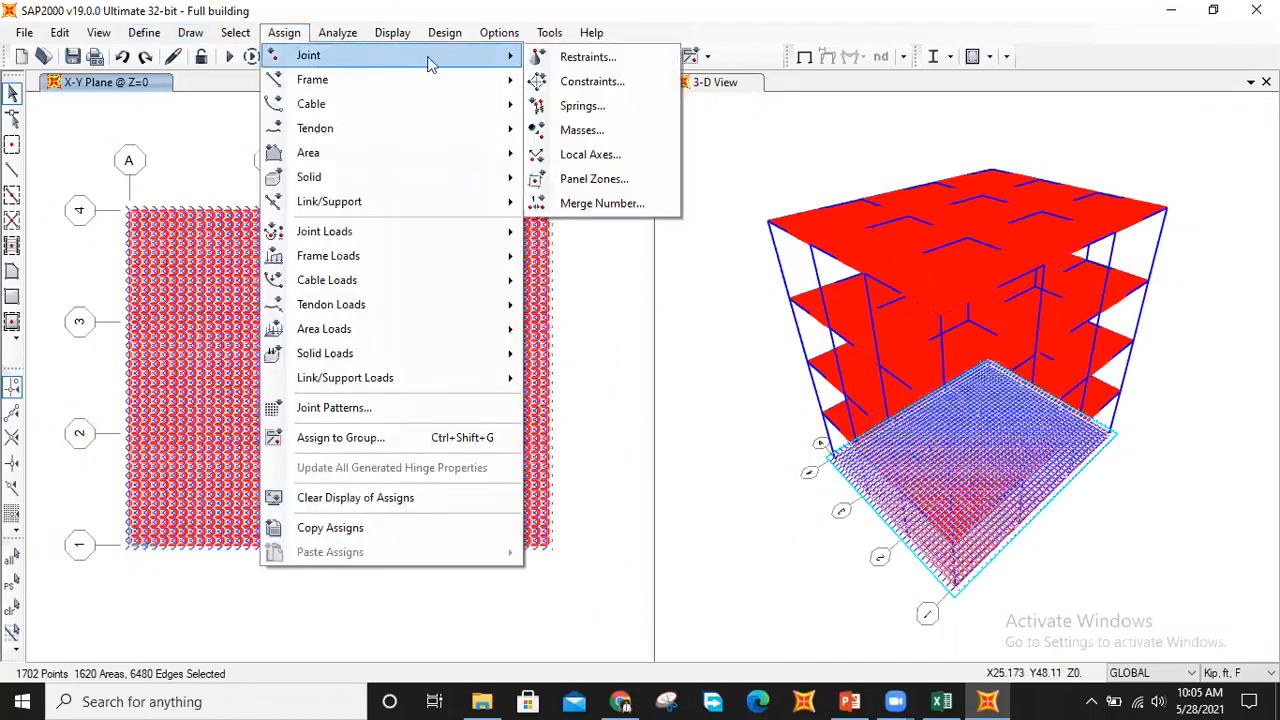
pyautogui.click(590, 57)
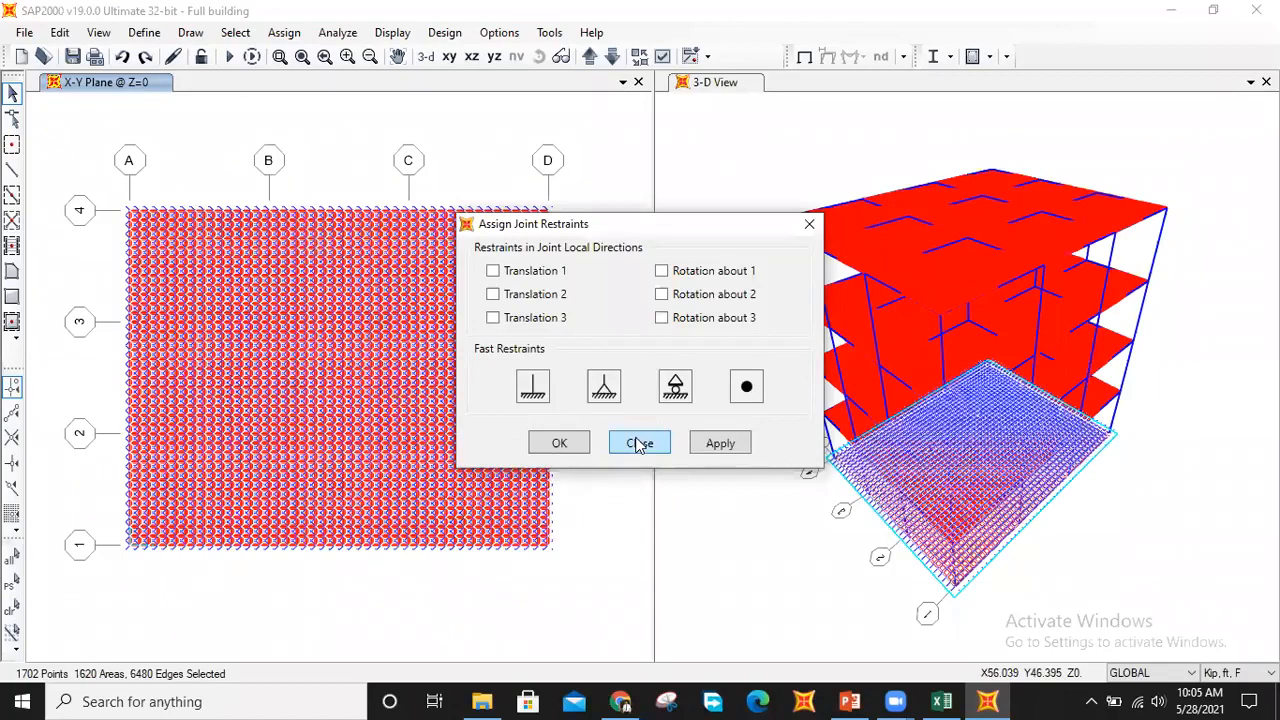
pyautogui.click(562, 443)
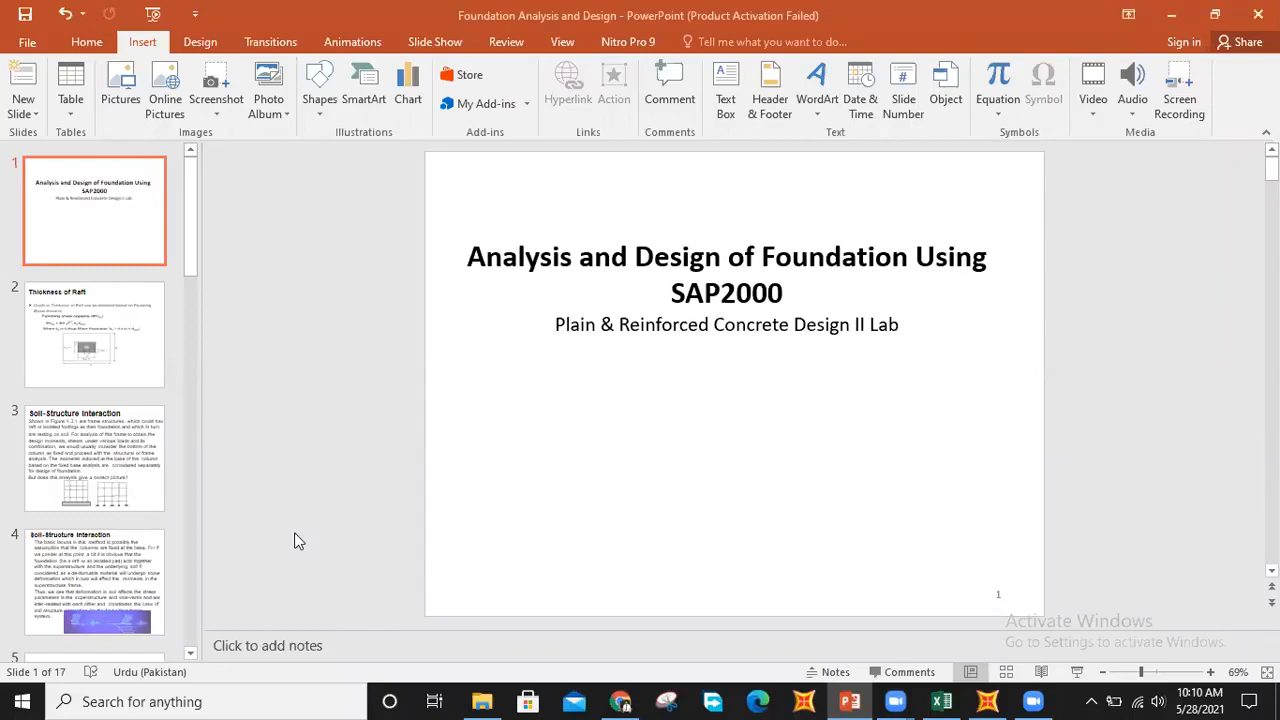
# Advance the foundation design presentation to the first Soil-Structure Interaction slide
pyautogui.scroll(-2, 295, 540)
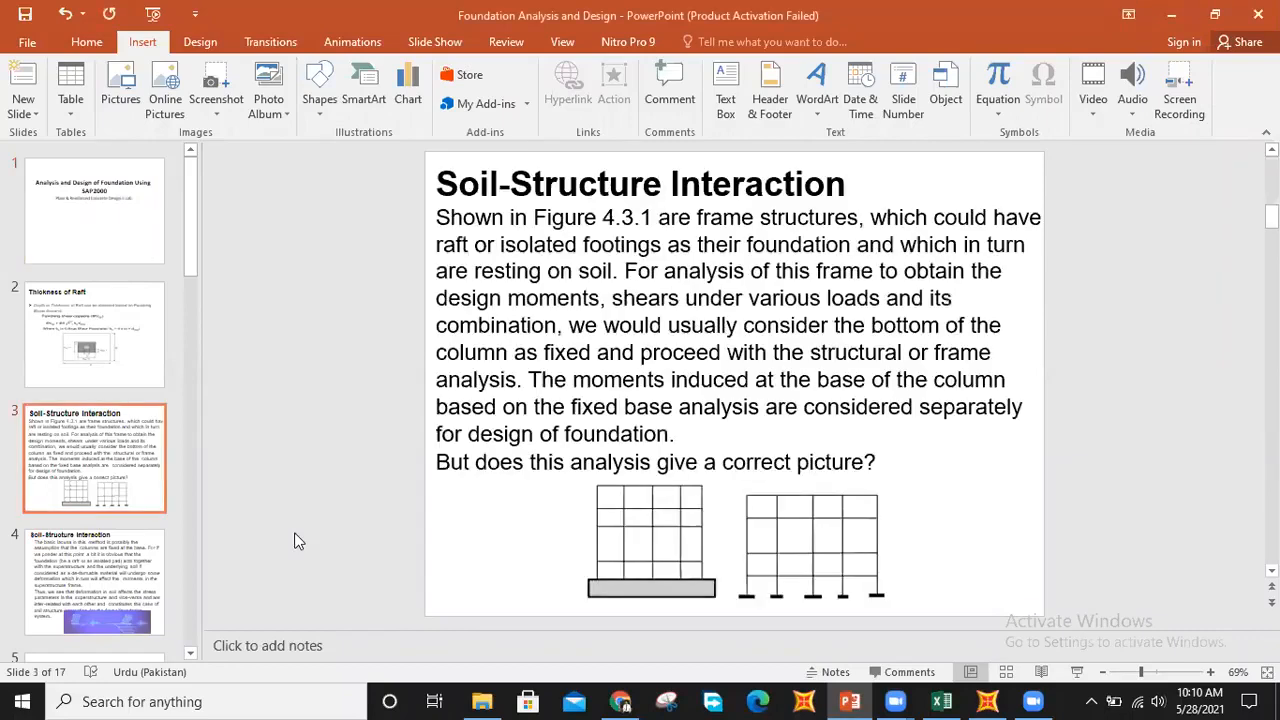
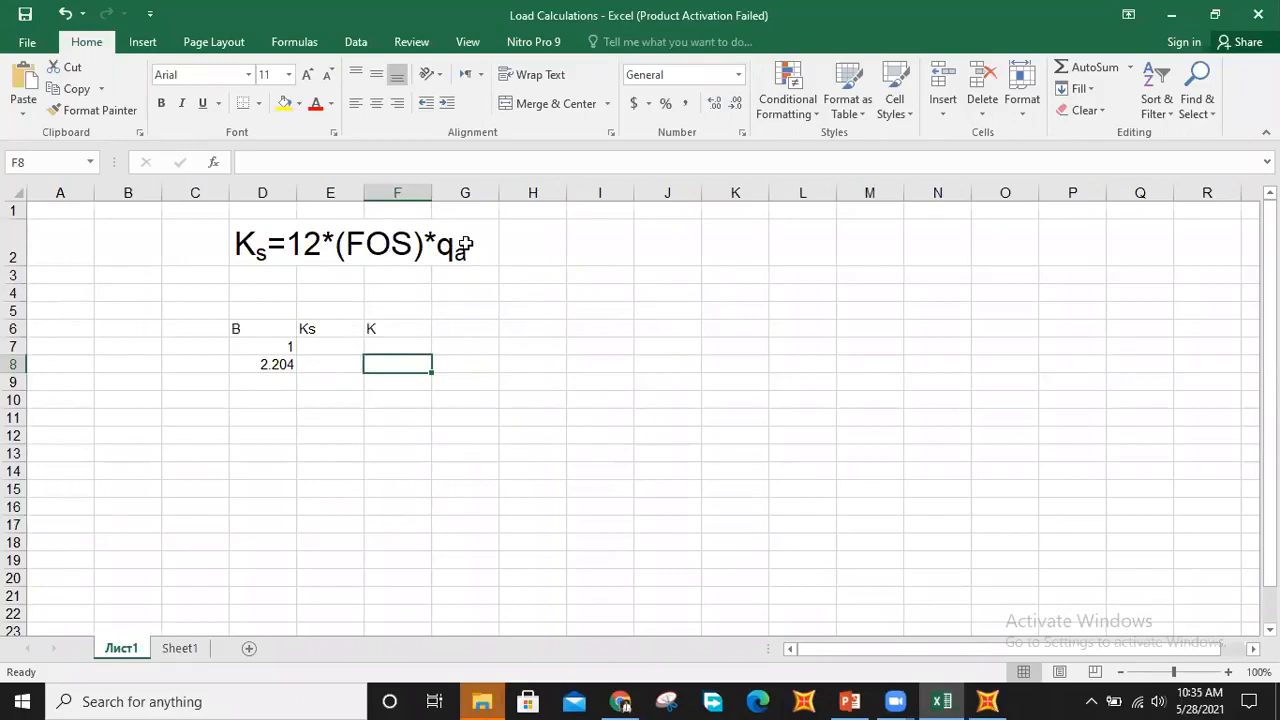
# Enter the bearing capacity note 1tsf in cell I2, beside the Ks formula
pyautogui.click(537, 251)
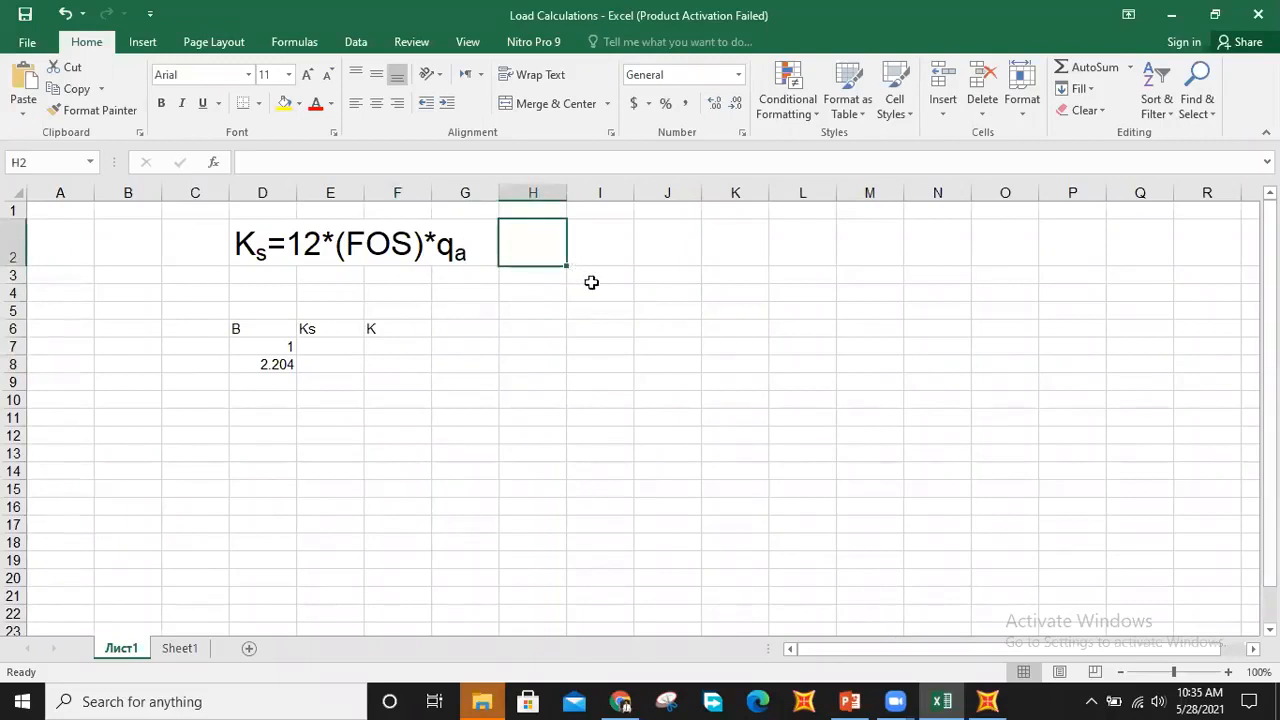
pyautogui.click(602, 239)
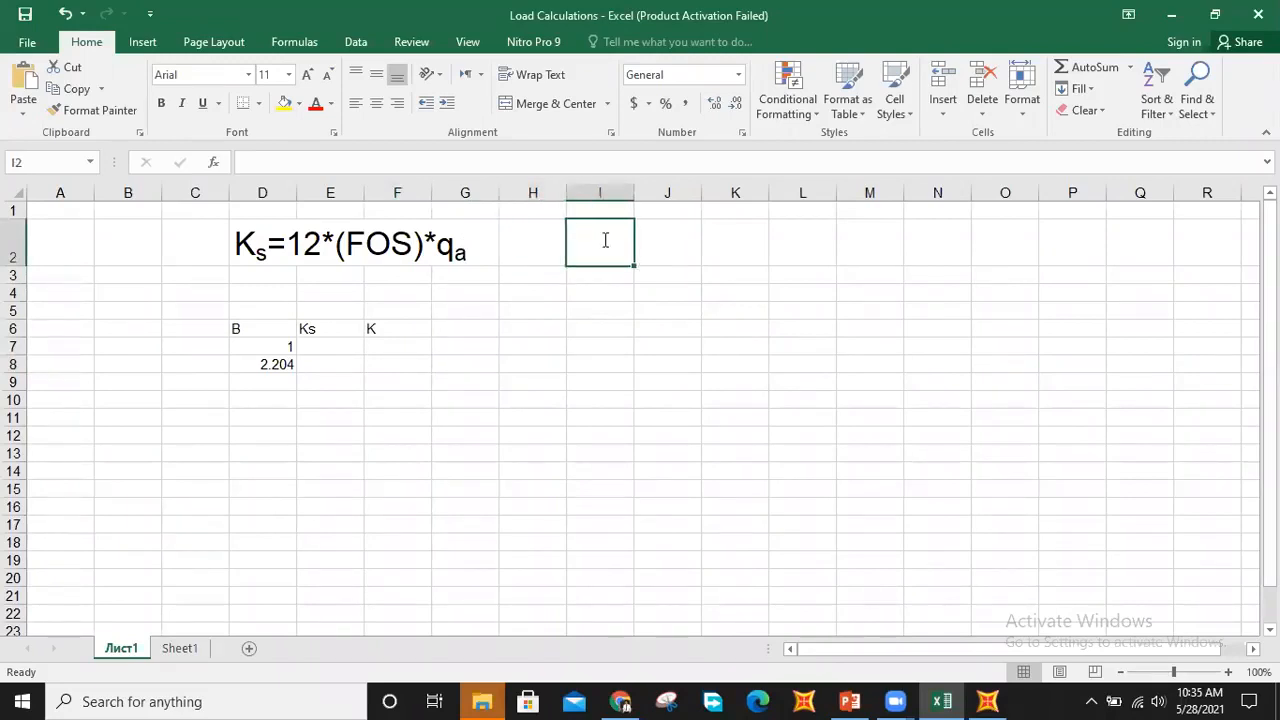
pyautogui.write('1tsf')
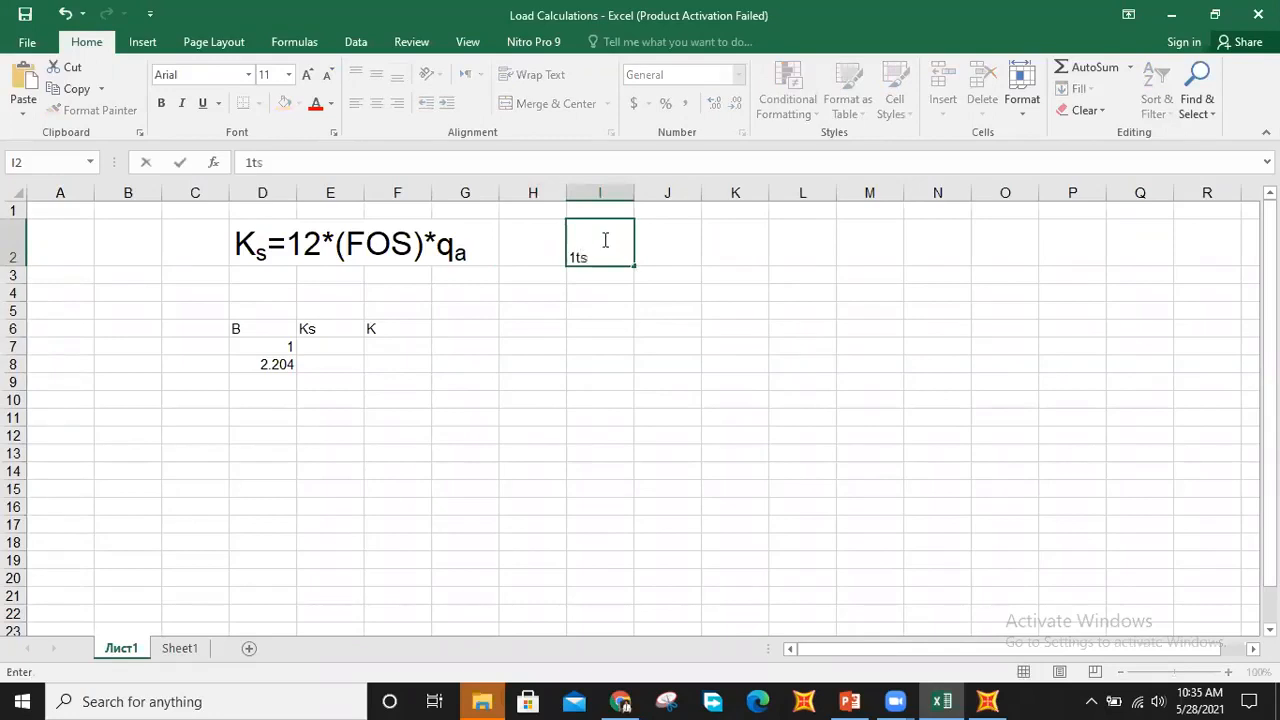
pyautogui.click(580, 308)
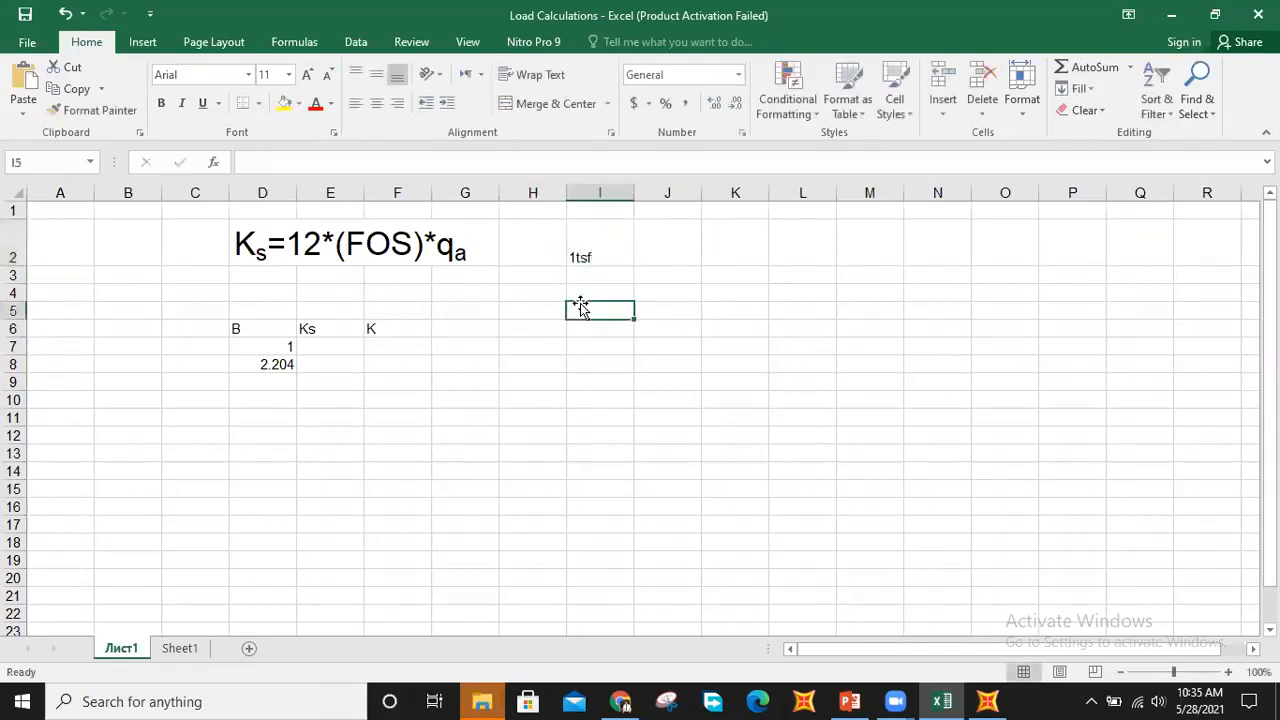
# Rename the table heading B in cell D6 as B.C
pyautogui.click(252, 326)
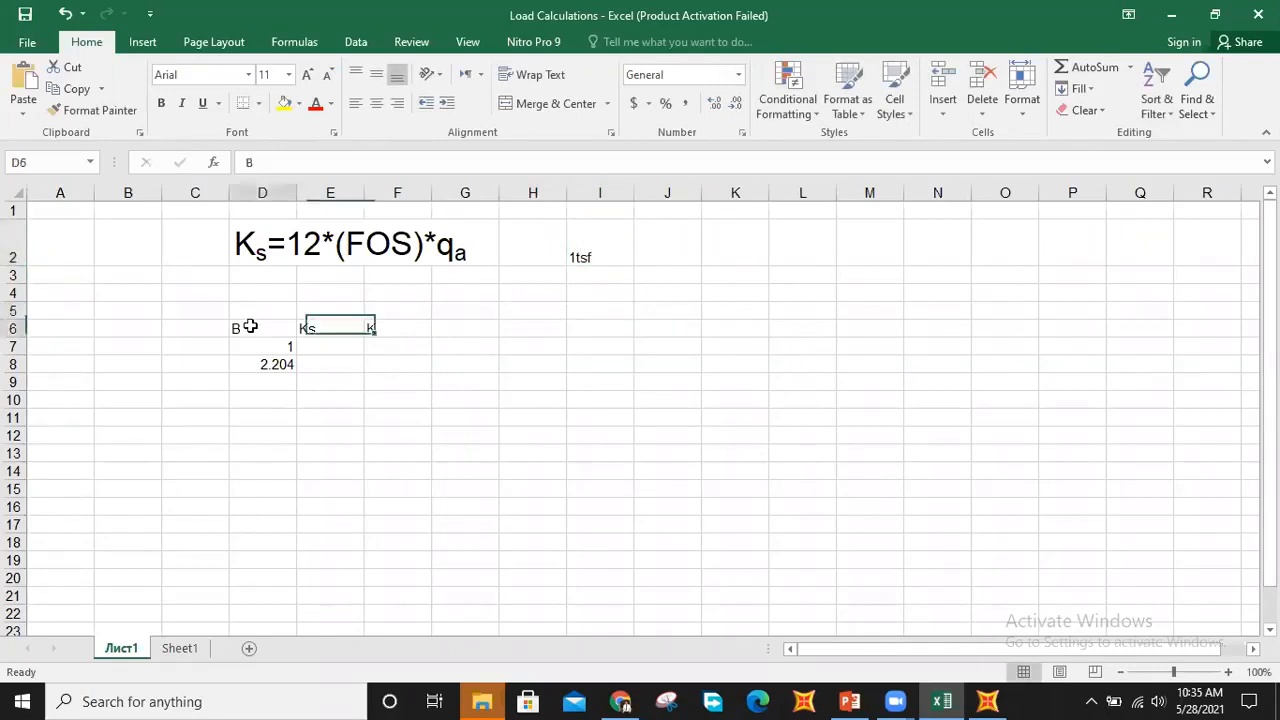
pyautogui.click(275, 166)
pyautogui.write('.C')
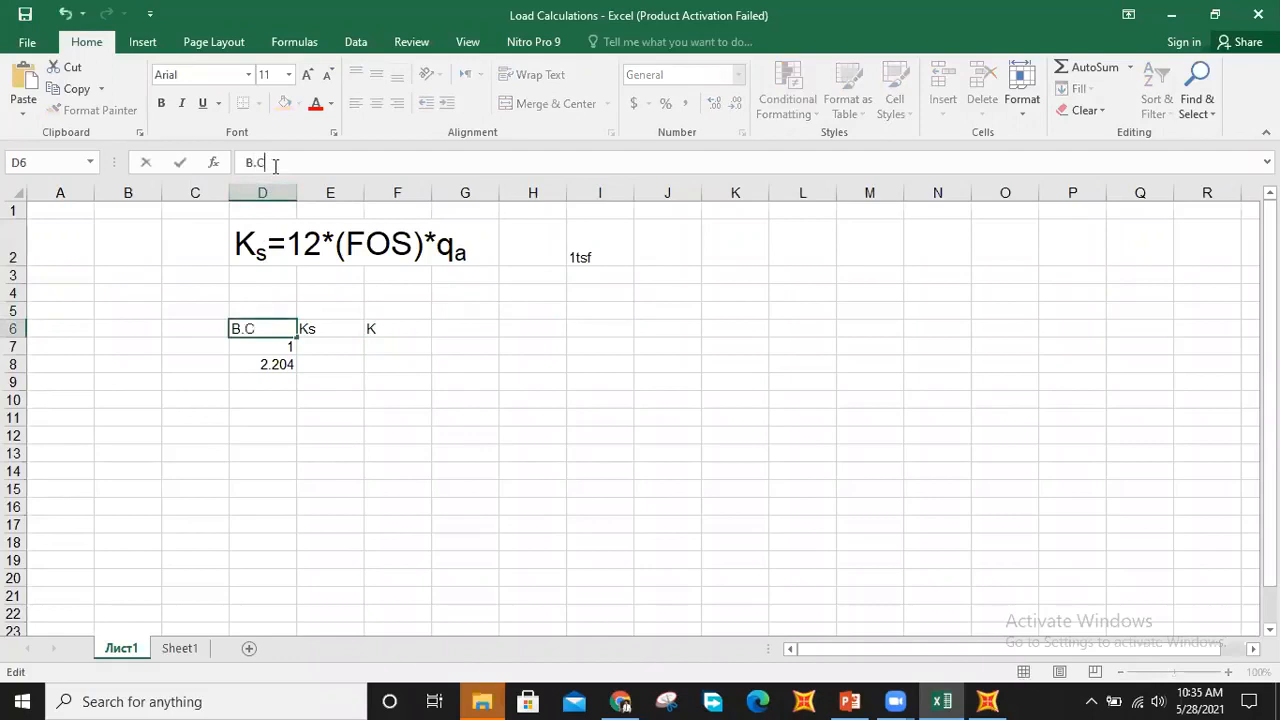
pyautogui.press('Return')
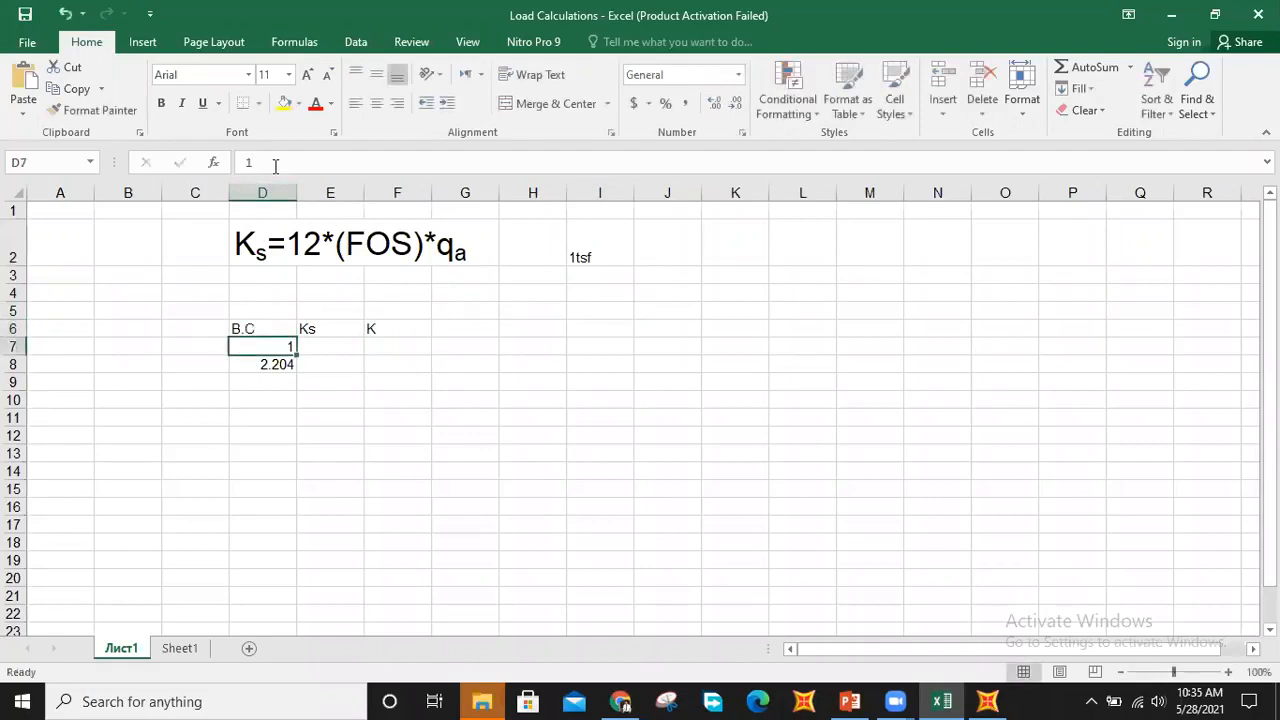
# Enter the conversion value 2.204 in cell J2, next to the 1tsf entry
pyautogui.click(329, 344)
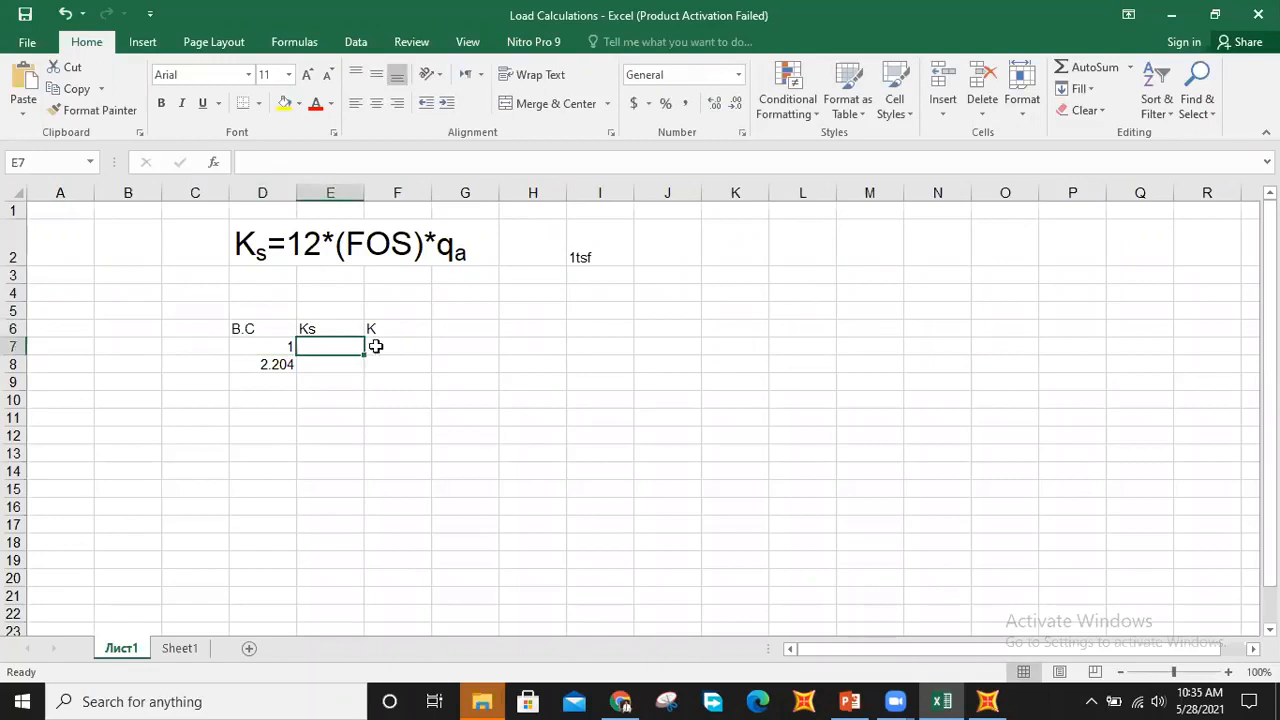
pyautogui.click(378, 345)
pyautogui.click(331, 366)
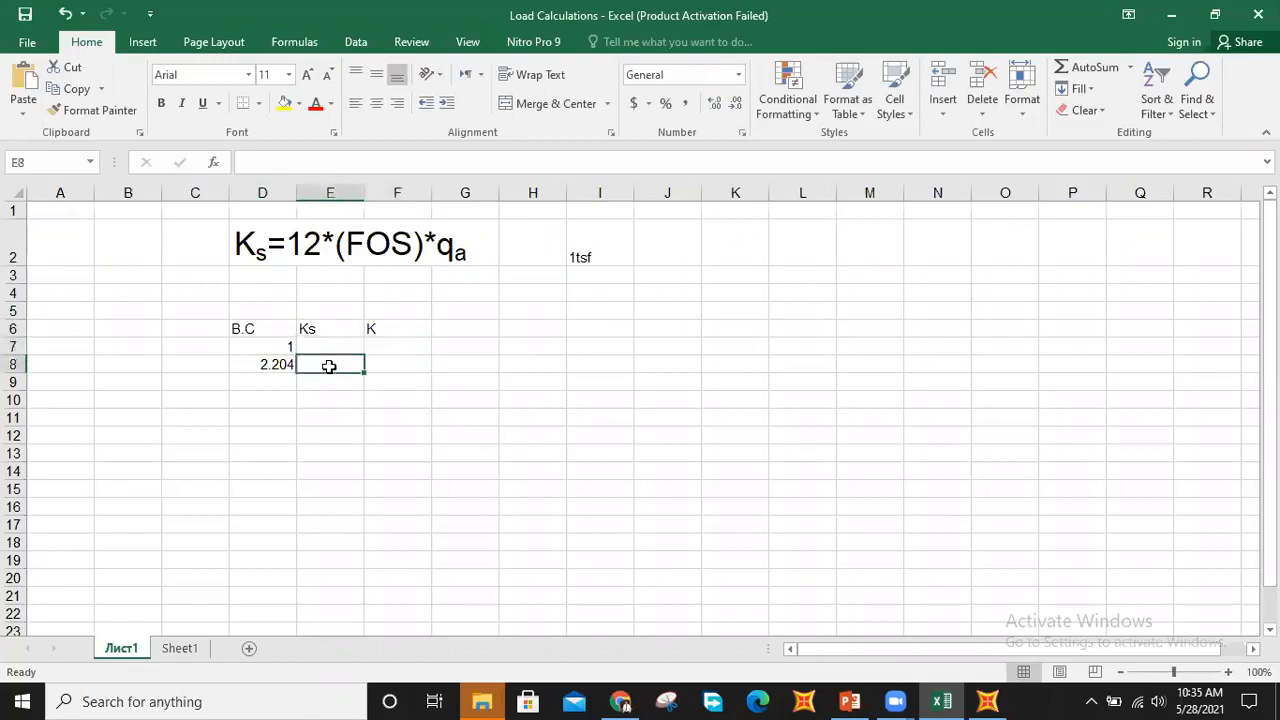
pyautogui.click(285, 366)
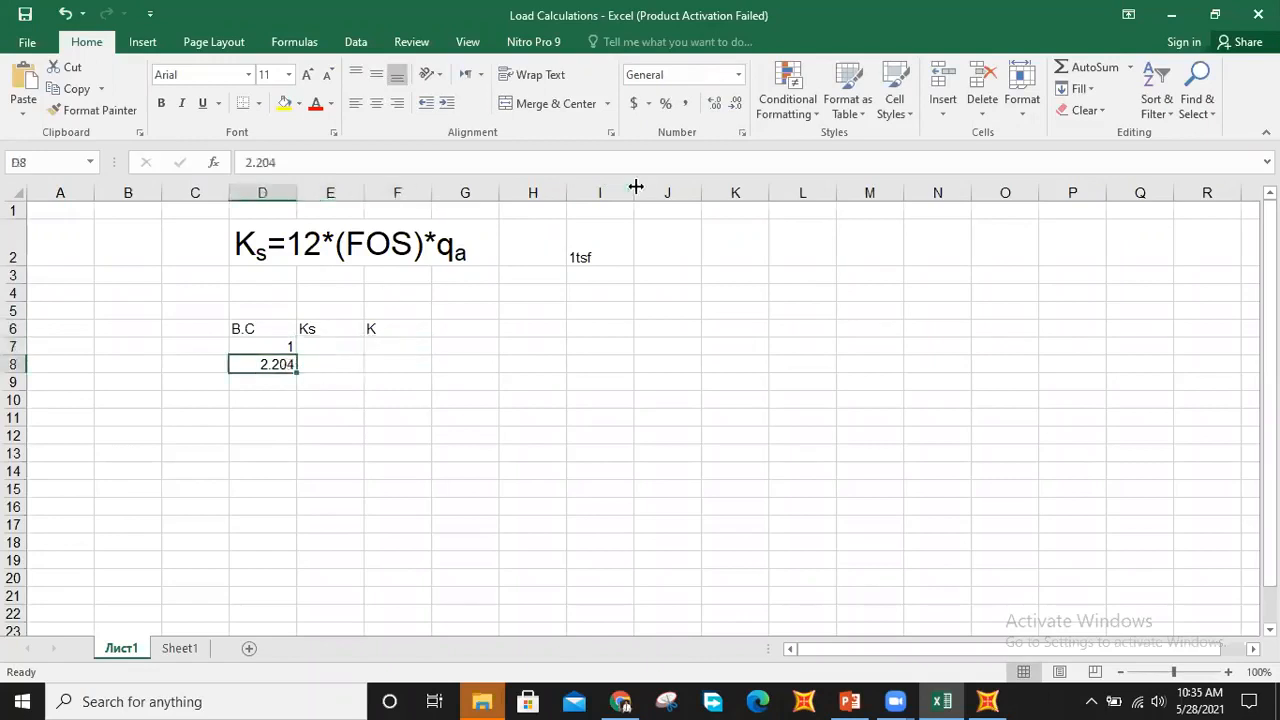
pyautogui.click(679, 251)
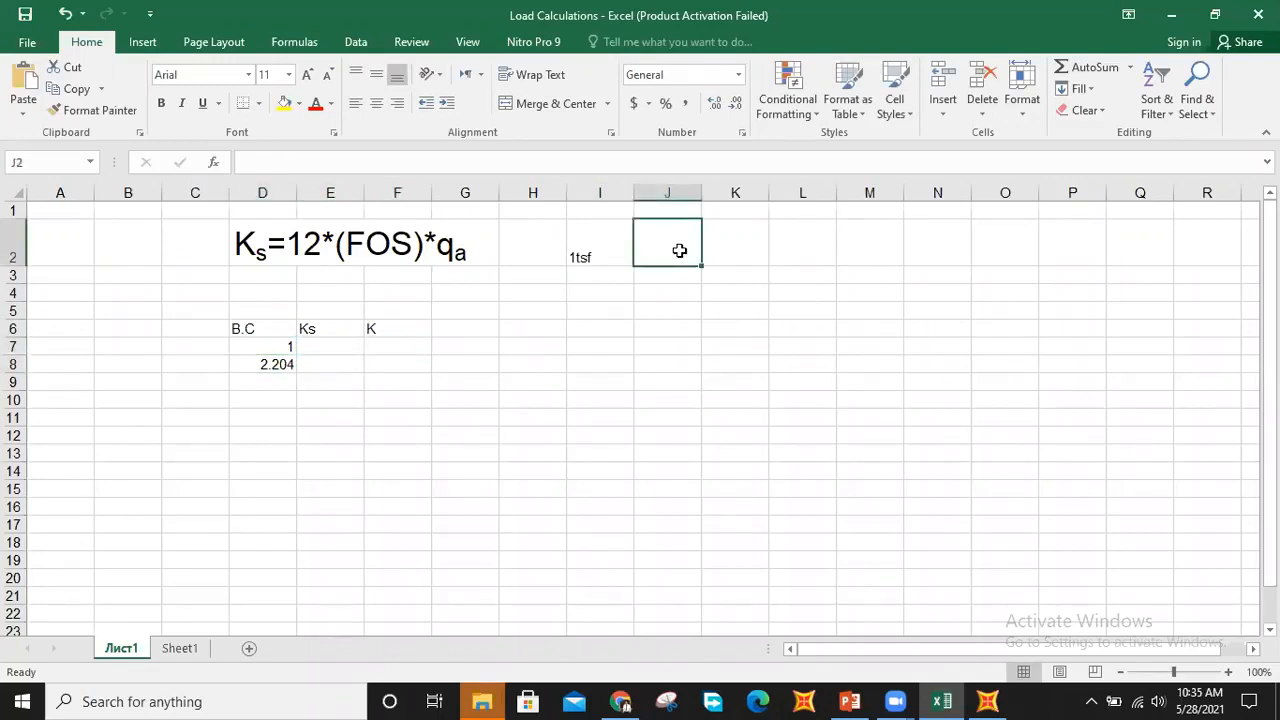
pyautogui.write('2.204')
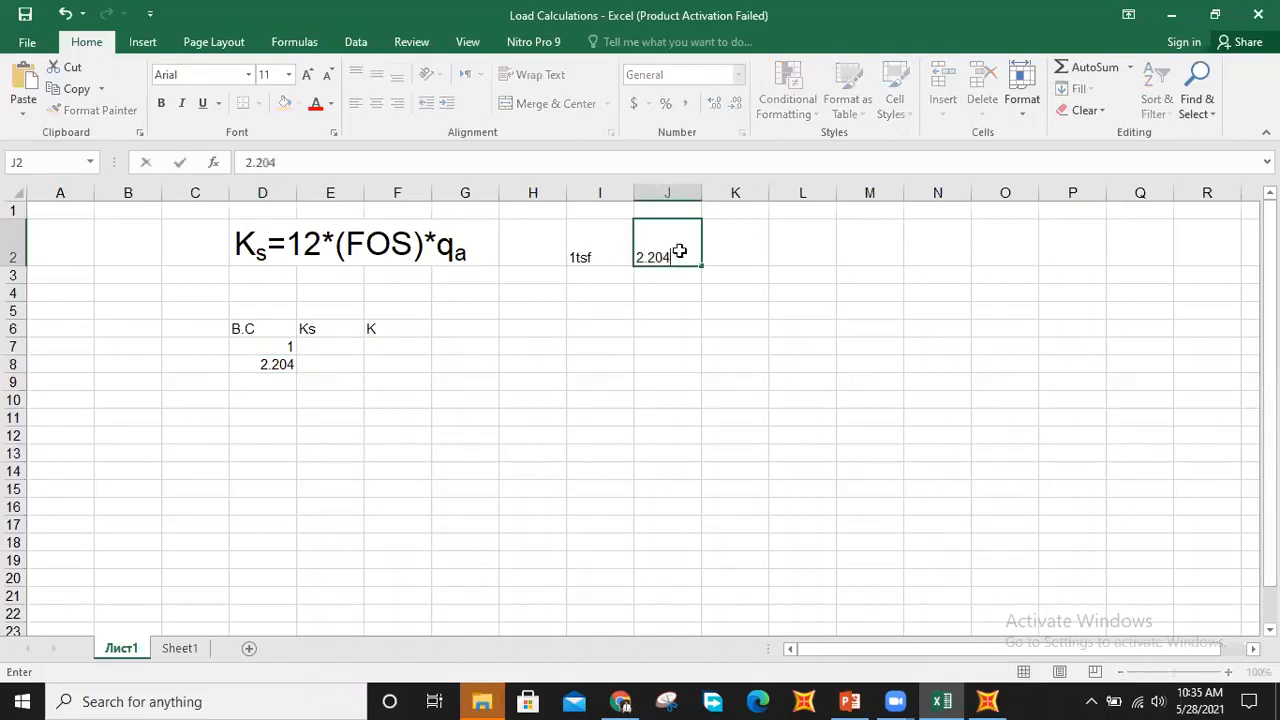
pyautogui.press('Return')
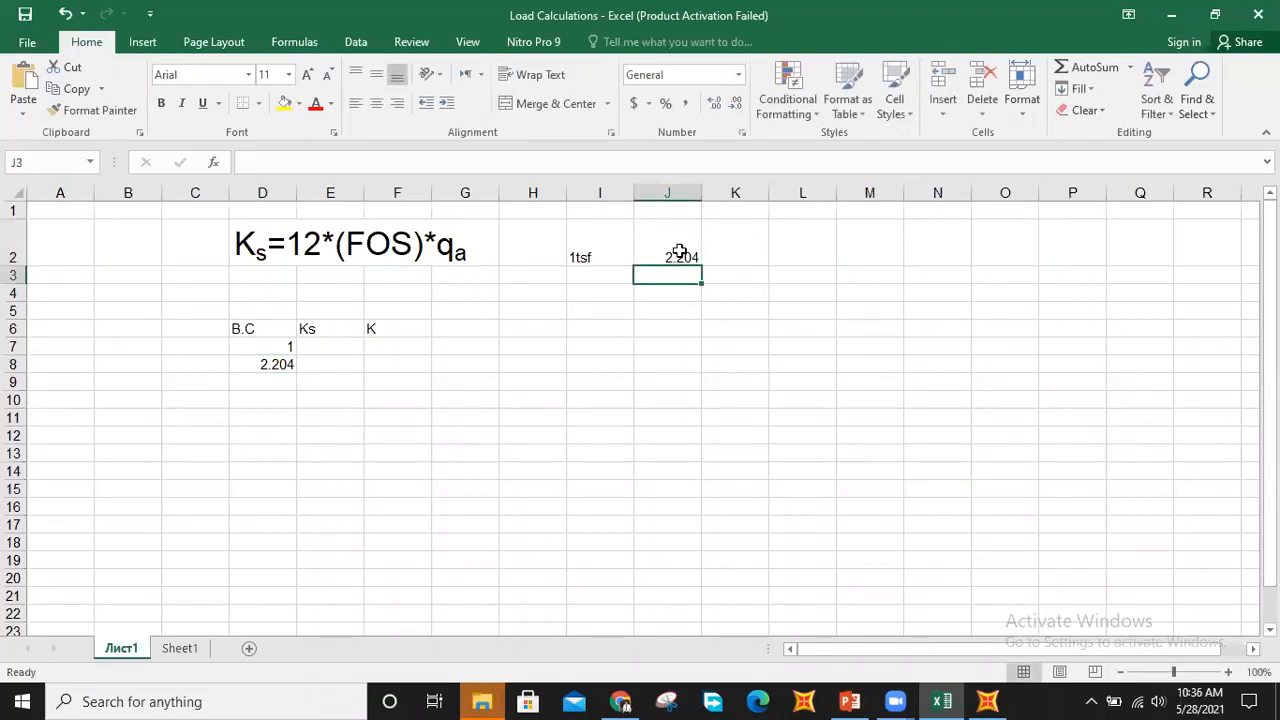
# Calculate the subgrade modulus Ks in cell E8 with the formula =12*3*2.204
pyautogui.click(679, 252)
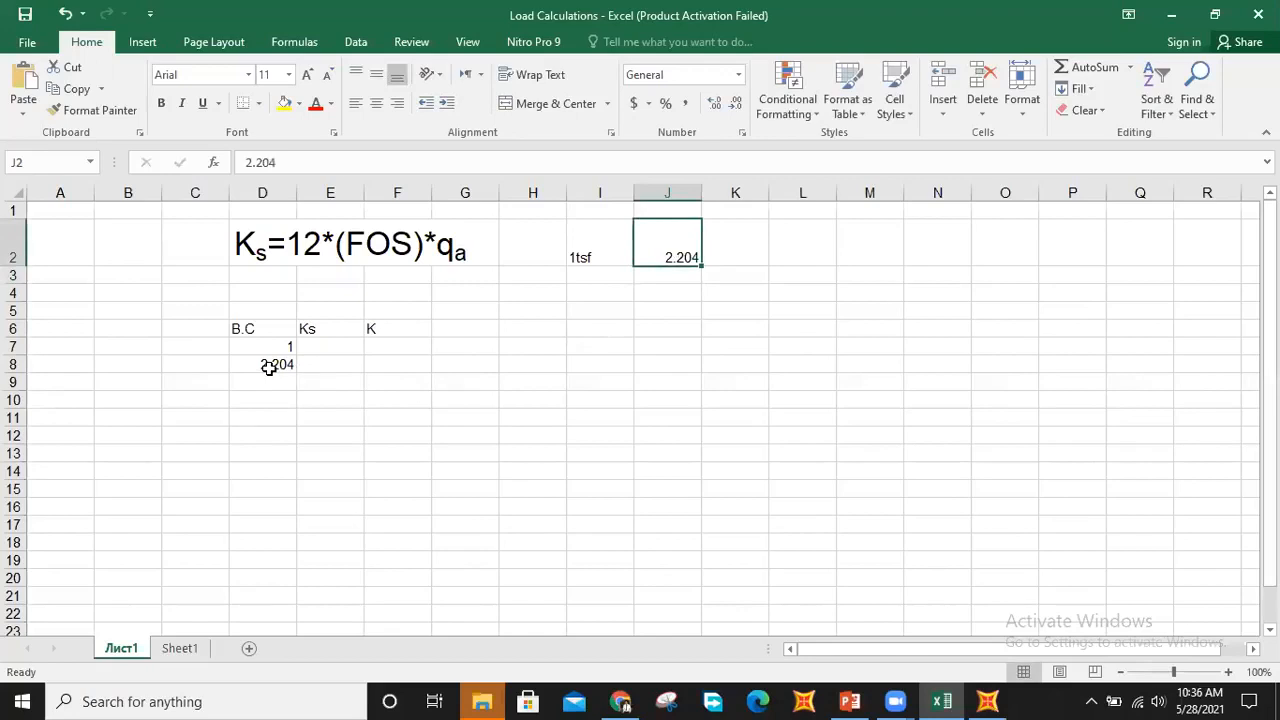
pyautogui.click(269, 368)
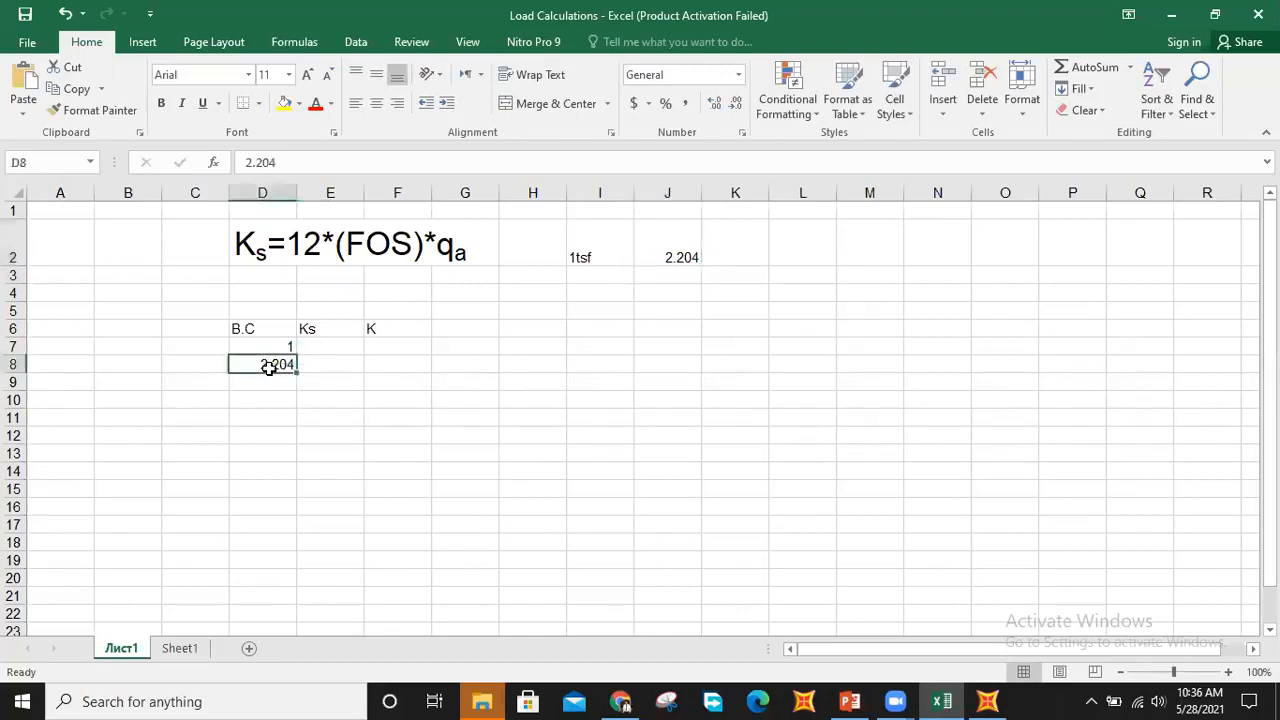
pyautogui.click(321, 366)
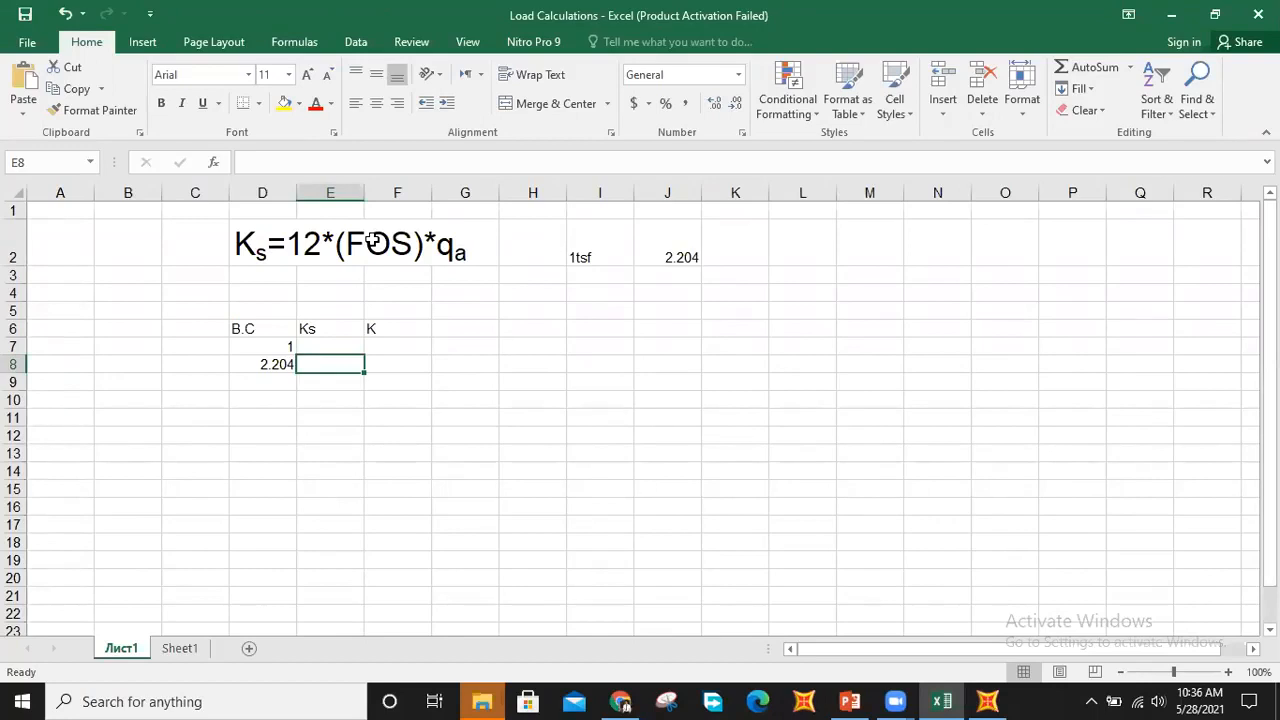
pyautogui.write('=12*')
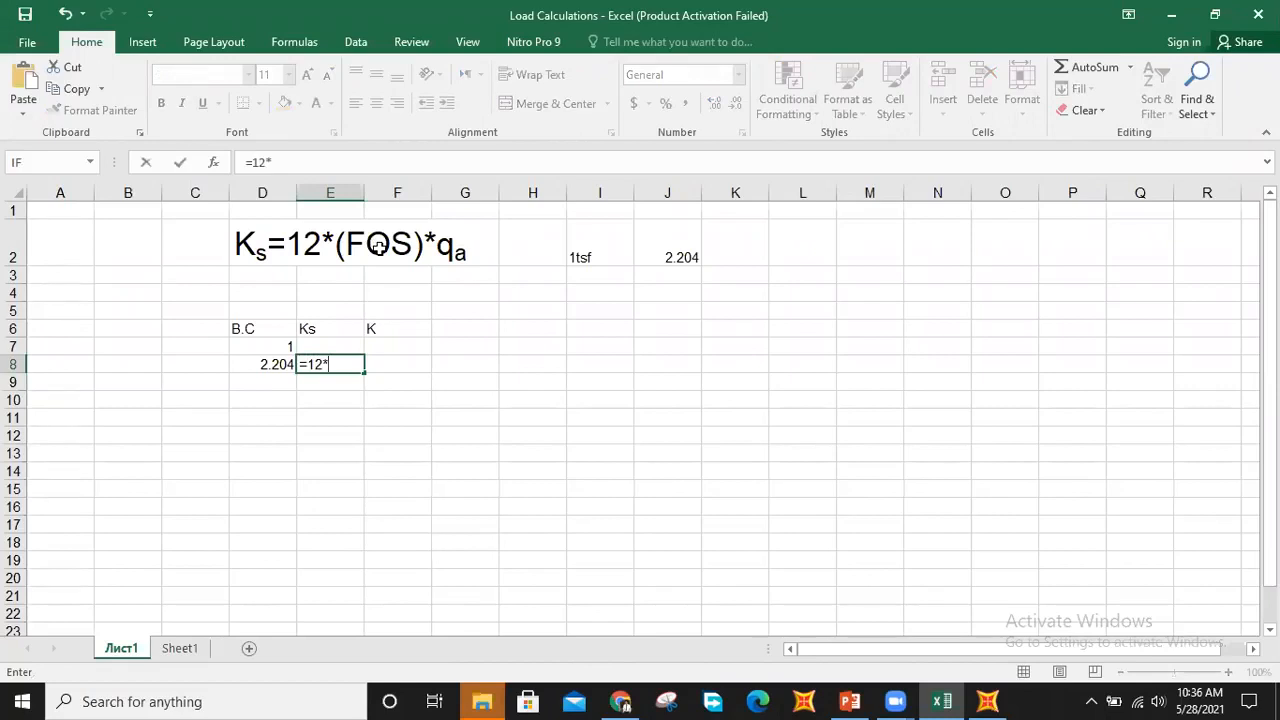
pyautogui.write('3*2.204')
pyautogui.press('Return')
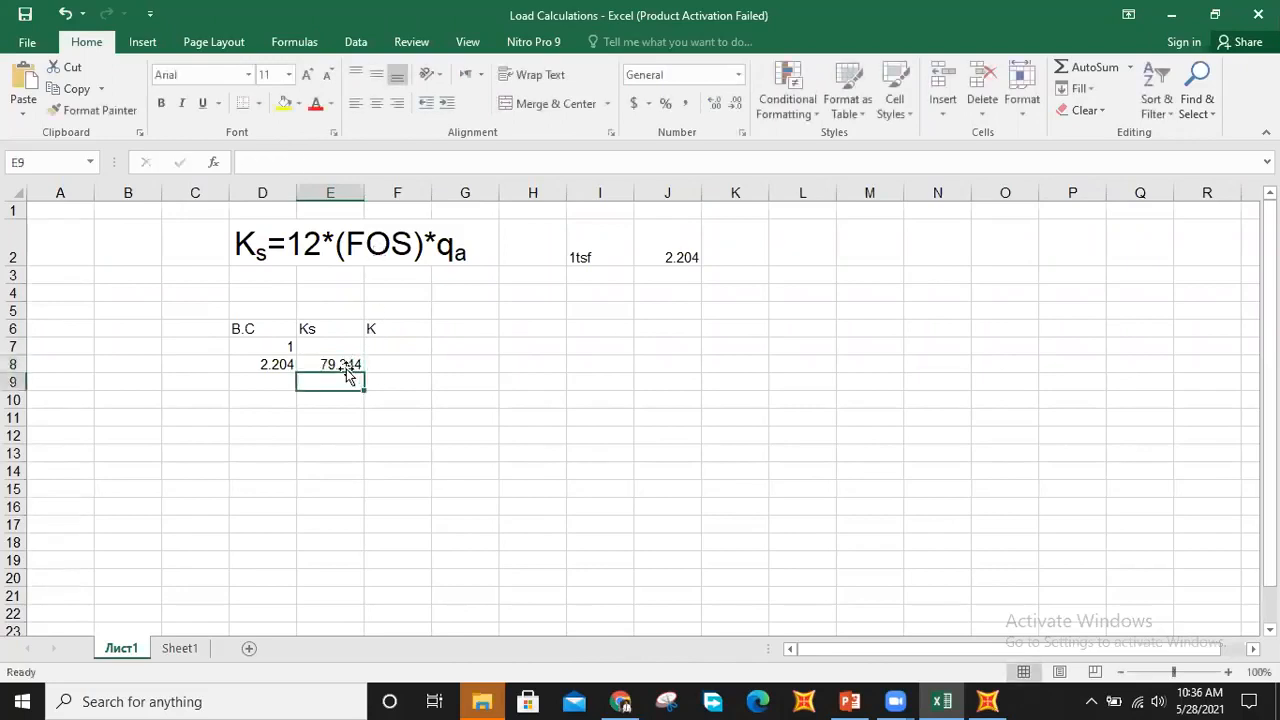
# Calculate the spring stiffness K in cell F8 with the formula =E8*1*1, multiplying Ks by a 1 by 1 mesh area
pyautogui.click(390, 366)
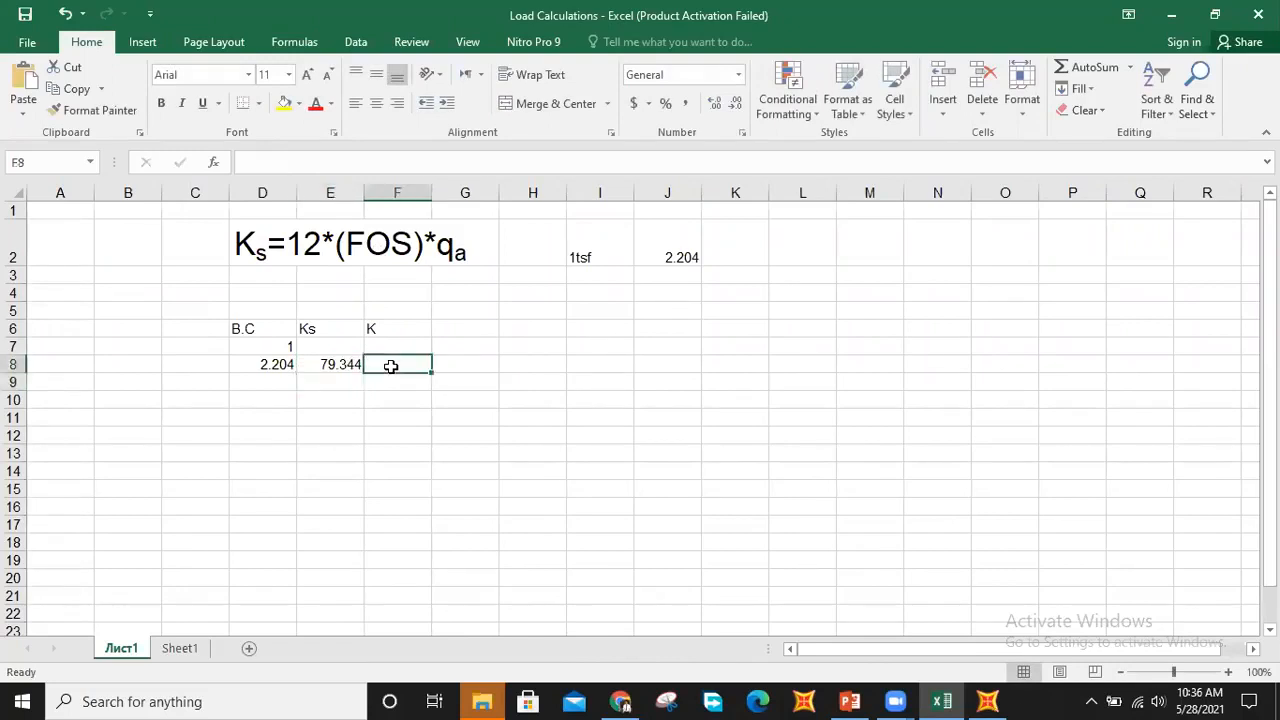
pyautogui.write('=')
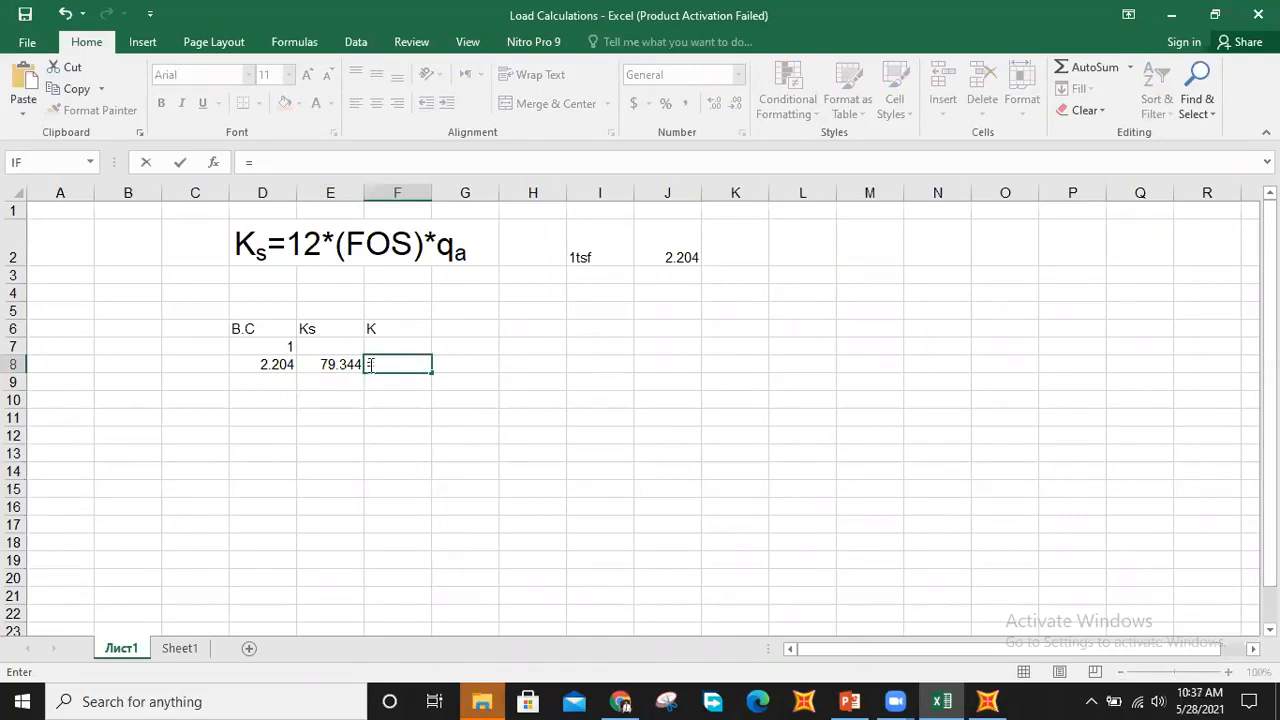
pyautogui.click(332, 365)
pyautogui.write('*')
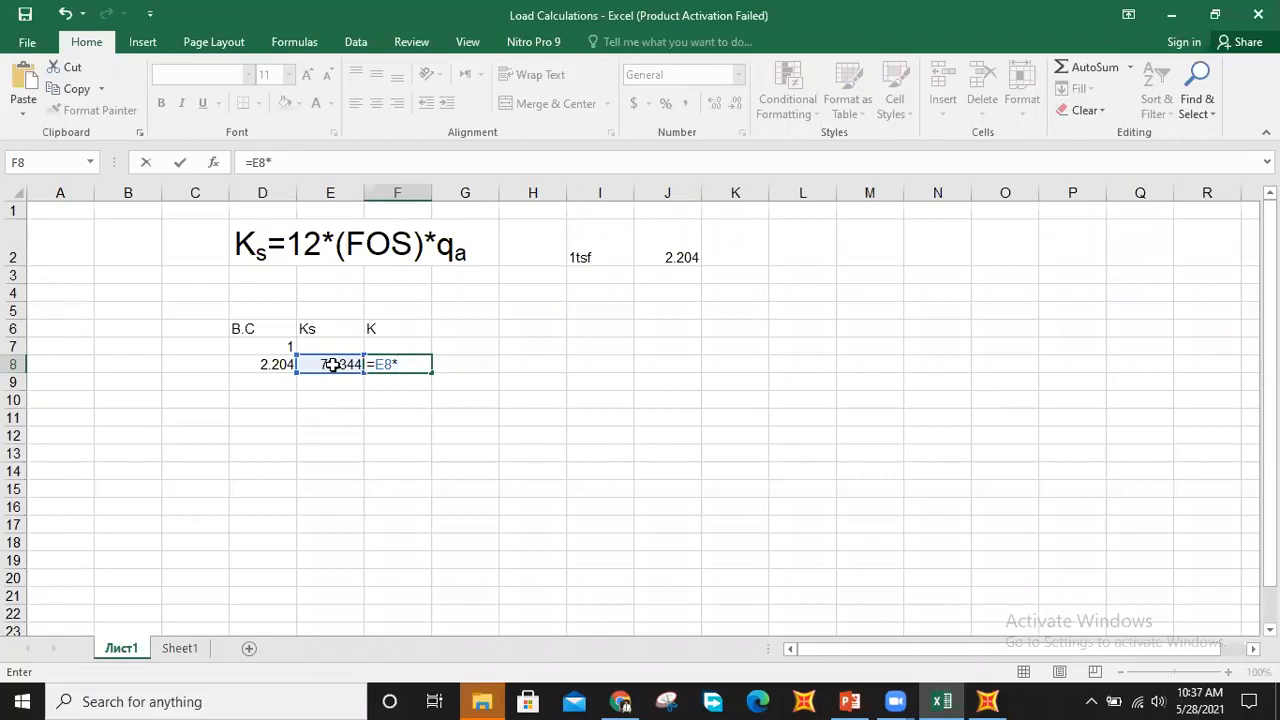
pyautogui.write('1*1')
pyautogui.press('Return')
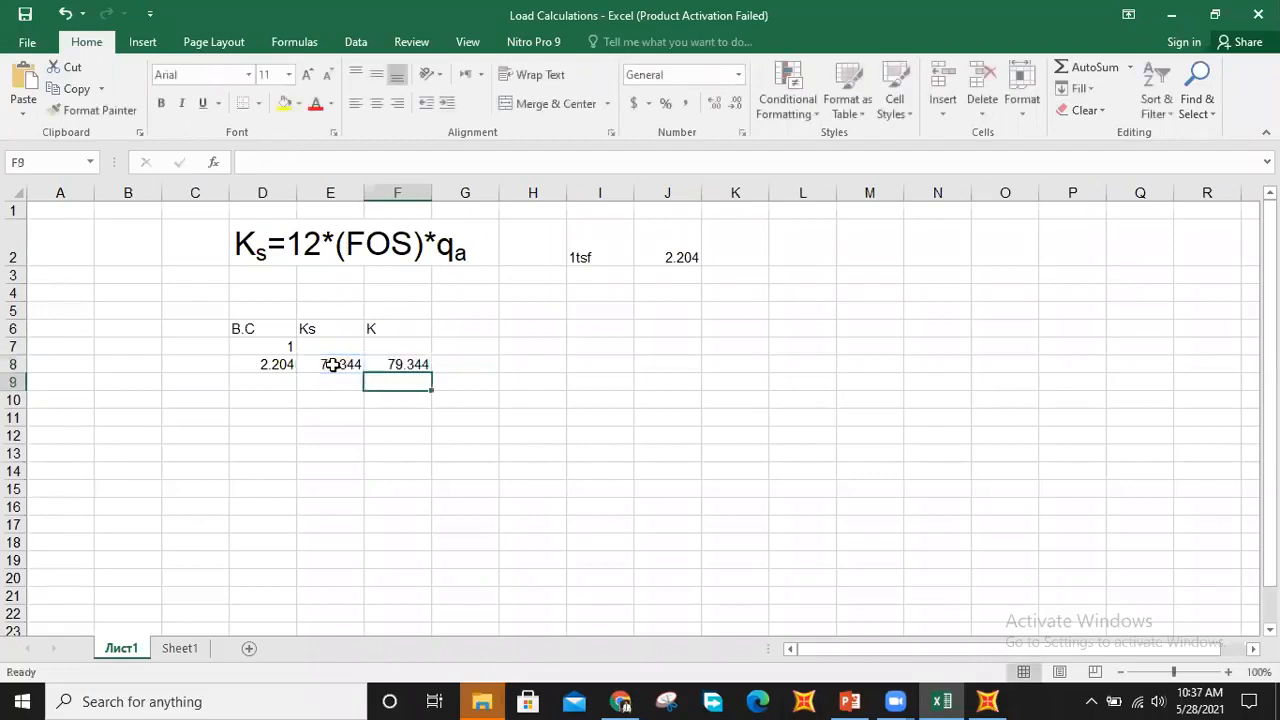
pyautogui.click(395, 366)
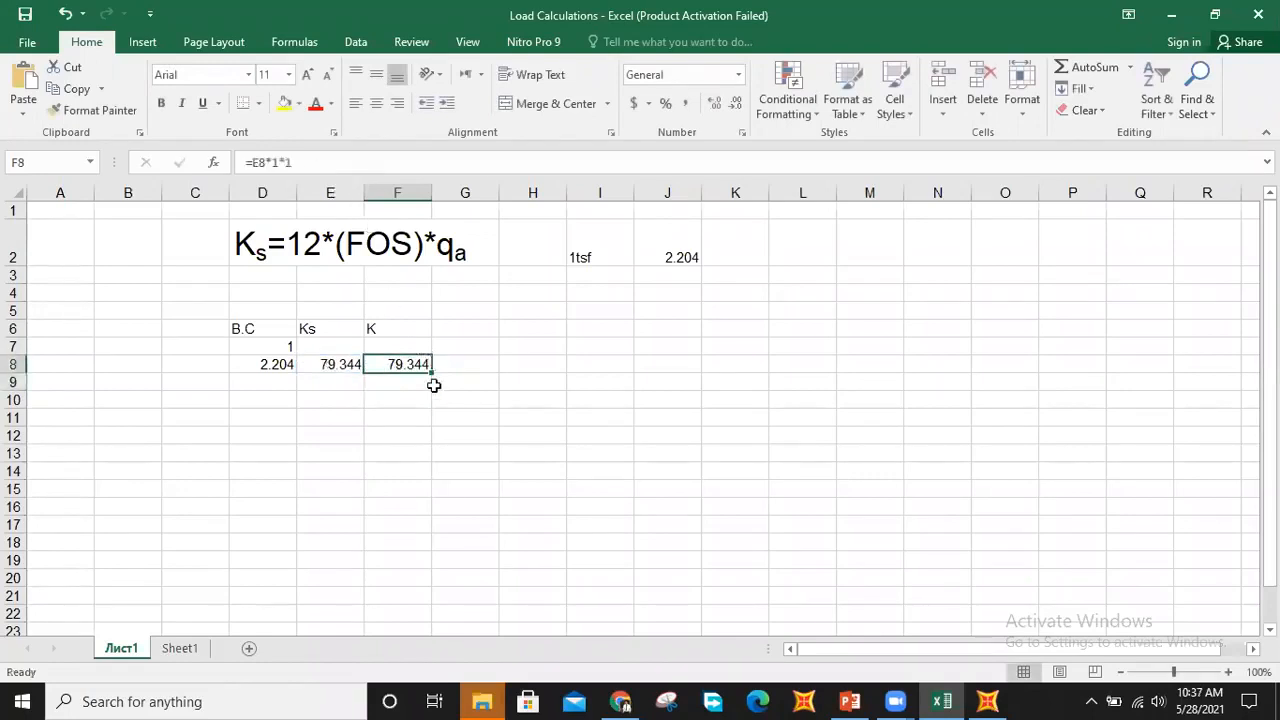
pyautogui.doubleClick(416, 365)
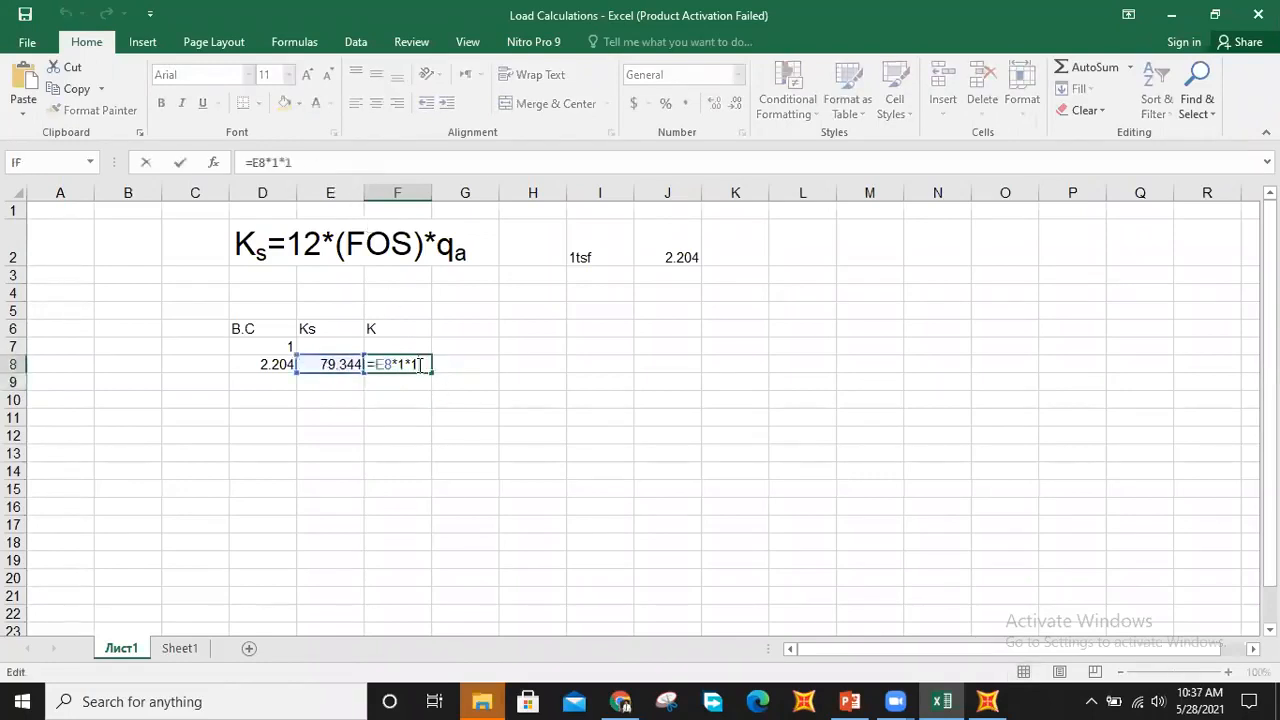
pyautogui.press('Return')
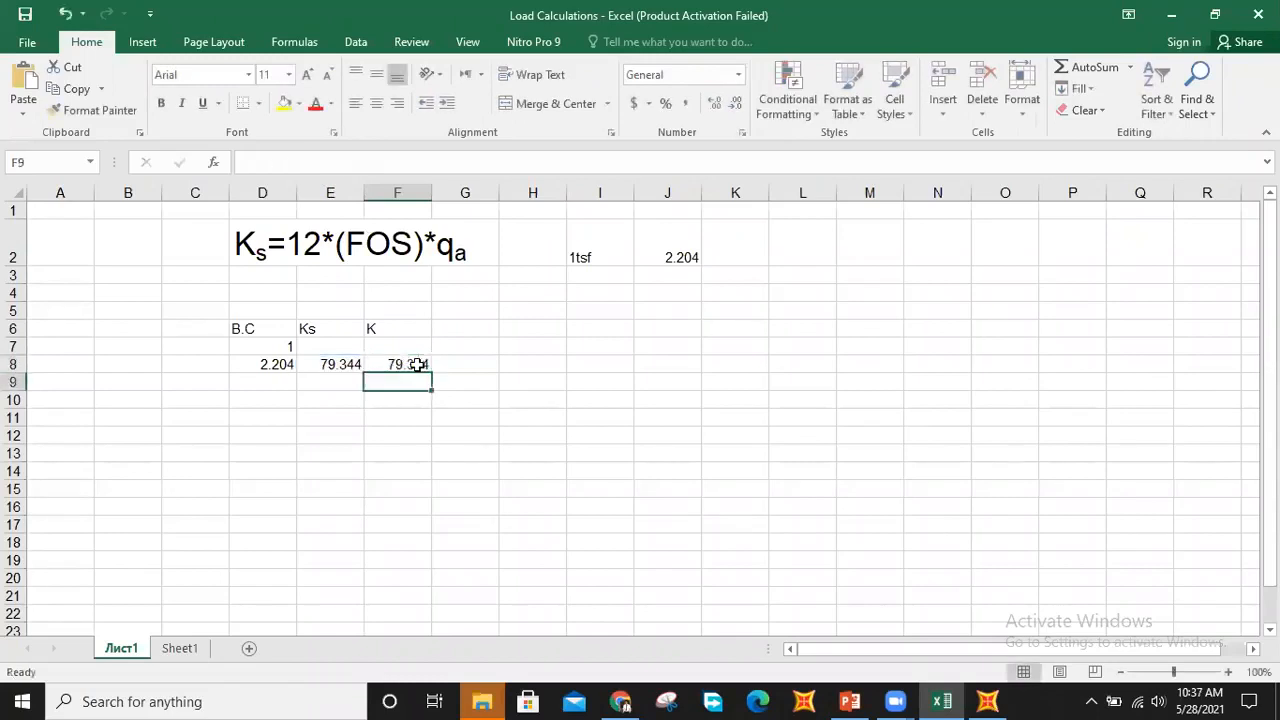
pyautogui.click(342, 365)
pyautogui.click(411, 485)
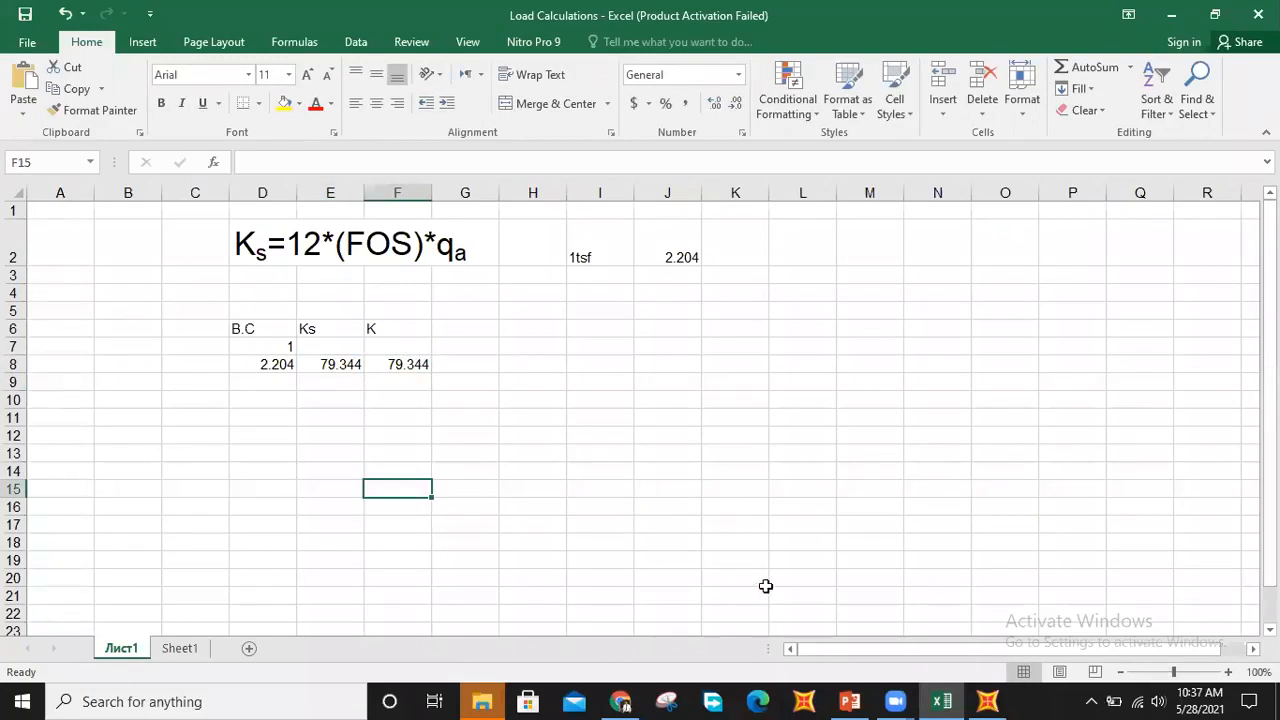
# Switch to SAP2000 and select the whole meshed raft with all its joints in the plan view
pyautogui.click(987, 701)
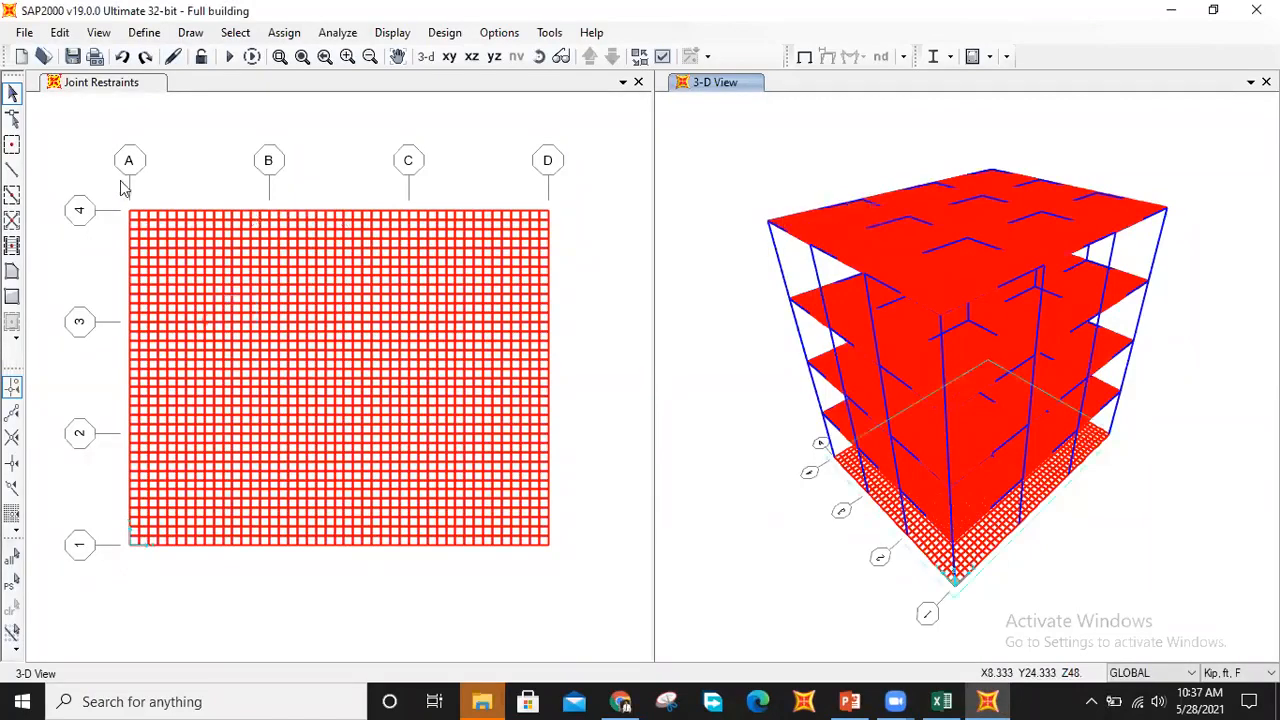
pyautogui.moveTo(112, 182); pyautogui.dragTo(596, 559)
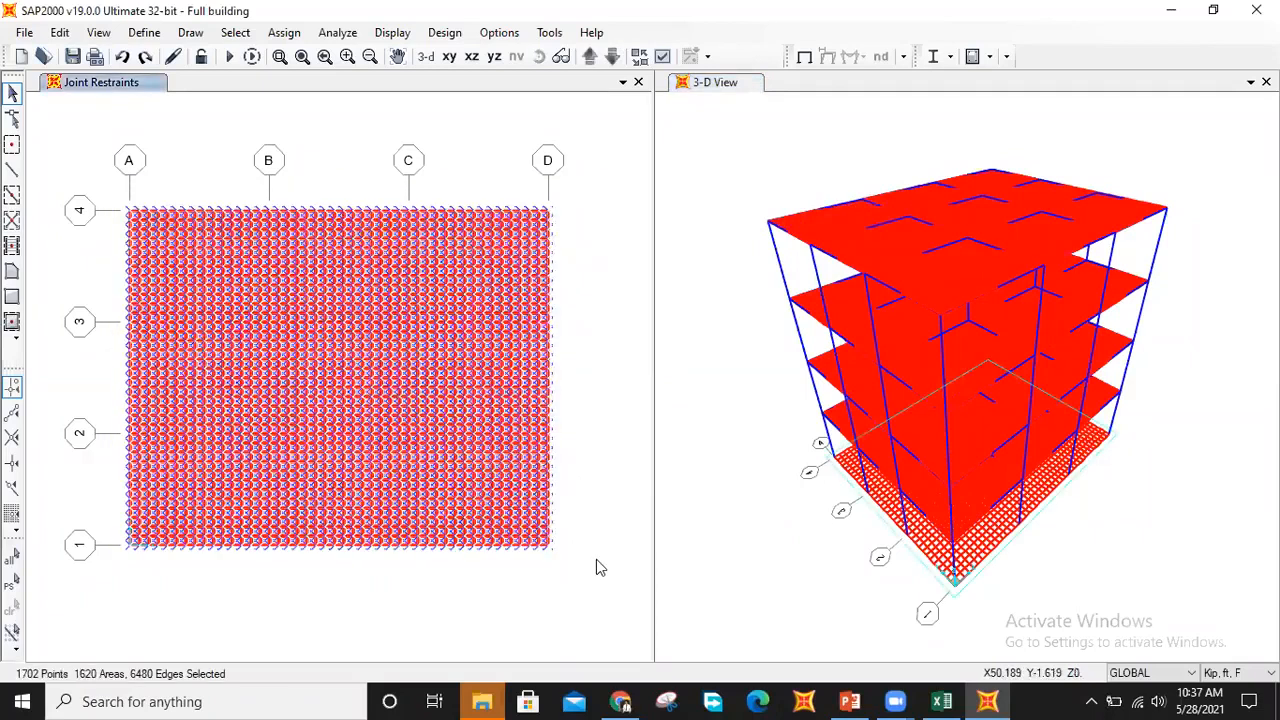
pyautogui.click(283, 34)
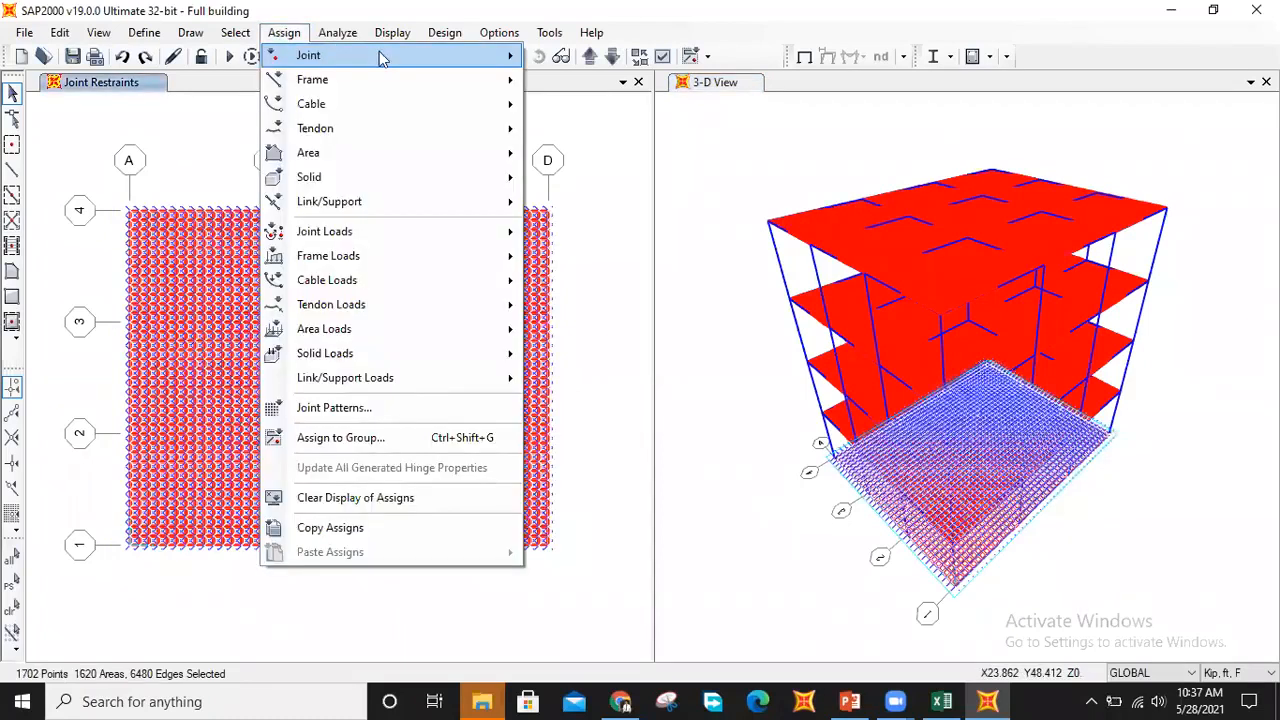
pyautogui.moveTo(409, 55)
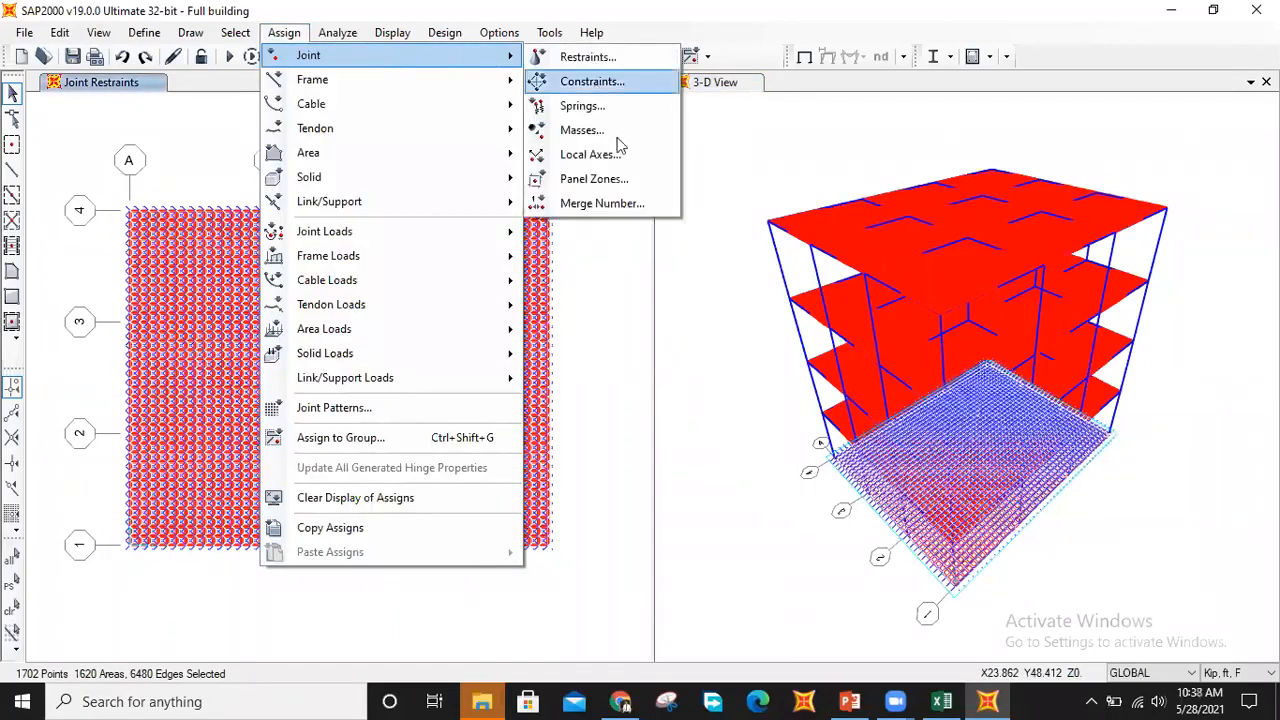
pyautogui.click(597, 112)
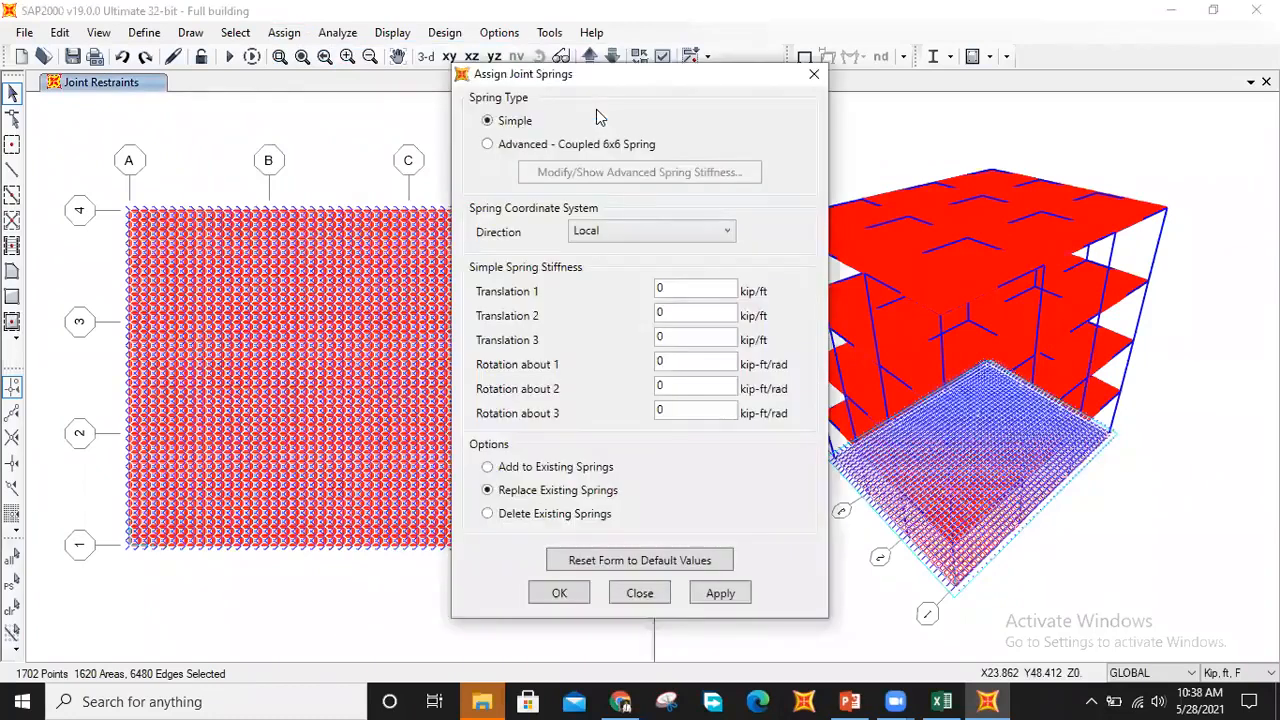
pyautogui.click(814, 74)
# Assign simple joint springs in the local direction to the selected raft joints, with a Translation 3 stiffness of 79.344 kip/ft, replacing existing springs
pyautogui.click(285, 32)
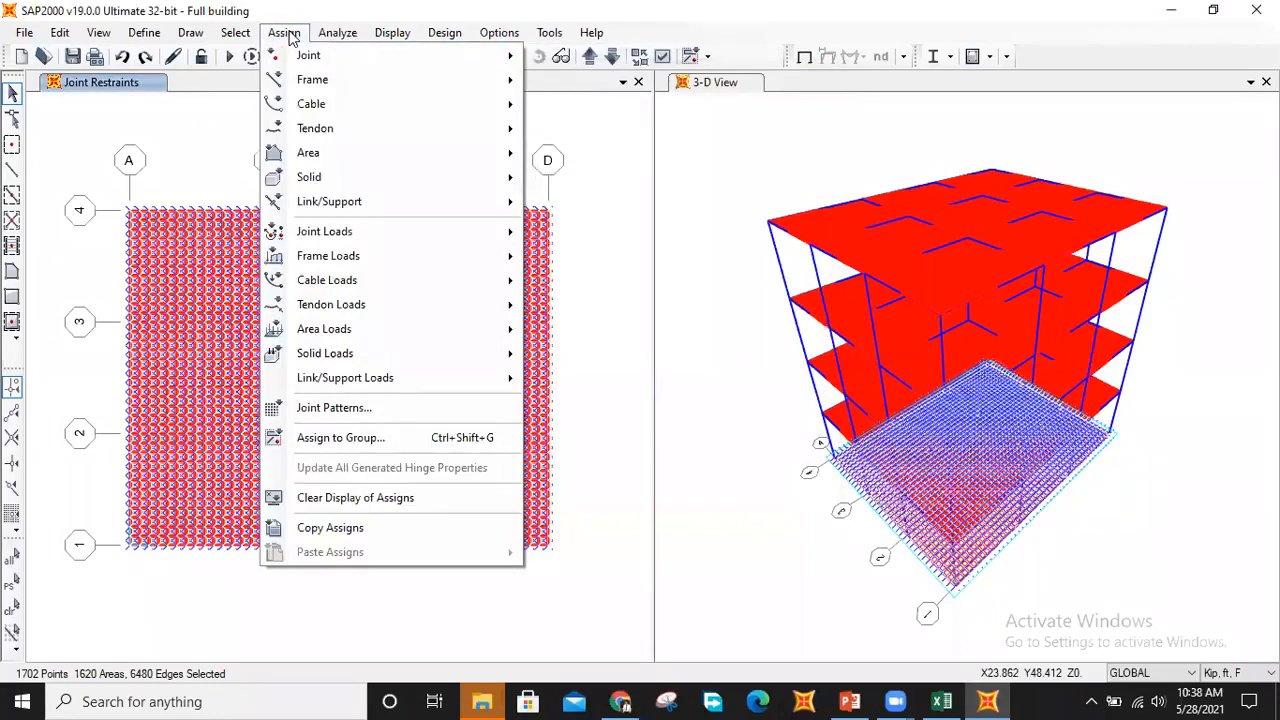
pyautogui.moveTo(437, 58)
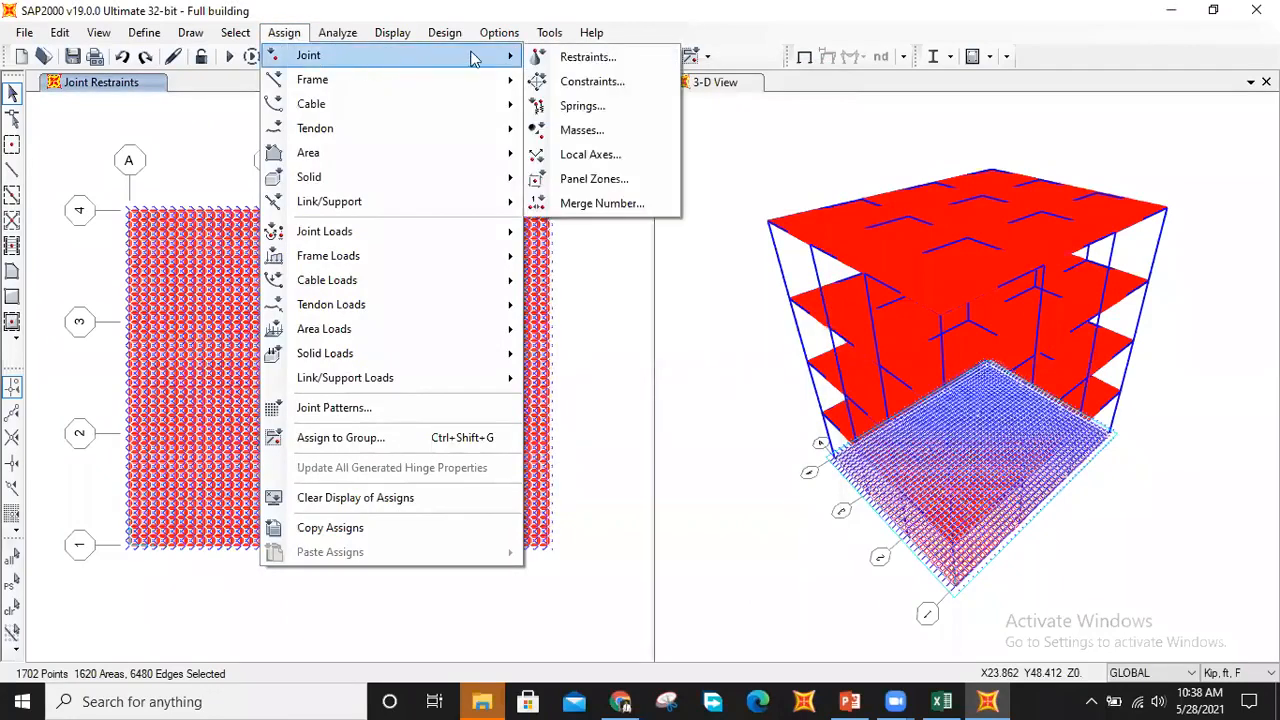
pyautogui.click(582, 106)
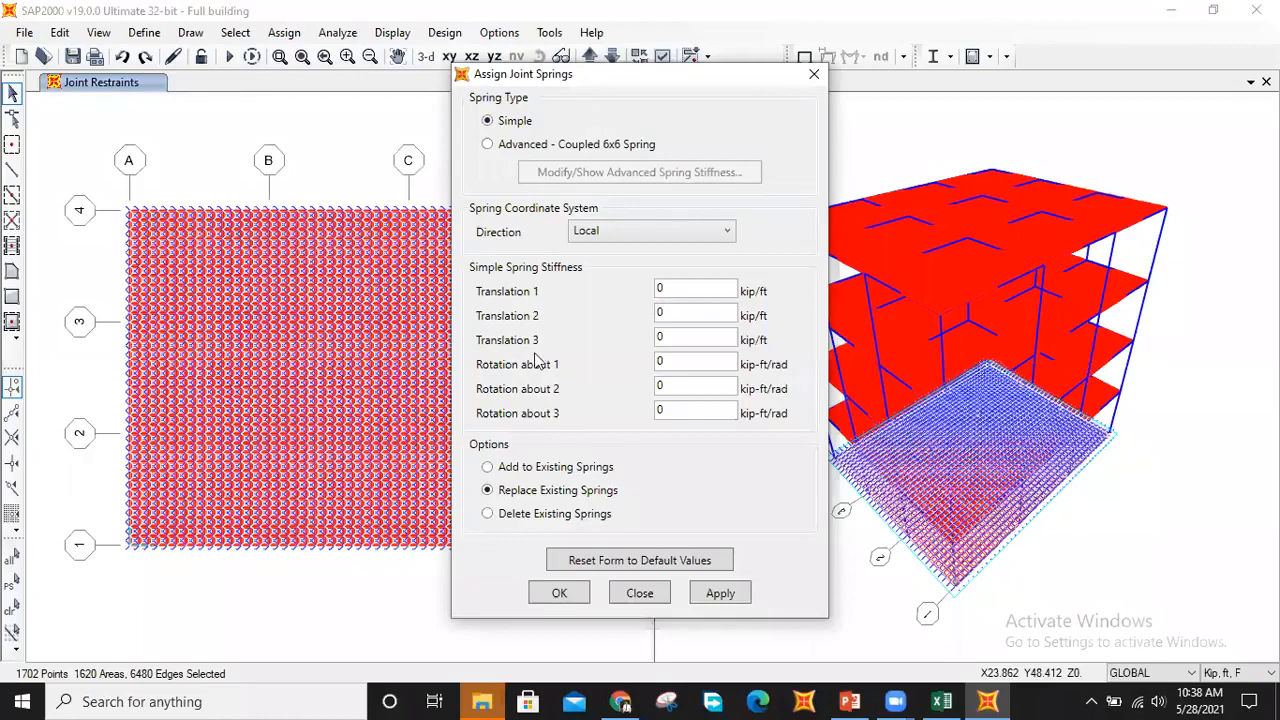
pyautogui.click(663, 337)
pyautogui.moveTo(645, 341); pyautogui.dragTo(637, 341)
pyautogui.write('79.34')
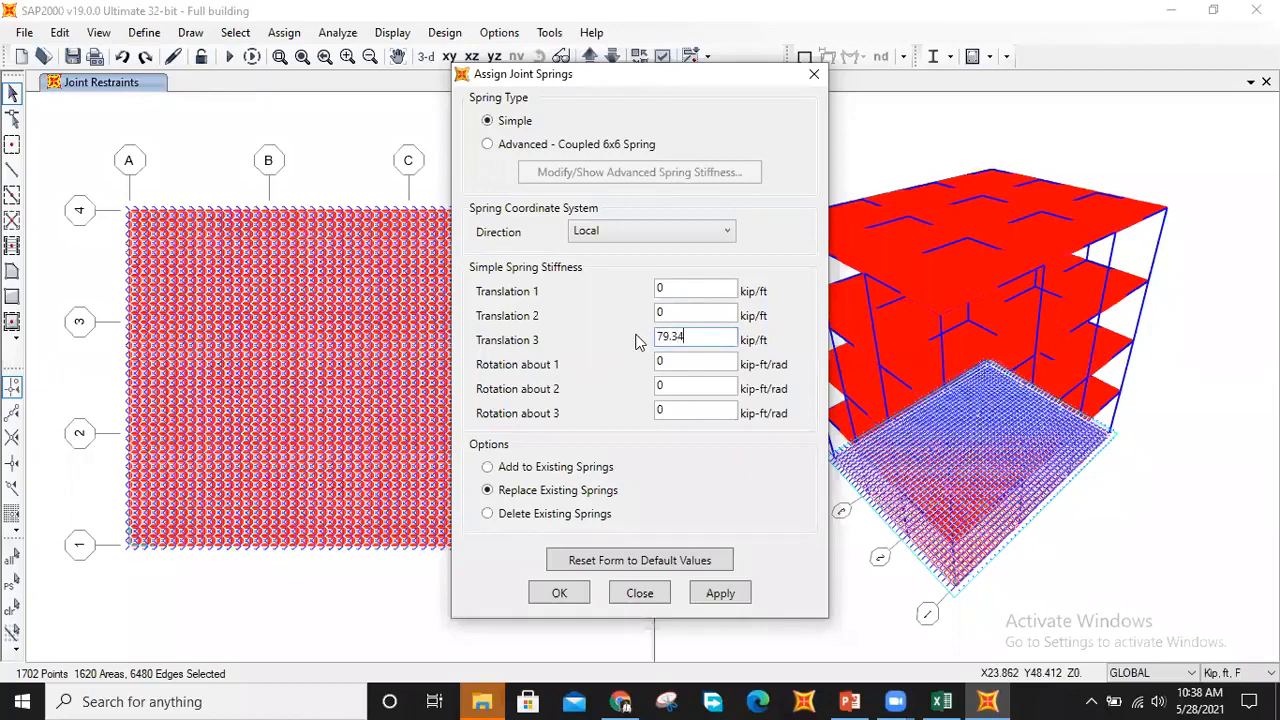
pyautogui.write('4')
pyautogui.moveTo(697, 335); pyautogui.dragTo(636, 342)
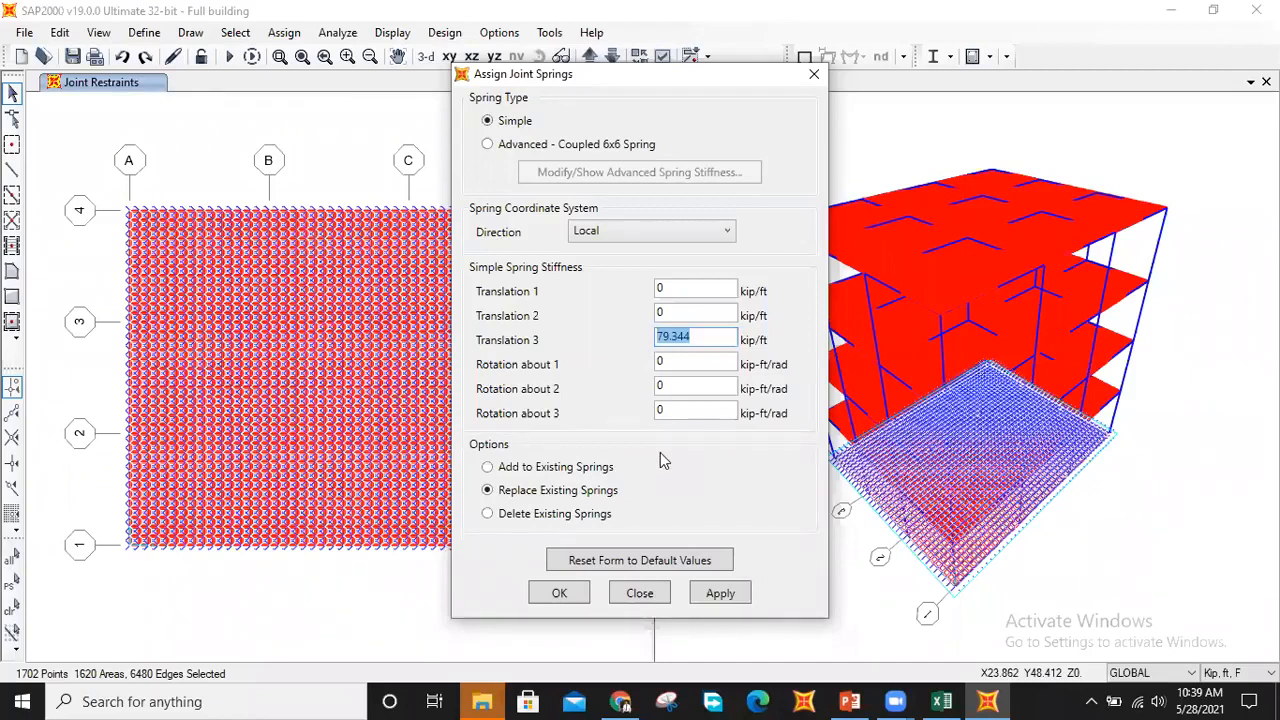
pyautogui.click(716, 594)
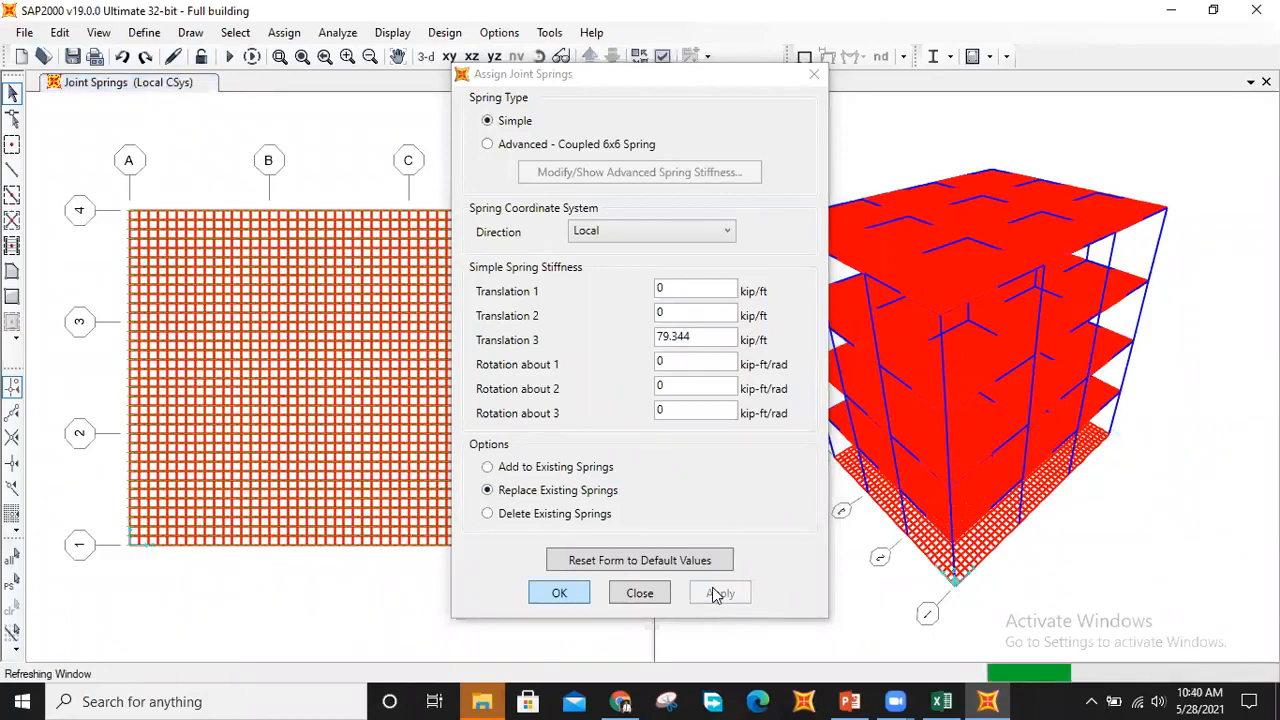
pyautogui.click(559, 592)
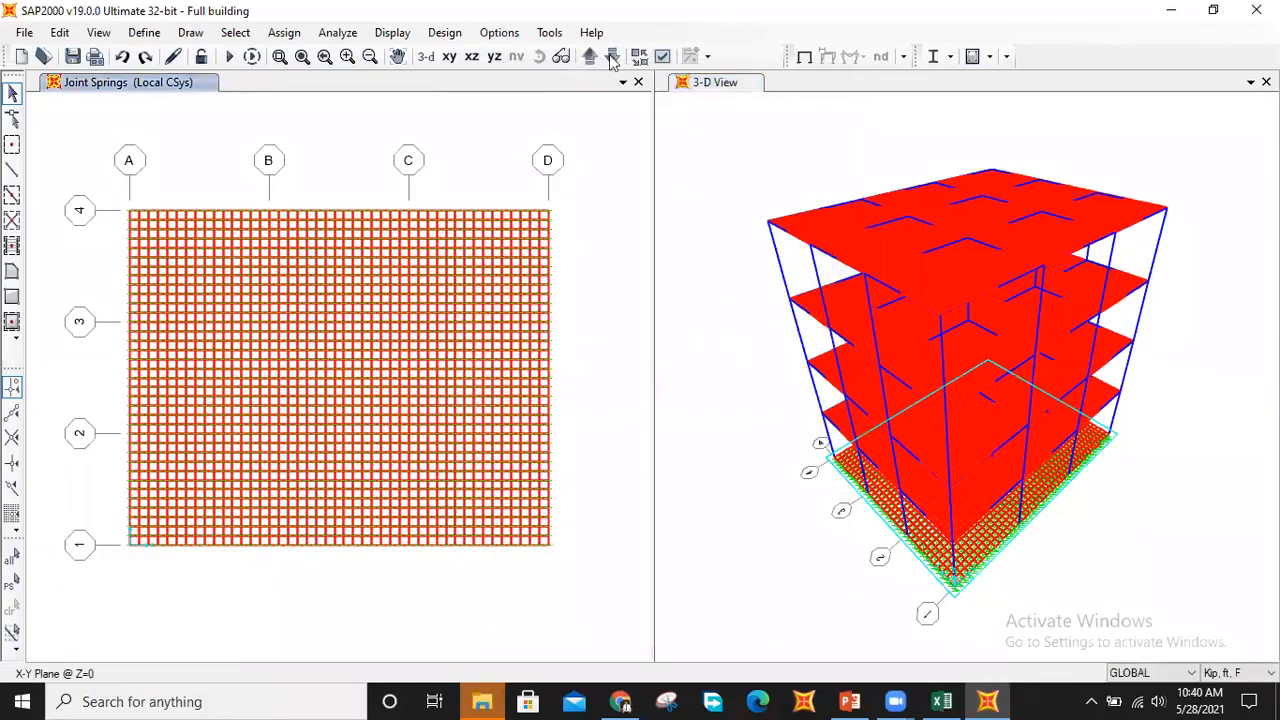
# Examine the springs beneath the raft in the rotated 3-D view and at the base of the XZ elevation at Y=36
pyautogui.click(812, 87)
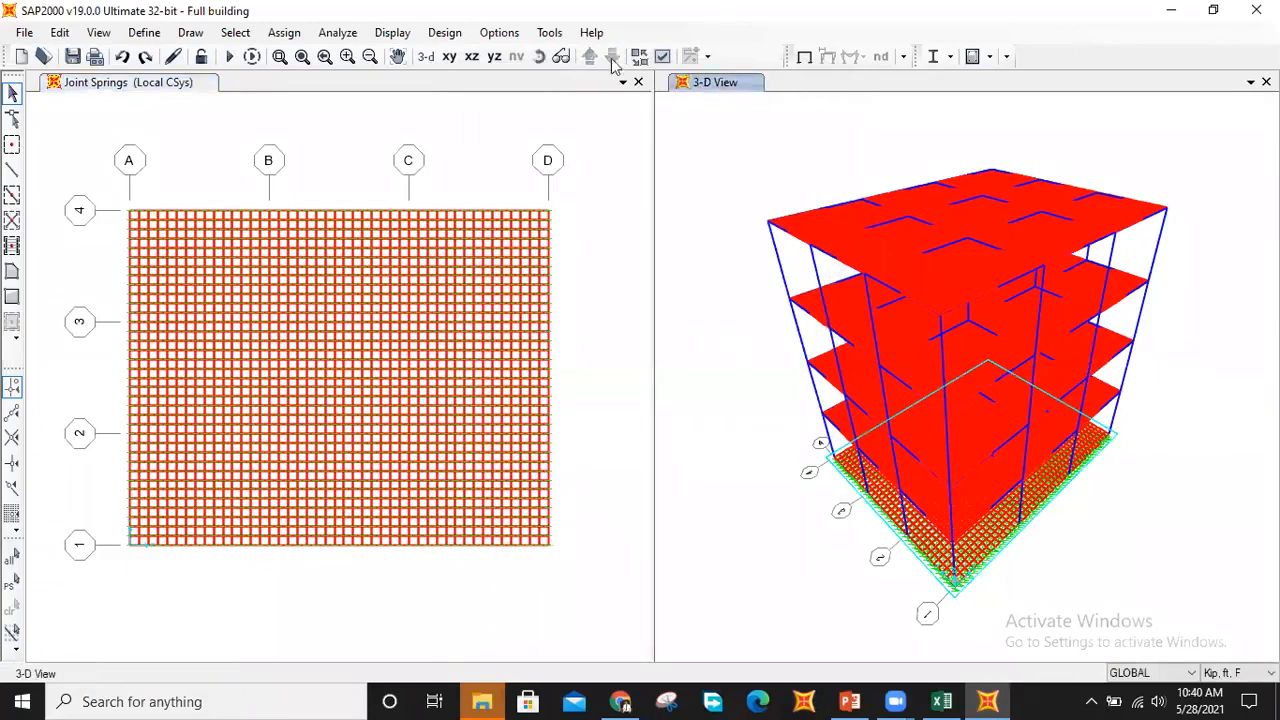
pyautogui.click(541, 56)
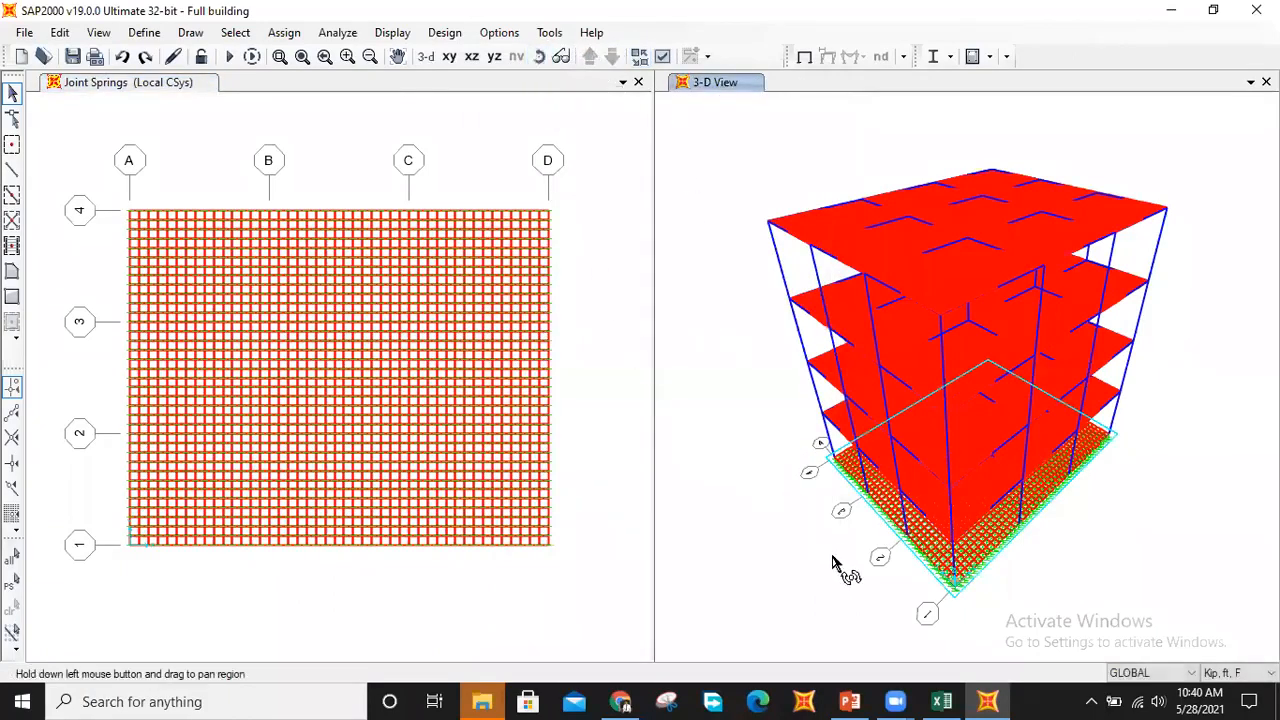
pyautogui.moveTo(820, 563); pyautogui.dragTo(735, 388)
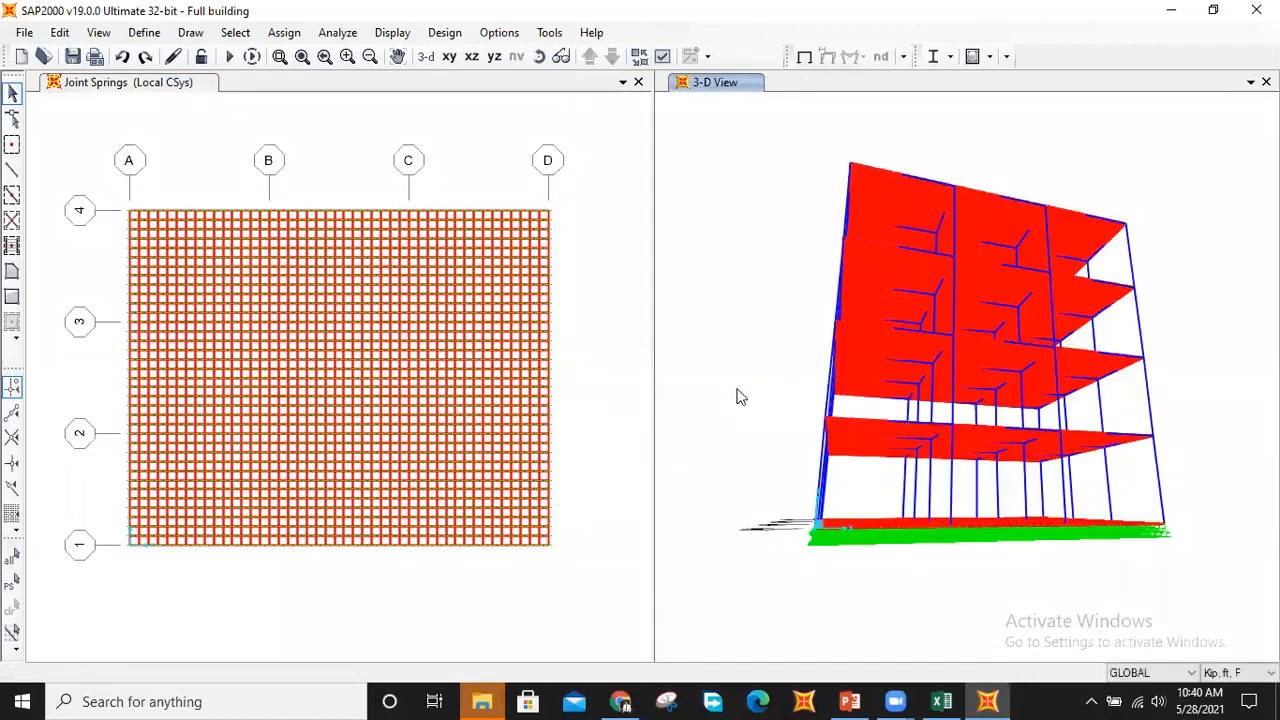
pyautogui.click(424, 87)
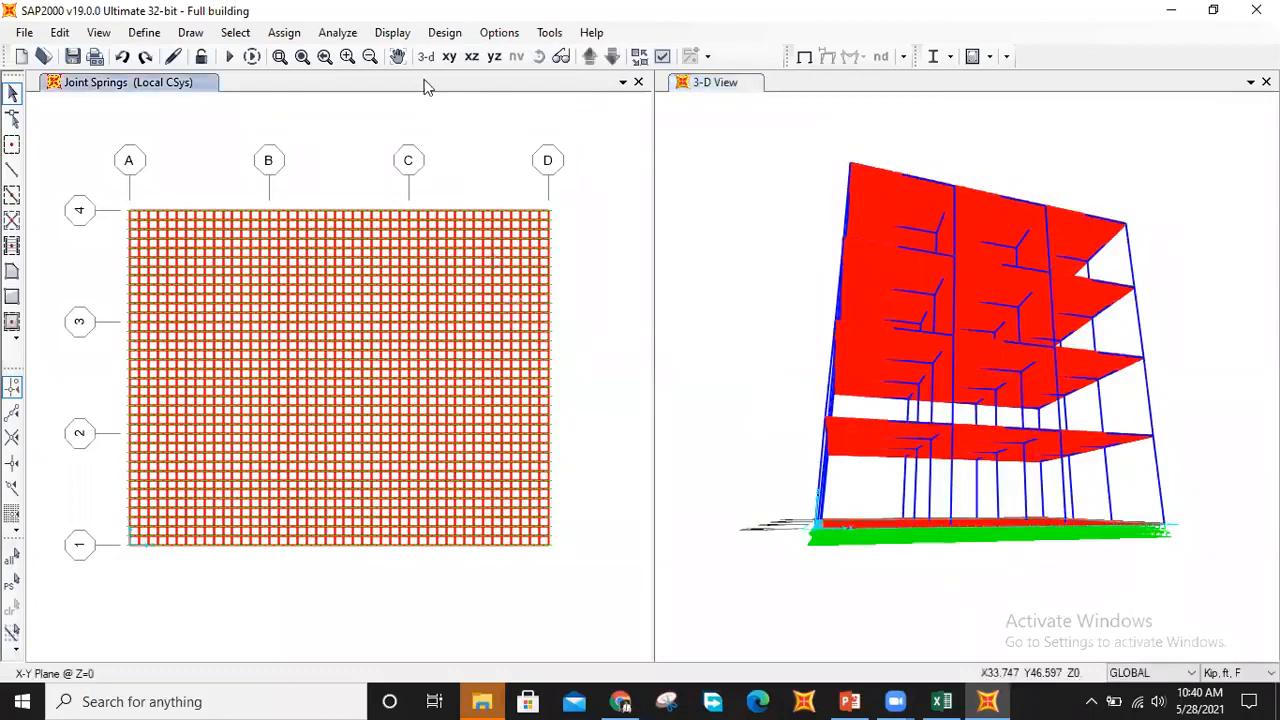
pyautogui.click(471, 57)
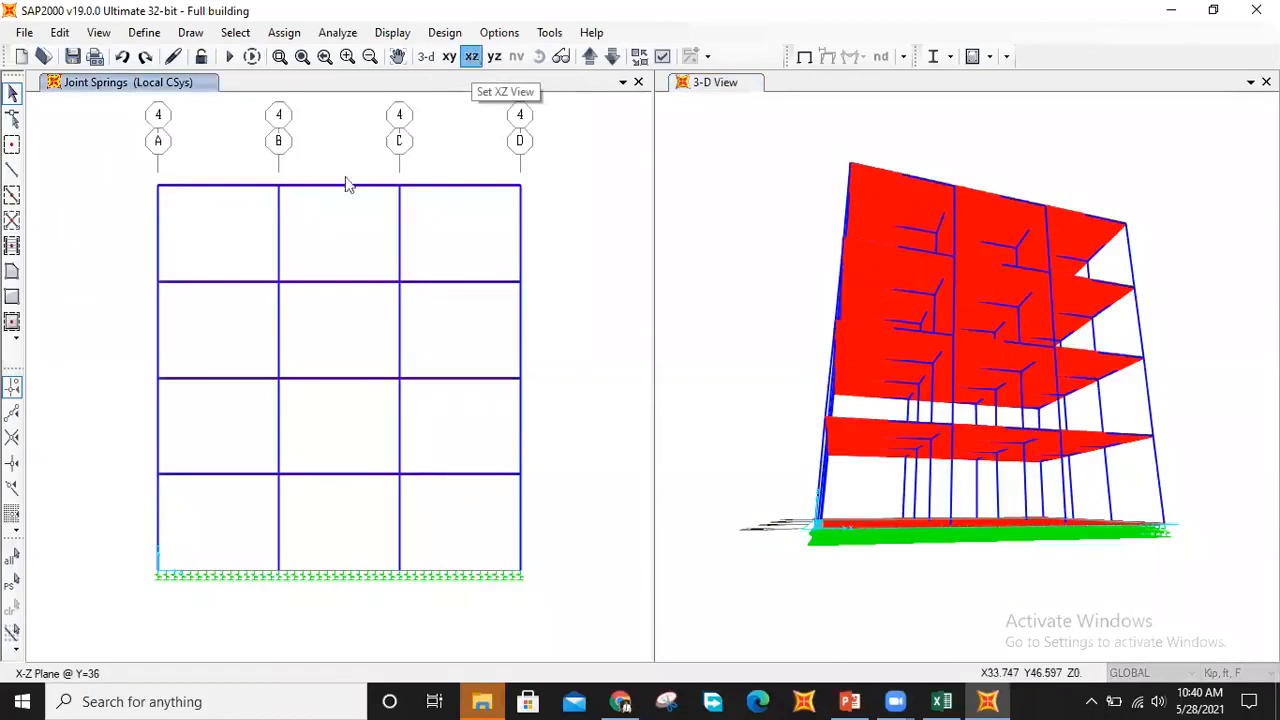
pyautogui.click(280, 56)
pyautogui.moveTo(126, 552); pyautogui.dragTo(453, 593)
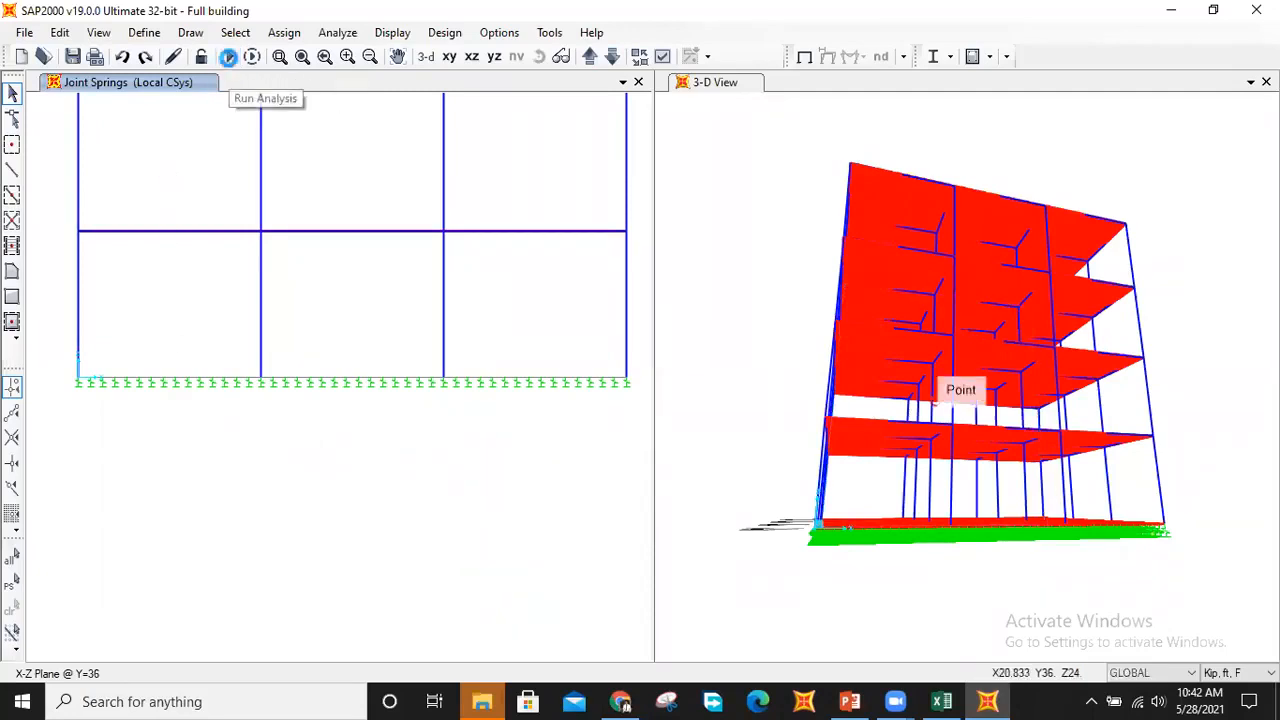
# Run the analysis for all load cases except MODAL, and close the 3-D view
pyautogui.click(229, 56)
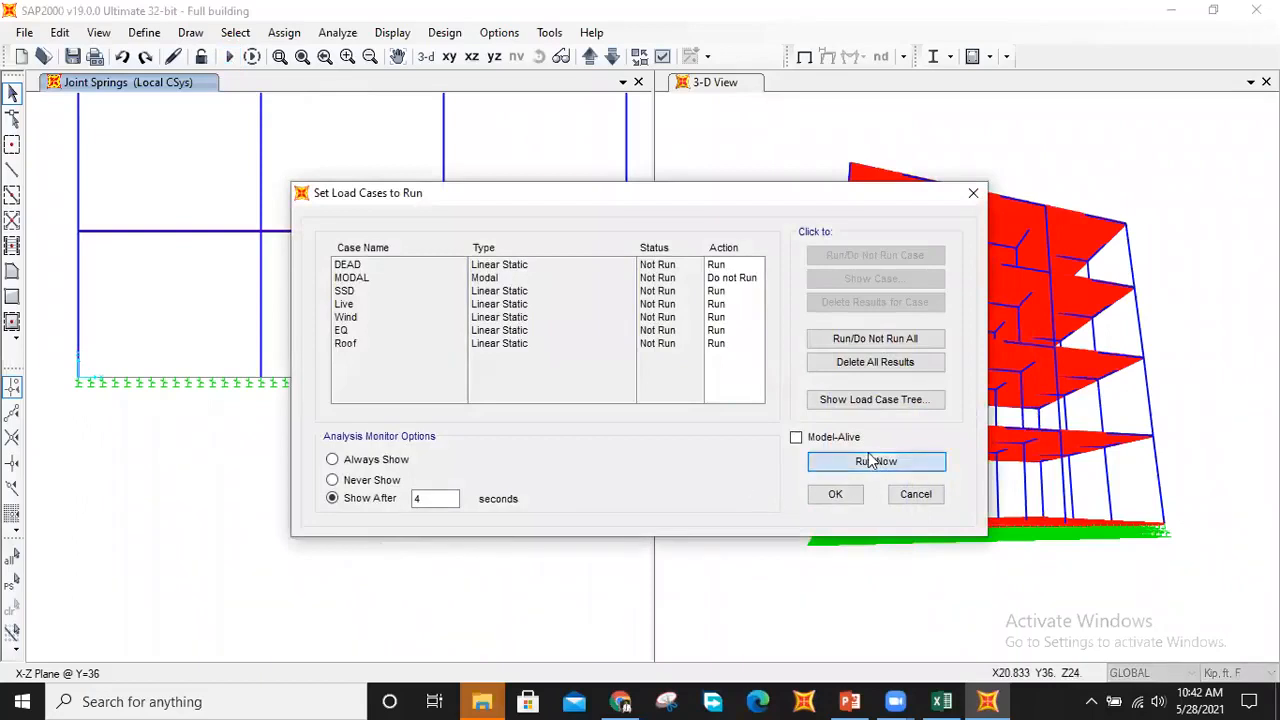
pyautogui.click(870, 461)
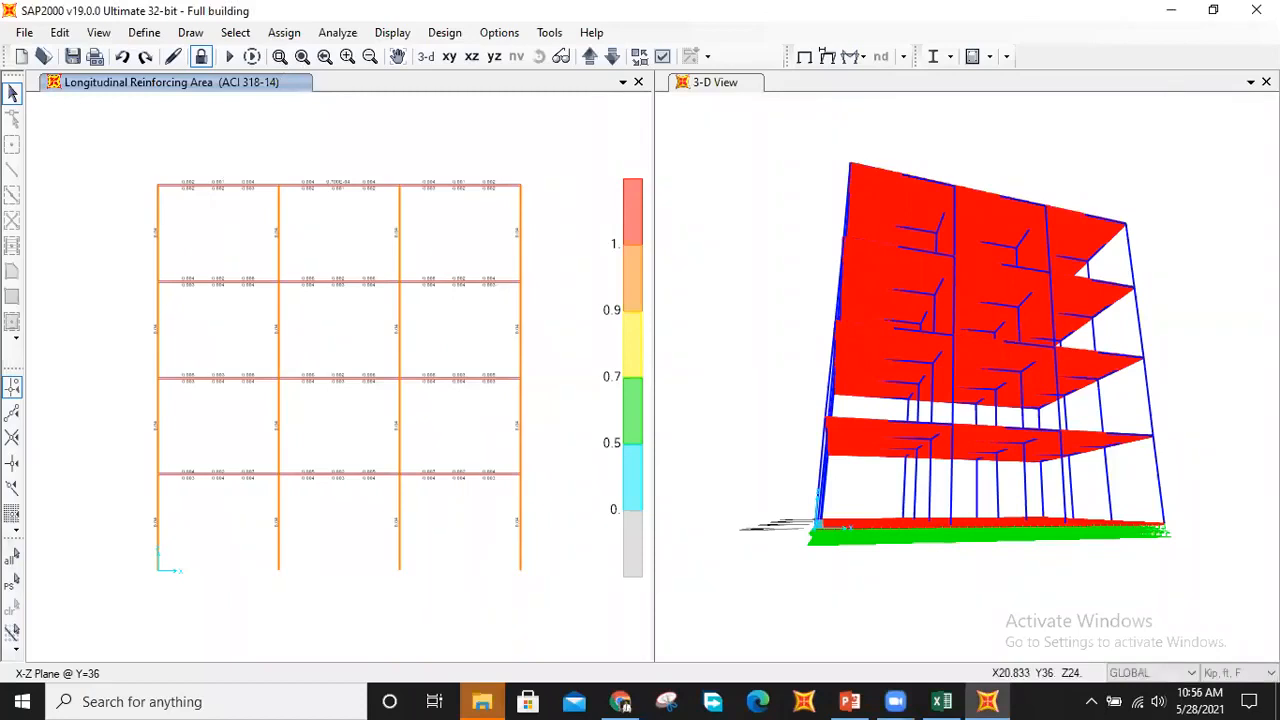
pyautogui.click(1265, 82)
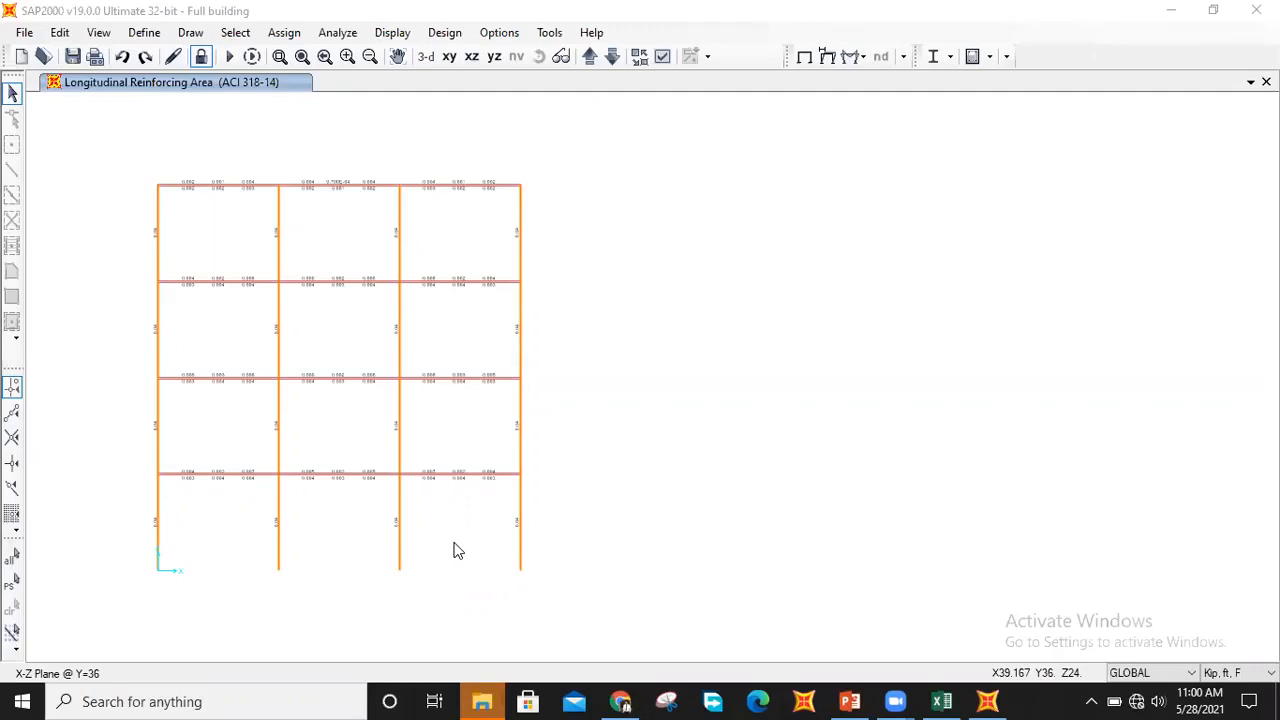
# Turn the computer's Wi-Fi off and back on
pyautogui.click(1137, 701)
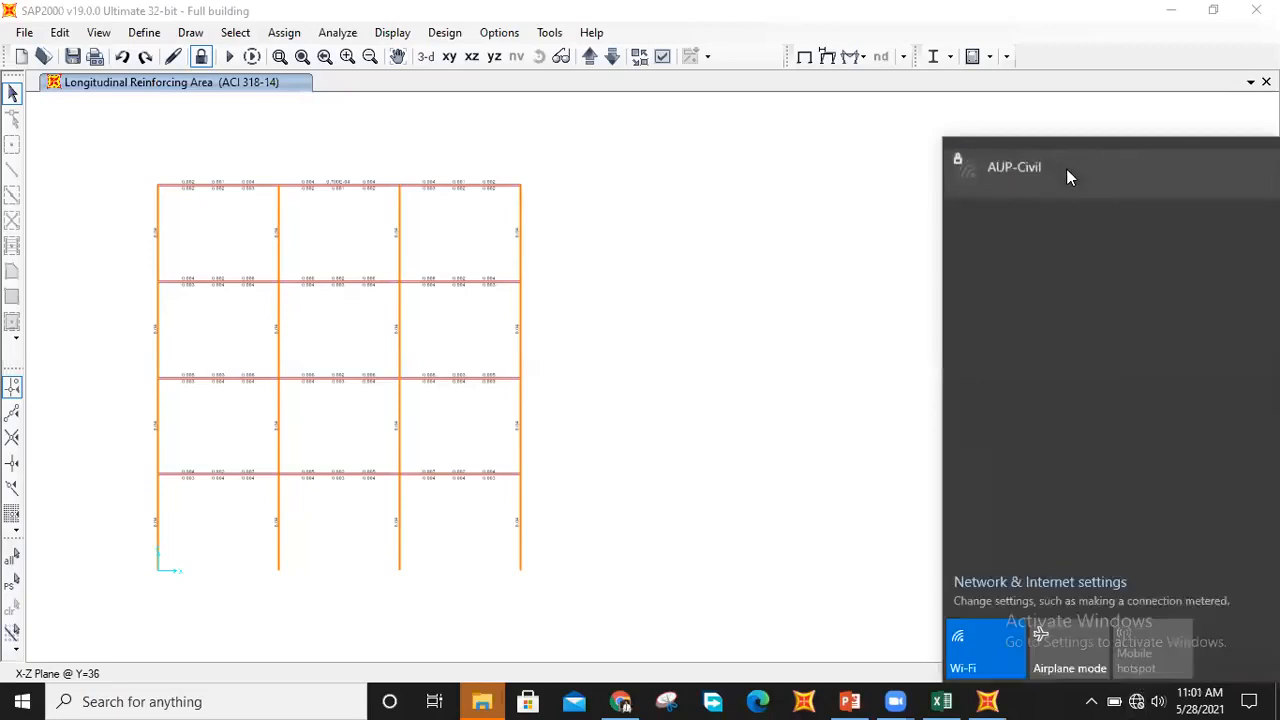
pyautogui.click(980, 639)
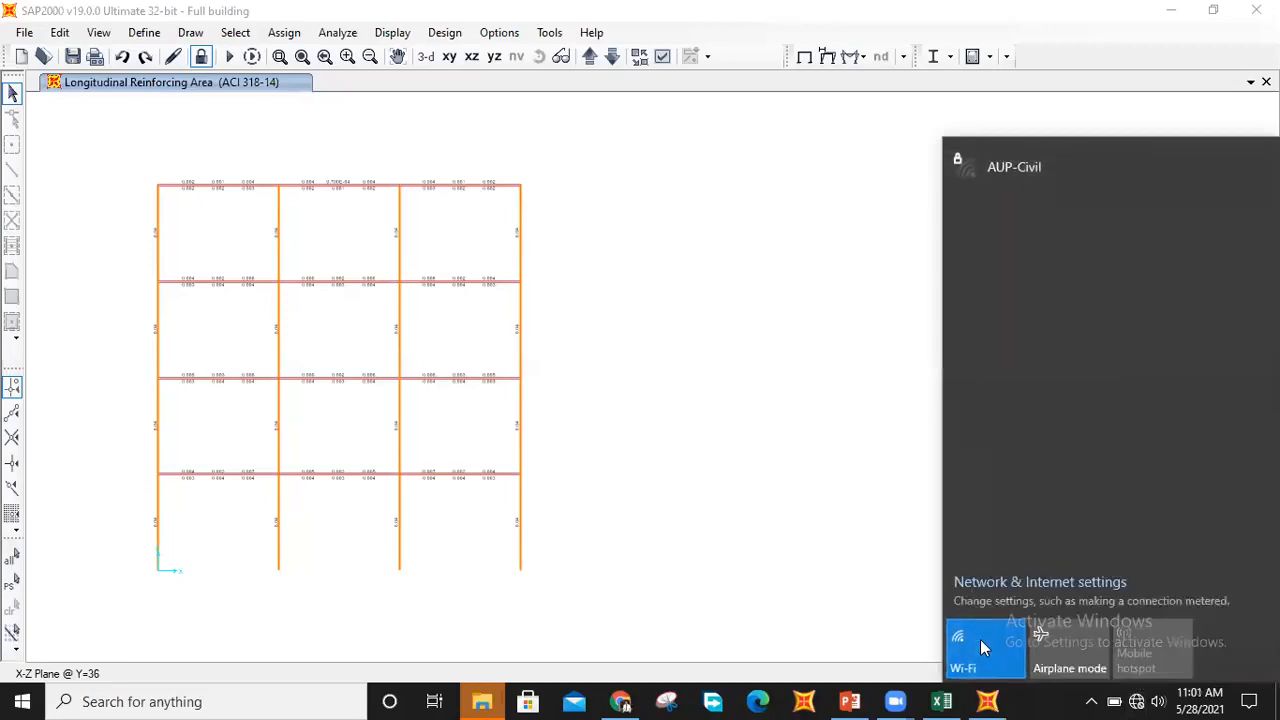
pyautogui.click(980, 639)
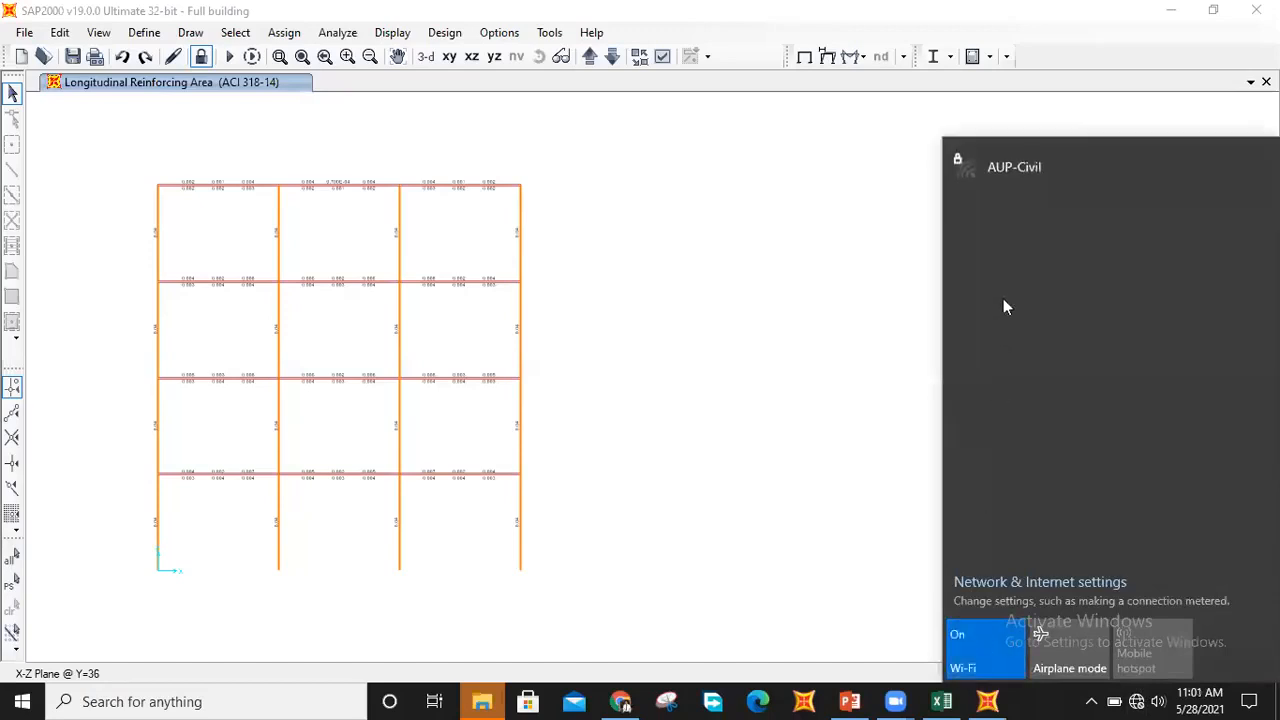